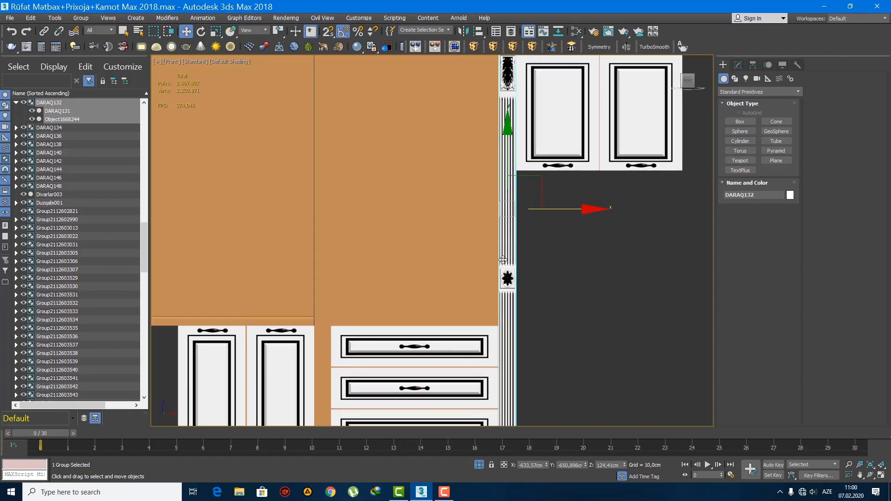
# Step: Apply the Ağ Laminat material to the selected column, accepting its white diffuse and value 30 grey reflection colours
pyautogui.press('m')
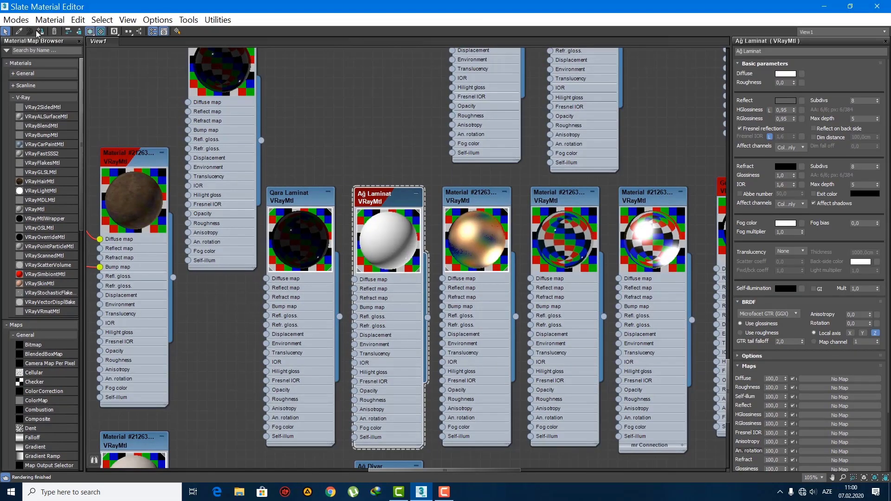
pyautogui.click(785, 74)
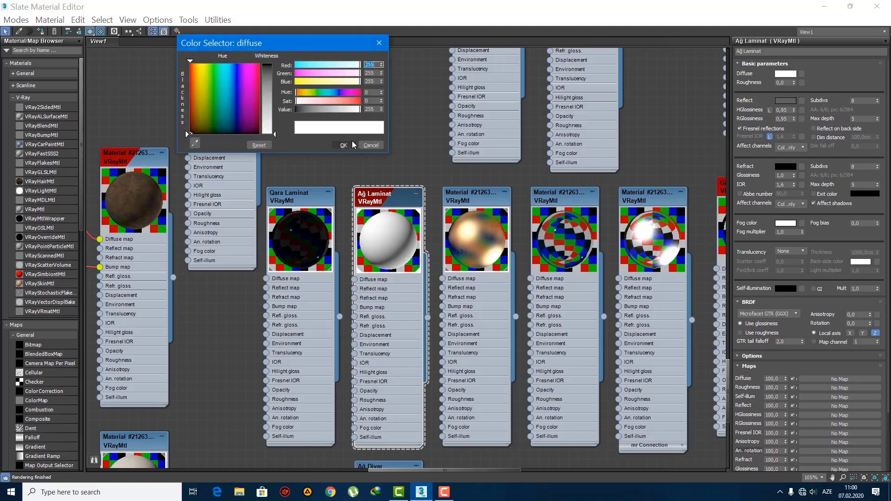
pyautogui.click(345, 146)
pyautogui.click(789, 101)
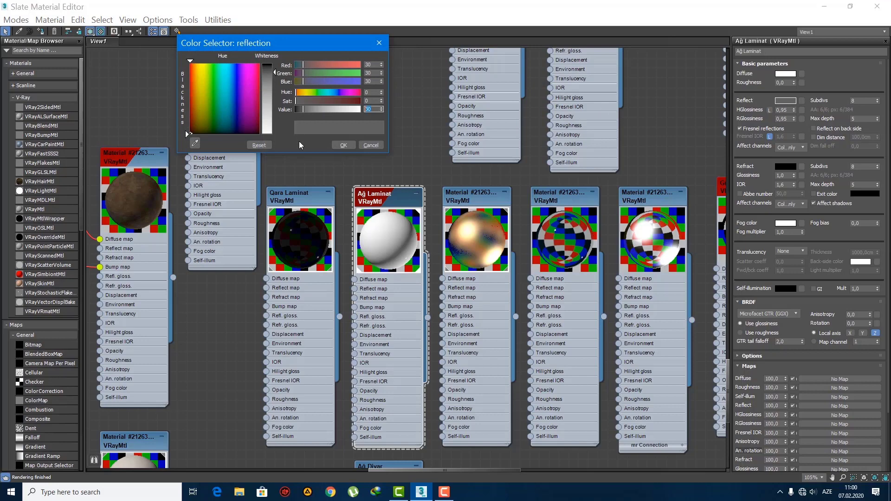
pyautogui.click(342, 146)
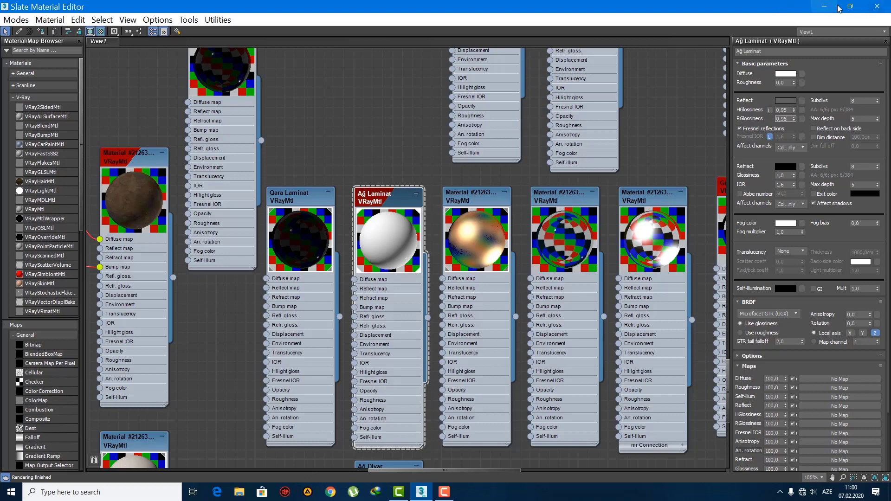
pyautogui.click(825, 7)
# Step: Copy the white column horizontally to the opposite edge of the tall cabinet as one independent copy
pyautogui.scroll(-3, 440, 278)
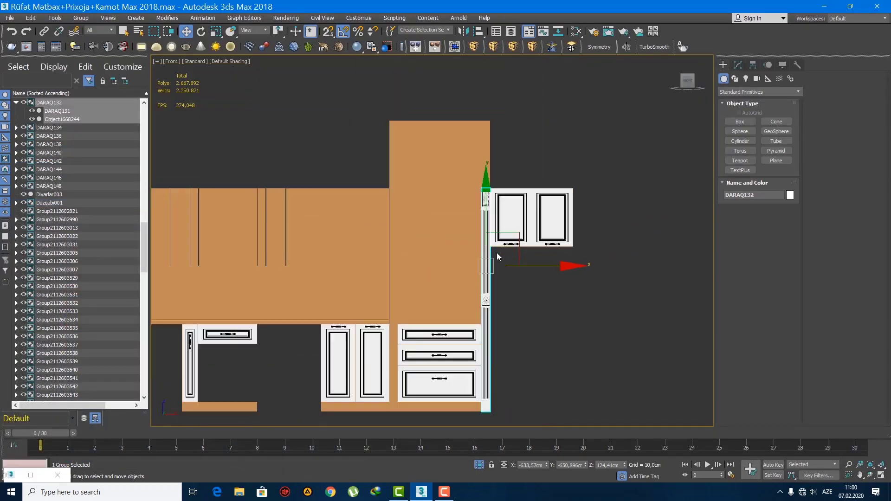
pyautogui.scroll(2, 495, 264)
pyautogui.press('w')
pyautogui.scroll(3, 405, 409)
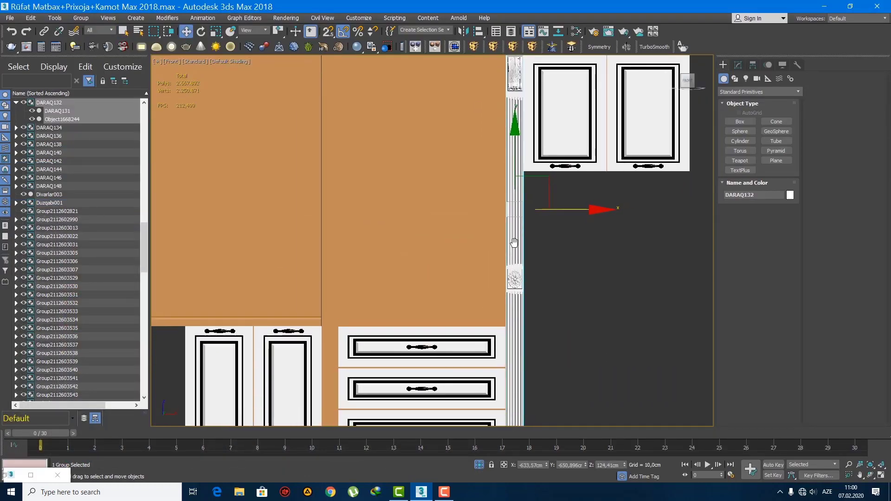
pyautogui.scroll(-1, 406, 417)
pyautogui.keyDown('shift'); pyautogui.moveTo(566, 204); pyautogui.dragTo(381, 209); pyautogui.keyUp('shift')
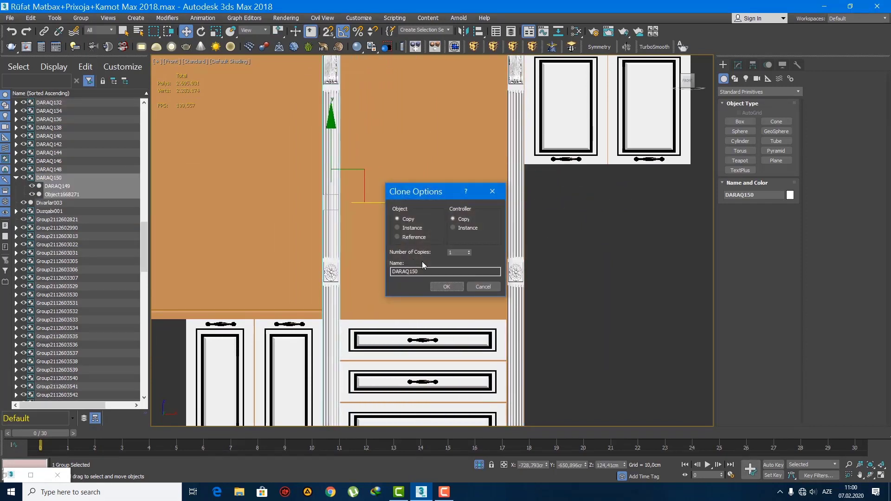
pyautogui.click(446, 287)
pyautogui.scroll(-6, 479, 255)
pyautogui.click(628, 288)
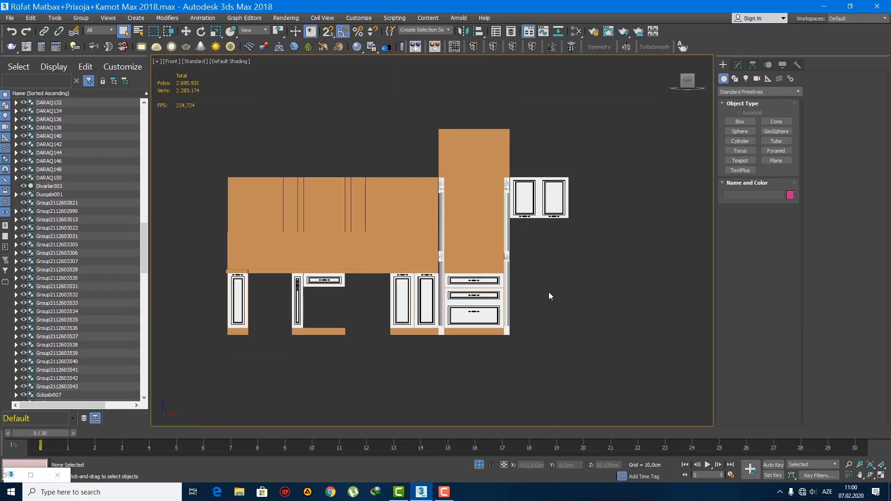
# Step: Examine the two columns on the brown cabinet run, and inspect the range hood section of the finished white kitchen in perspective
pyautogui.press('q')
pyautogui.click(454, 281)
pyautogui.scroll(5, 454, 281)
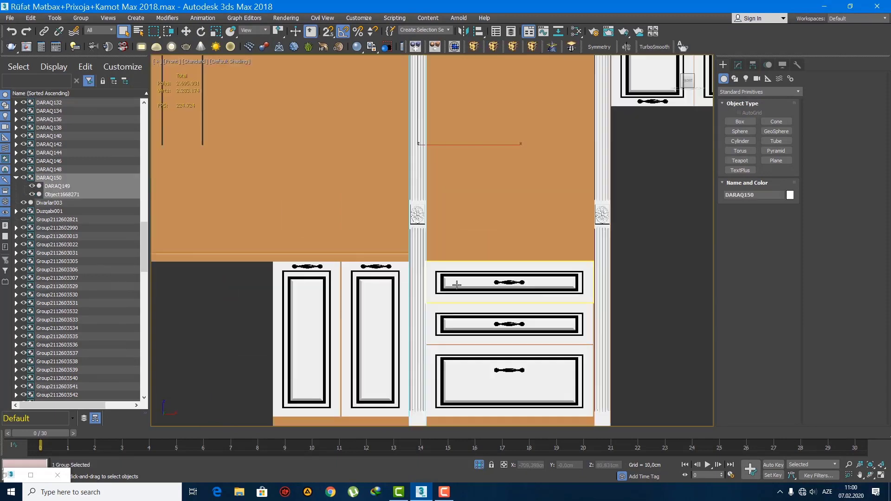
pyautogui.scroll(-5, 432, 290)
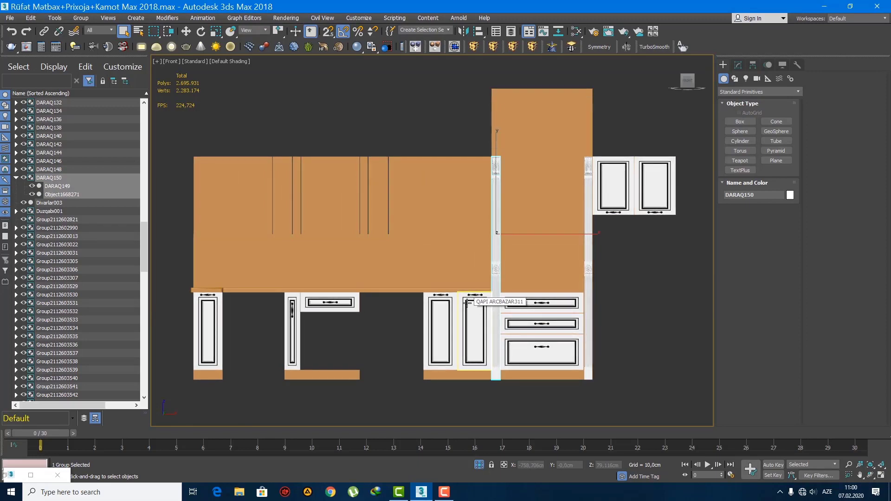
pyautogui.click(626, 283)
pyautogui.moveTo(615, 278); pyautogui.dragTo(576, 293, button='middle')
pyautogui.press('p')
pyautogui.press('z')
pyautogui.keyDown('alt'); pyautogui.moveTo(484, 279); pyautogui.dragTo(415, 251, button='middle'); pyautogui.keyUp('alt')
pyautogui.scroll(7, 416, 250)
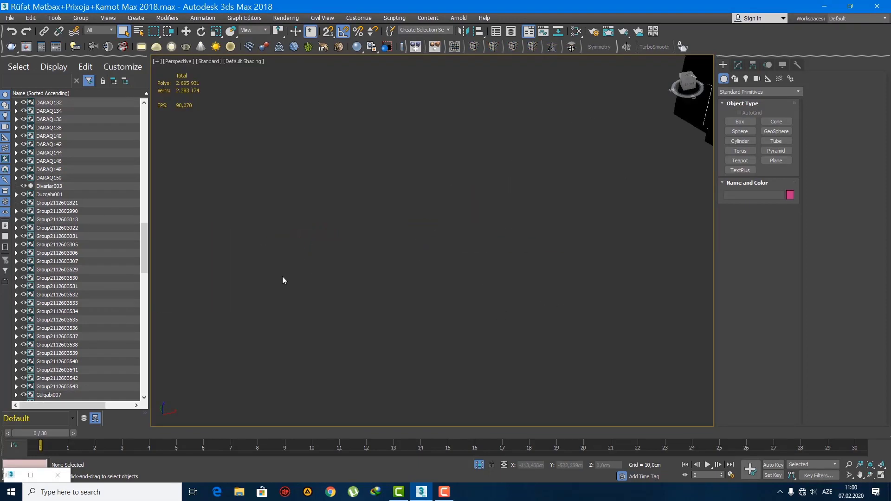
pyautogui.moveTo(282, 278); pyautogui.dragTo(485, 269, button='middle')
pyautogui.scroll(-3, 492, 283)
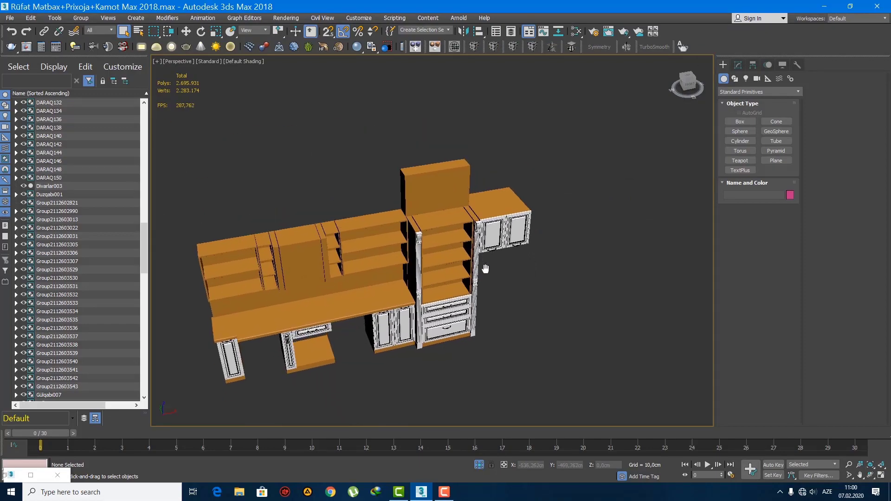
pyautogui.scroll(-7, 486, 269)
pyautogui.scroll(5, 571, 230)
pyautogui.moveTo(540, 209); pyautogui.dragTo(516, 253, button='middle')
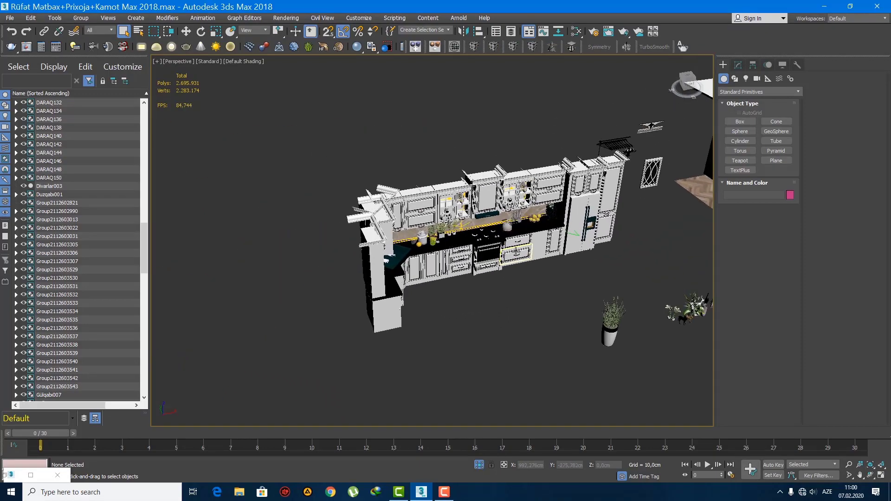
pyautogui.scroll(3, 516, 254)
pyautogui.click(434, 163)
pyautogui.scroll(5, 436, 159)
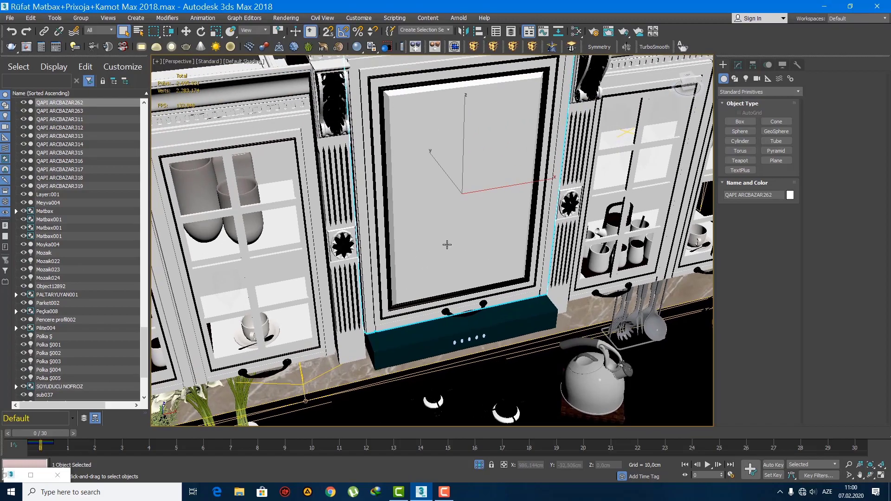
# Step: Copy the range hood column, the hood cornice and the wall-cabinet cornice from the finished kitchen to beside the brown cabinet run
pyautogui.click(344, 153)
pyautogui.keyDown('alt'); pyautogui.moveTo(357, 204); pyautogui.dragTo(399, 195, button='middle'); pyautogui.keyUp('alt')
pyautogui.scroll(-8, 402, 237)
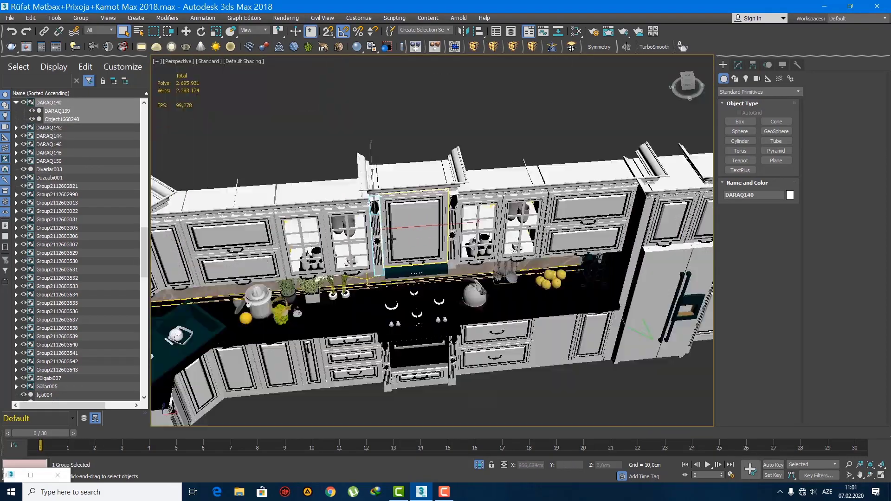
pyautogui.keyDown('alt'); pyautogui.moveTo(402, 236); pyautogui.dragTo(404, 194, button='middle'); pyautogui.keyUp('alt')
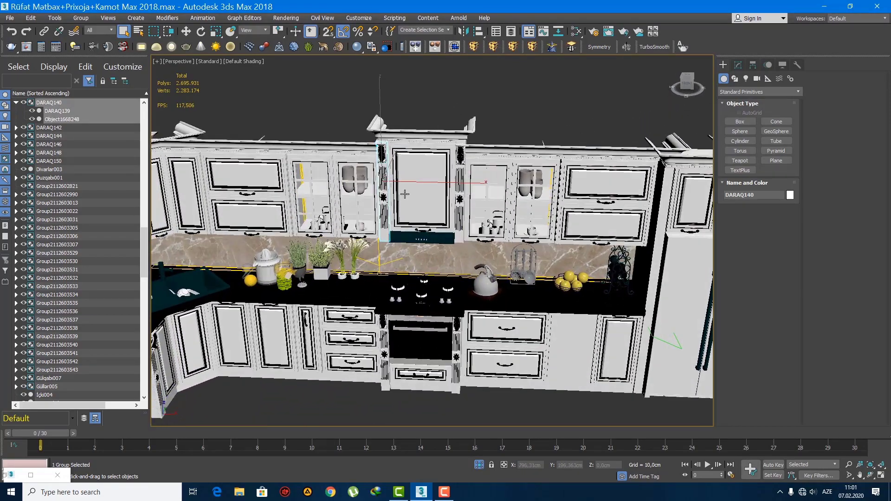
pyautogui.click(421, 141)
pyautogui.scroll(5, 407, 158)
pyautogui.click(407, 199)
pyautogui.scroll(-5, 413, 200)
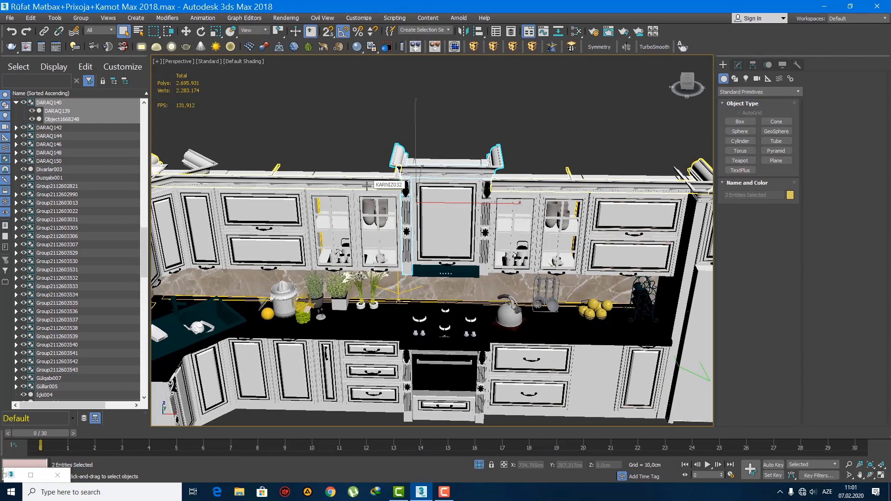
pyautogui.keyDown('ctrl'); pyautogui.click(422, 203); pyautogui.keyUp('ctrl')
pyautogui.scroll(-8, 423, 203)
pyautogui.scroll(-3, 611, 230)
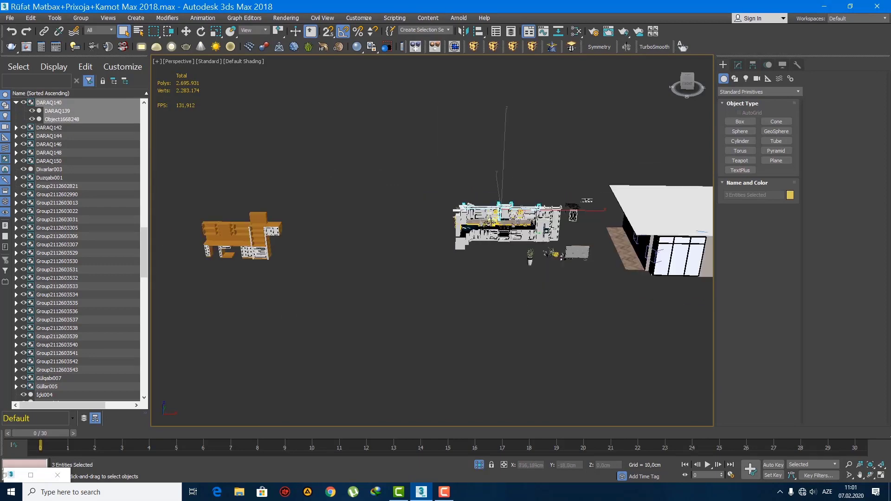
pyautogui.press('f')
pyautogui.scroll(-8, 636, 264)
pyautogui.press('w')
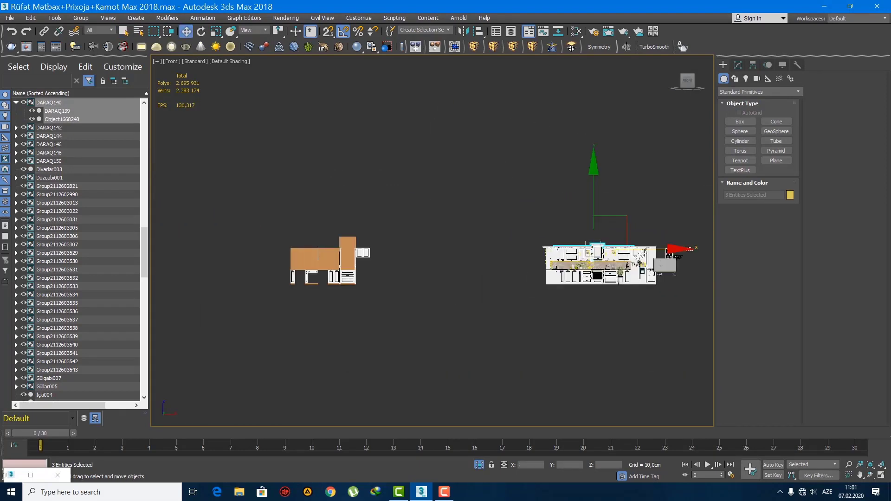
pyautogui.keyDown('shift'); pyautogui.moveTo(648, 251); pyautogui.dragTo(271, 251); pyautogui.keyUp('shift')
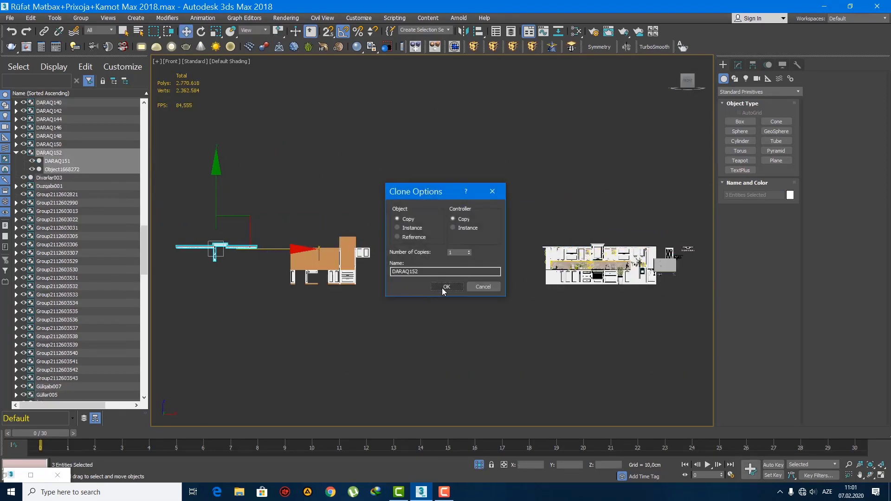
pyautogui.click(441, 288)
# Step: Apply the Ağ Laminat material to the copied column and cornices
pyautogui.scroll(9, 212, 262)
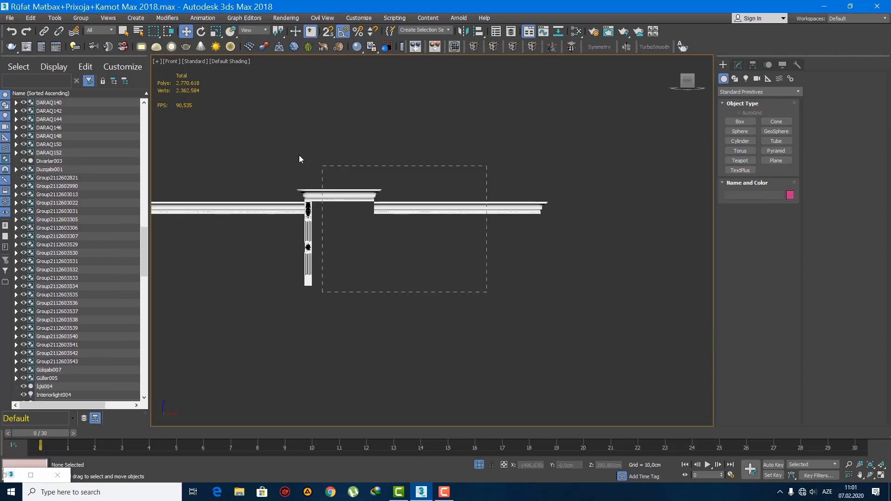
pyautogui.press('m')
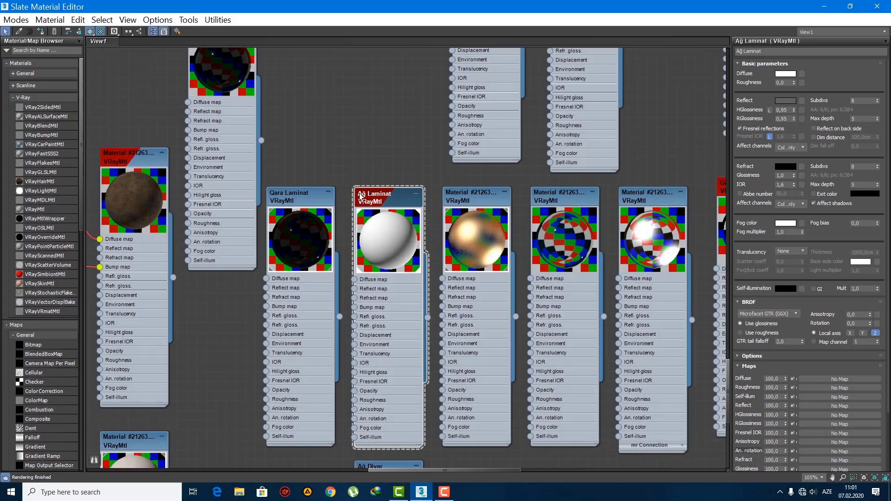
pyautogui.click(829, 7)
pyautogui.scroll(-4, 413, 240)
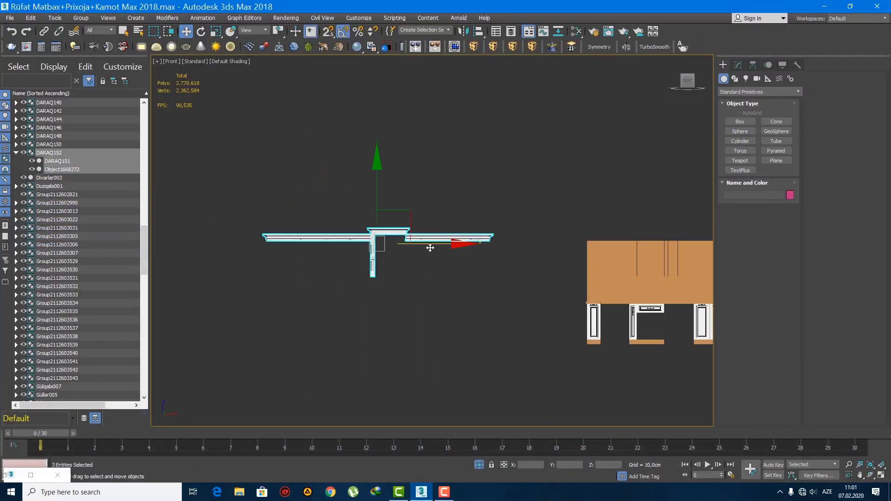
# Step: Try to move only the copied column and hood cornice onto the brown wall cabinets in the front view
pyautogui.scroll(-2, 338, 255)
pyautogui.click(292, 273)
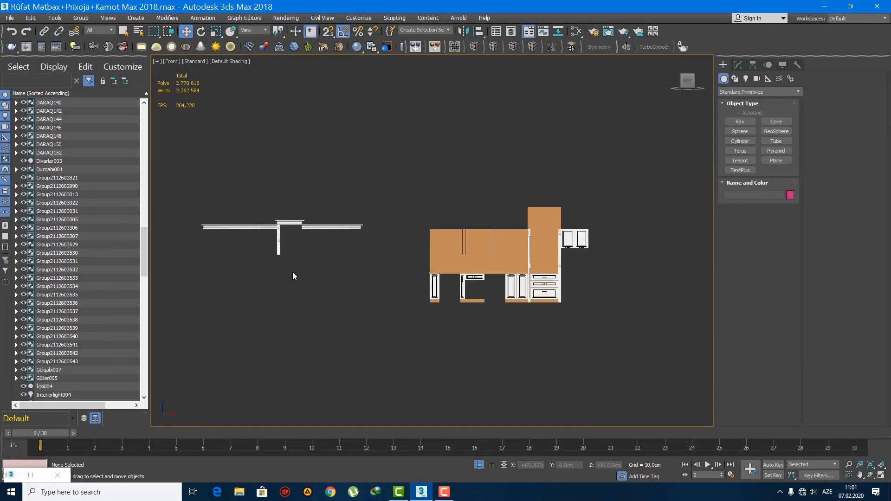
pyautogui.click(270, 245)
pyautogui.moveTo(288, 241); pyautogui.dragTo(498, 243)
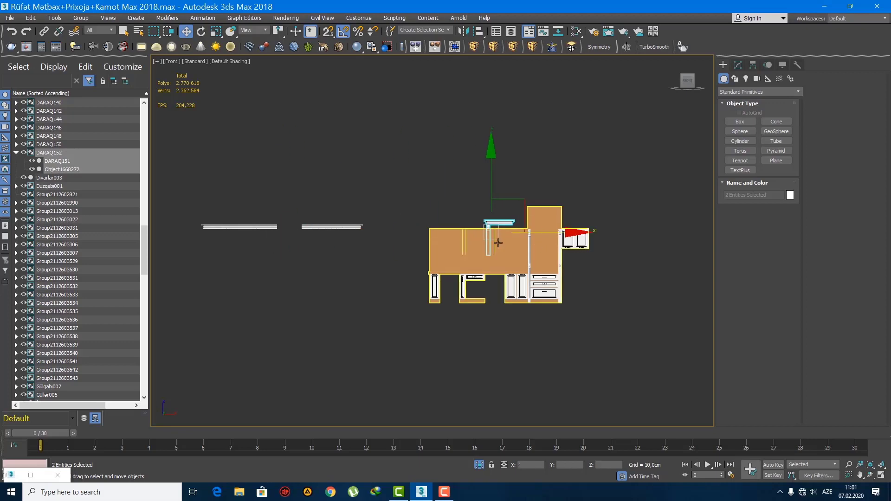
pyautogui.scroll(5, 498, 243)
pyautogui.moveTo(511, 222); pyautogui.dragTo(513, 237, button='middle')
pyautogui.scroll(-2, 514, 237)
pyautogui.hotkey('ctrl', 'z')
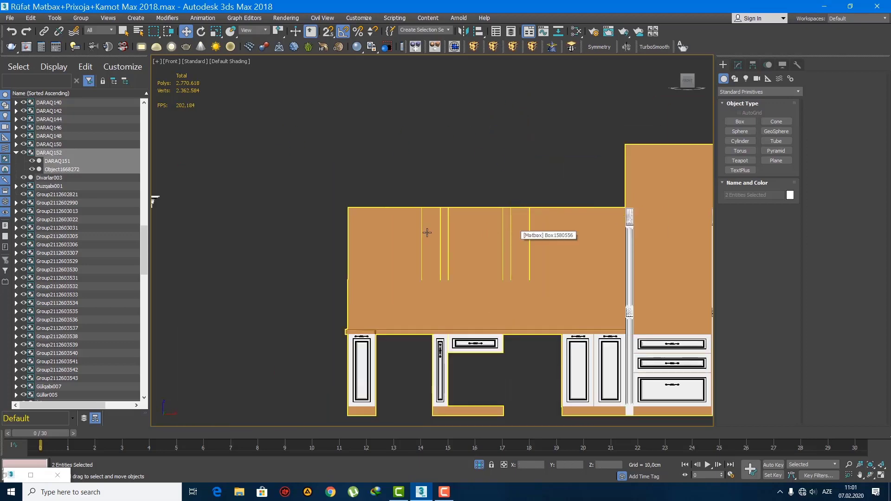
# Step: Move the copied column and both cornices together up to the brown cabinet run, using the perspective and front views
pyautogui.scroll(-5, 427, 232)
pyautogui.press('p')
pyautogui.keyDown('alt'); pyautogui.moveTo(316, 247); pyautogui.dragTo(326, 268, button='middle'); pyautogui.keyUp('alt')
pyautogui.moveTo(330, 288); pyautogui.dragTo(242, 234)
pyautogui.keyDown('alt'); pyautogui.moveTo(294, 253); pyautogui.dragTo(280, 251, button='middle'); pyautogui.keyUp('alt')
pyautogui.moveTo(253, 228); pyautogui.dragTo(441, 206)
pyautogui.press('f')
pyautogui.press('z')
pyautogui.moveTo(436, 249); pyautogui.dragTo(331, 249, button='middle')
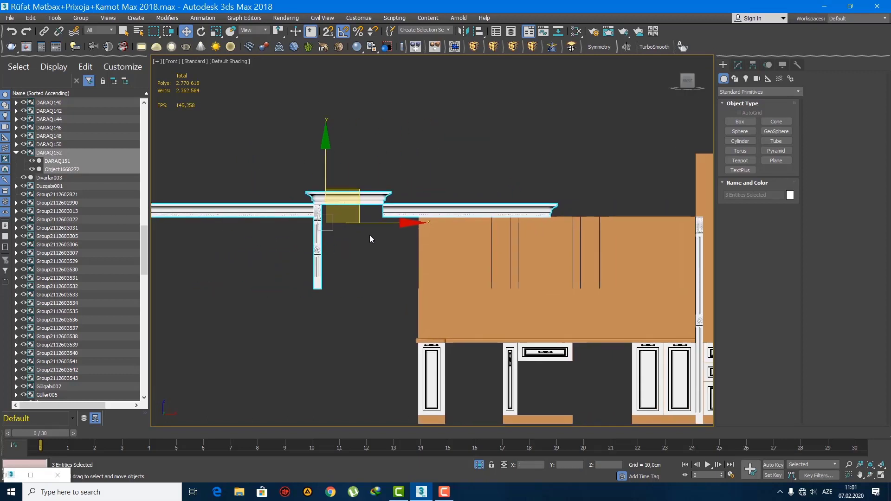
# Step: Position the copied column and hood cornice at the left edge of the hood section on the brown wall cabinets
pyautogui.click(376, 256)
pyautogui.moveTo(354, 257); pyautogui.dragTo(345, 216)
pyautogui.moveTo(322, 181); pyautogui.dragTo(319, 178)
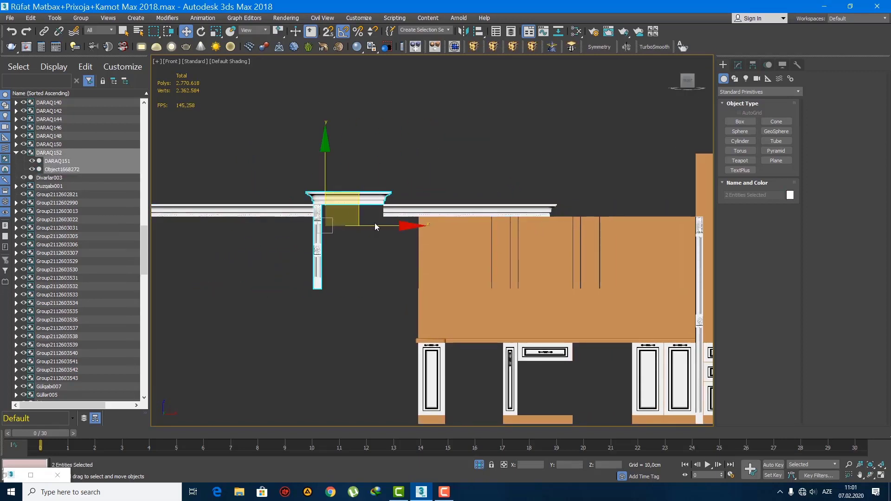
pyautogui.scroll(4, 458, 222)
pyautogui.scroll(2, 458, 222)
pyautogui.moveTo(458, 221); pyautogui.dragTo(466, 199, button='middle')
pyautogui.moveTo(500, 179); pyautogui.dragTo(453, 179)
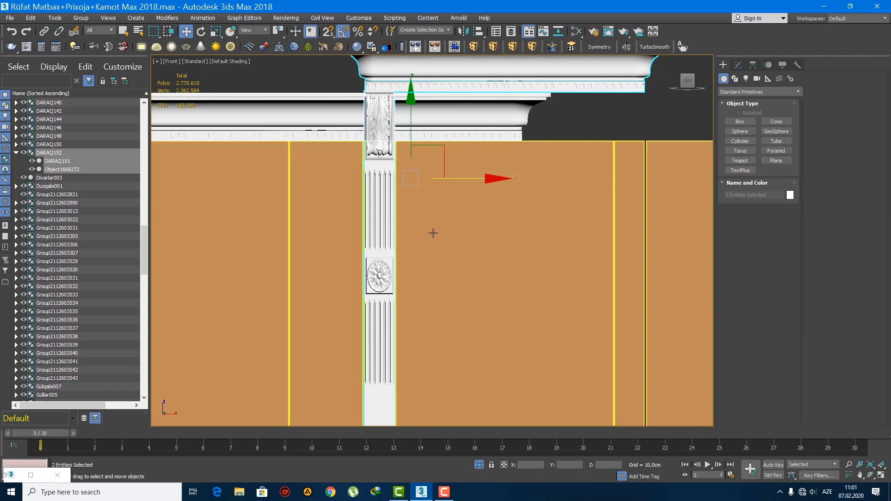
pyautogui.moveTo(431, 242); pyautogui.dragTo(410, 183, button='middle')
pyautogui.scroll(-2, 411, 181)
pyautogui.moveTo(412, 215); pyautogui.dragTo(420, 252, button='middle')
# Step: Show edged faces and copy the hood column to the opposite edge of the hood section, beneath the cornice's other end
pyautogui.press('F4')
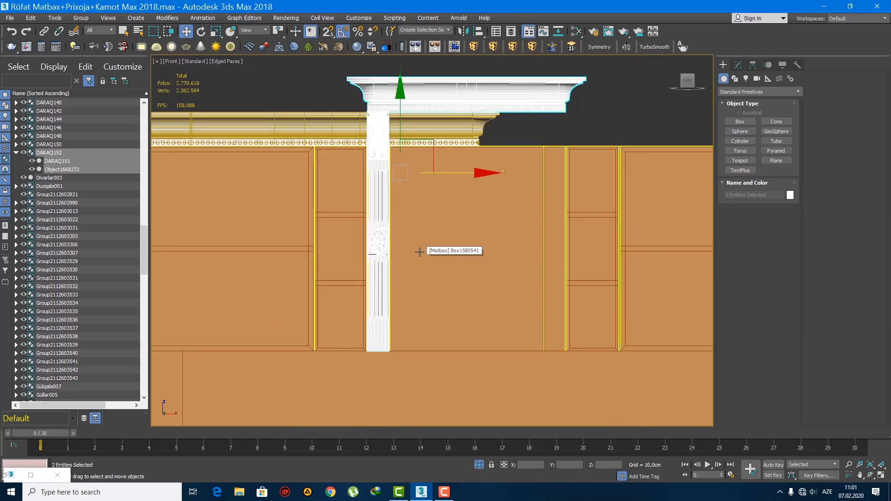
pyautogui.click(381, 238)
pyautogui.moveTo(422, 239); pyautogui.dragTo(390, 223, button='middle')
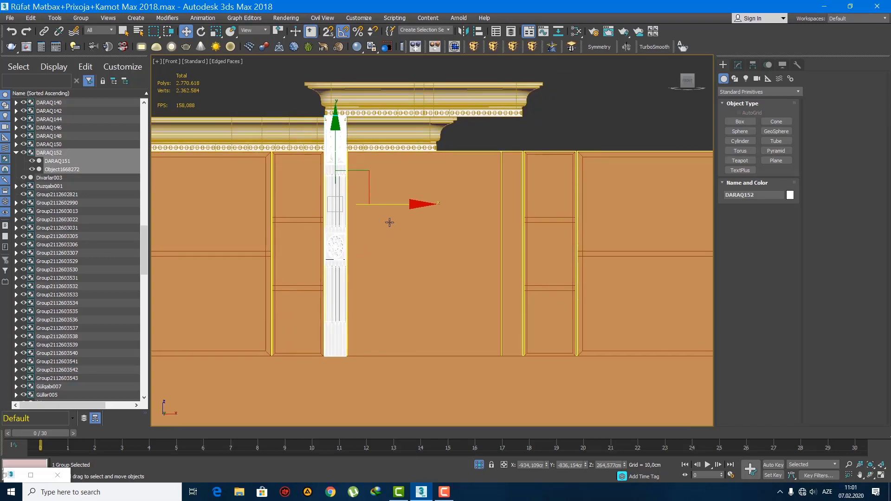
pyautogui.moveTo(387, 204)
pyautogui.keyDown('shift'); pyautogui.mouseDown()
pyautogui.moveTo(577, 234)
pyautogui.moveTo(564, 237)
pyautogui.mouseUp(); pyautogui.keyUp('shift')
pyautogui.click(448, 287)
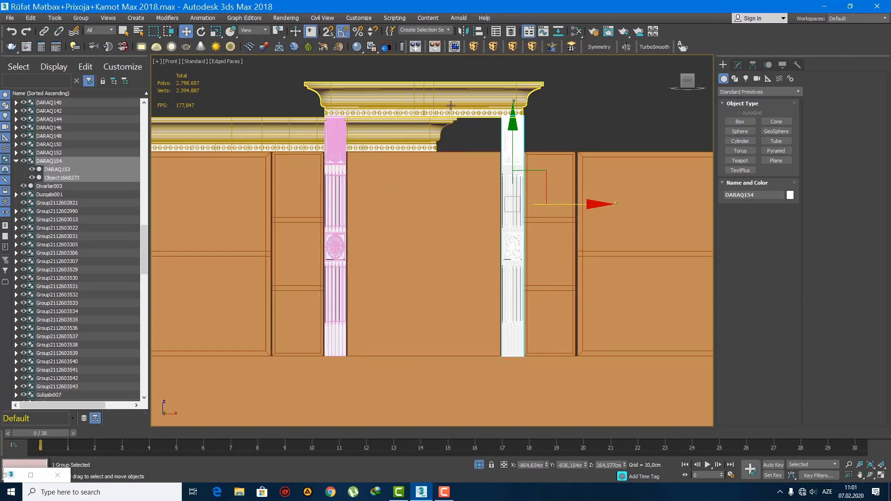
# Step: Center the pivots of all scene objects on their geometry, and reselect the hood cornice
pyautogui.click(450, 106)
pyautogui.scroll(4, 621, 149)
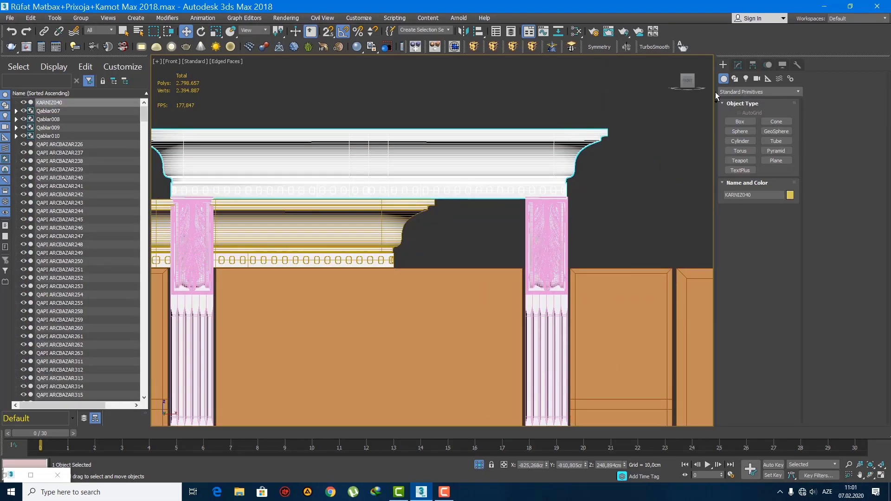
pyautogui.hotkey('ctrl', 'a')
pyautogui.click(753, 65)
pyautogui.click(756, 128)
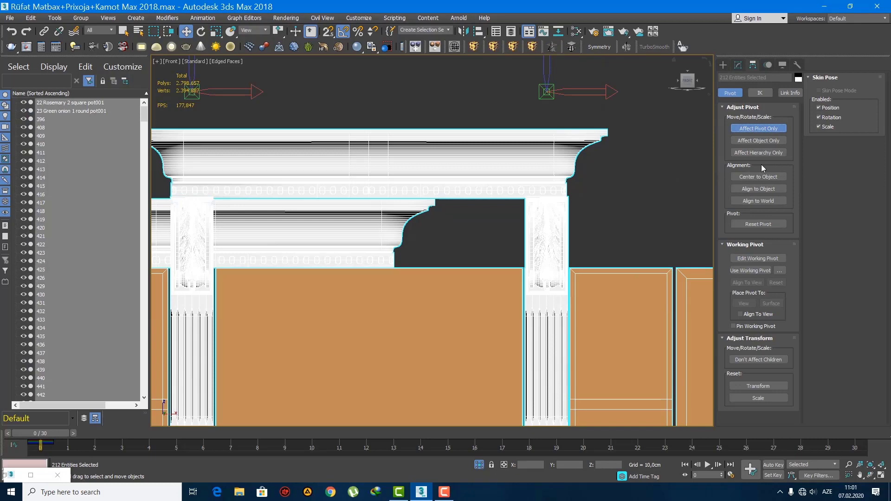
pyautogui.click(758, 128)
pyautogui.click(723, 65)
pyautogui.click(552, 148)
pyautogui.scroll(-2, 551, 149)
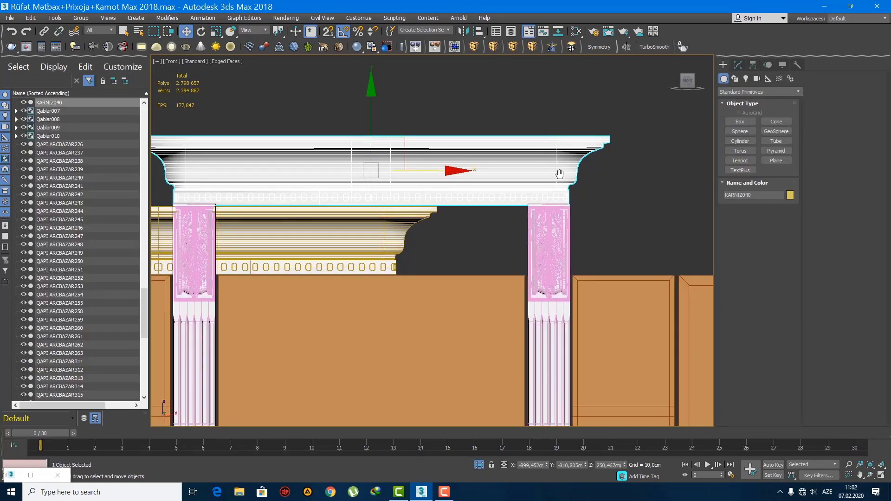
# Step: Apply an FFD 2x2x2 modifier to the hood cornice and stretch its right end to line up with the column's outer edge
pyautogui.click(483, 47)
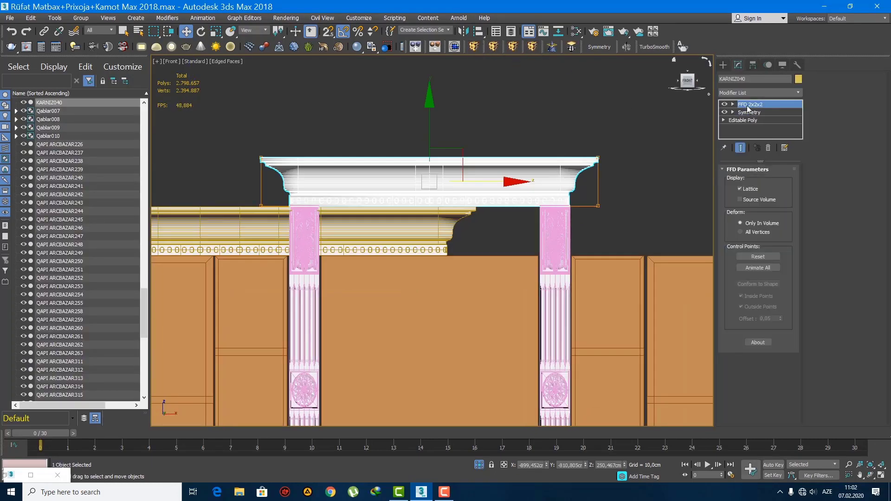
pyautogui.scroll(3, 575, 161)
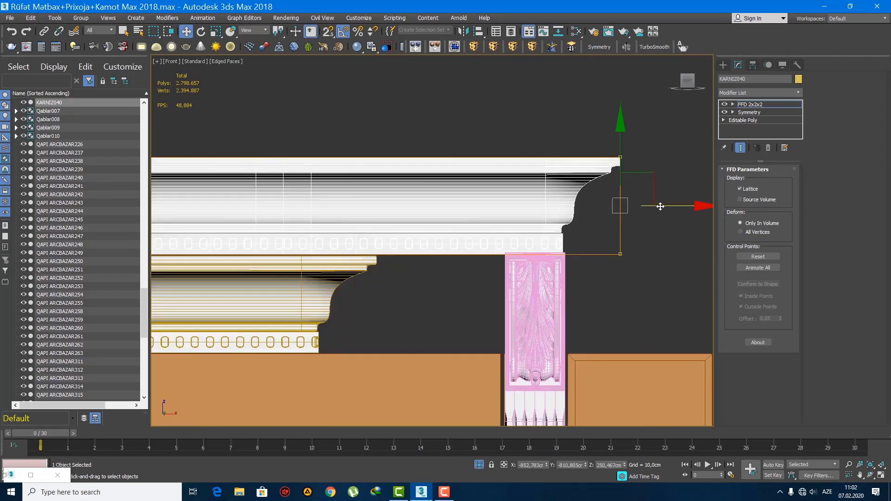
pyautogui.moveTo(660, 206); pyautogui.dragTo(664, 207)
pyautogui.click(724, 66)
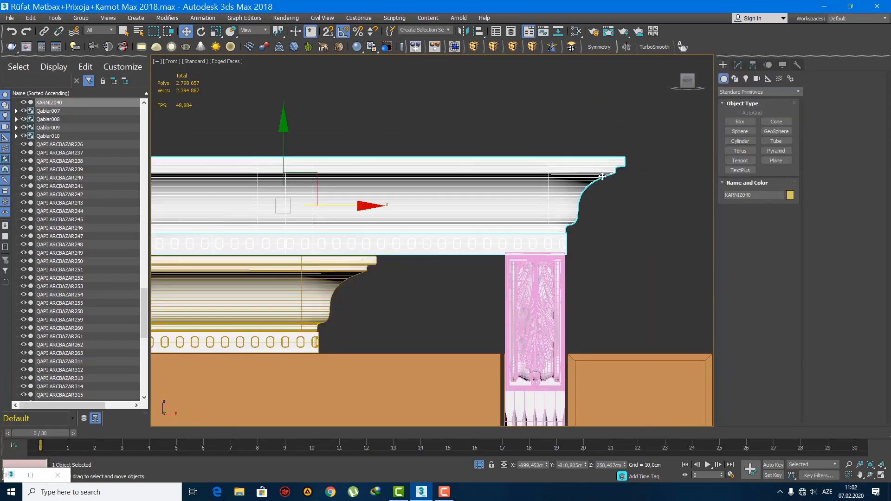
# Step: Slide the long cornice along the top of the brown wall cabinets until its cut end meets the hood column
pyautogui.press('q')
pyautogui.scroll(-4, 345, 226)
pyautogui.click(320, 262)
pyautogui.moveTo(325, 261); pyautogui.dragTo(500, 239, button='middle')
pyautogui.scroll(-5, 500, 239)
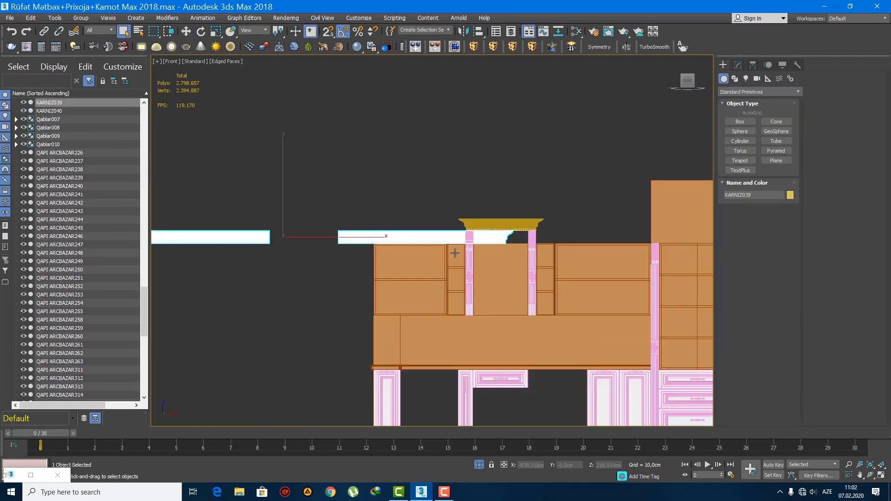
pyautogui.moveTo(436, 253); pyautogui.dragTo(394, 243, button='middle')
pyautogui.press('w')
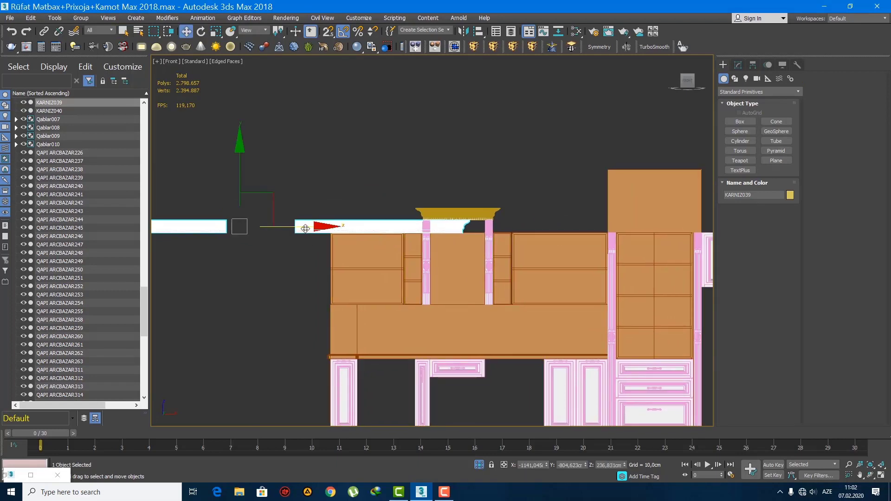
pyautogui.moveTo(311, 228); pyautogui.dragTo(523, 250)
pyautogui.scroll(4, 524, 251)
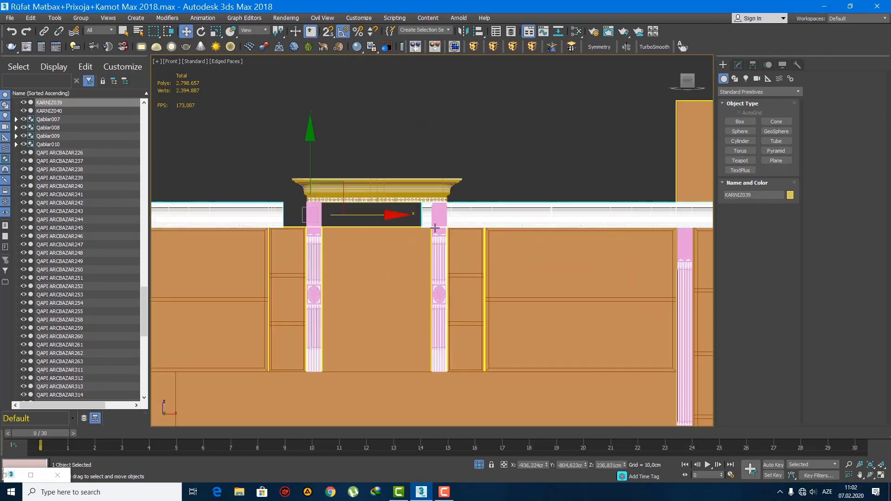
pyautogui.moveTo(390, 216); pyautogui.dragTo(414, 223)
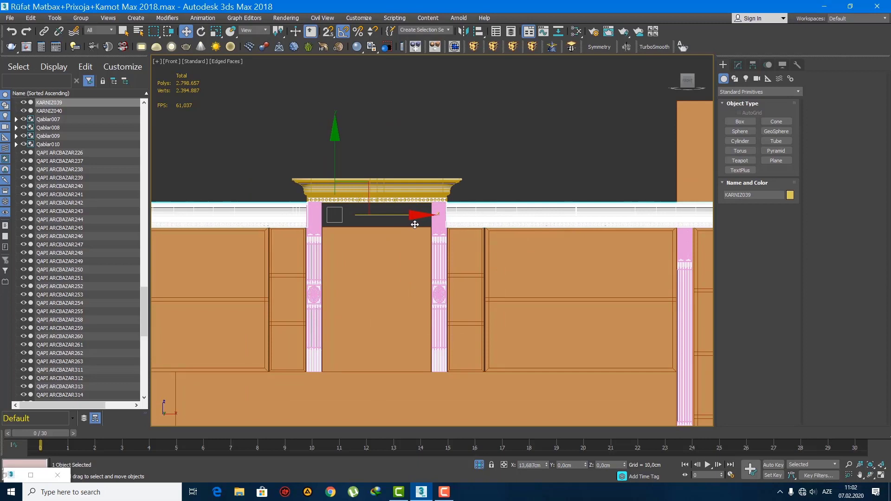
# Step: Move the long cornice sideways, clear of the left end of the brown cabinet run
pyautogui.scroll(-5, 445, 238)
pyautogui.moveTo(344, 240); pyautogui.dragTo(460, 234, button='middle')
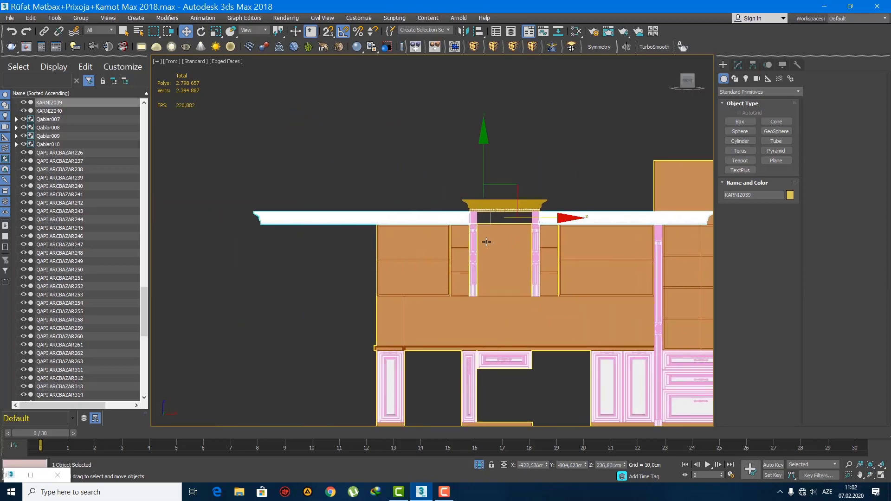
pyautogui.moveTo(537, 219); pyautogui.dragTo(167, 201)
# Step: Add both hood columns and the hood cornice to the long cornice's selection, working in the perspective view
pyautogui.press('q')
pyautogui.press('p')
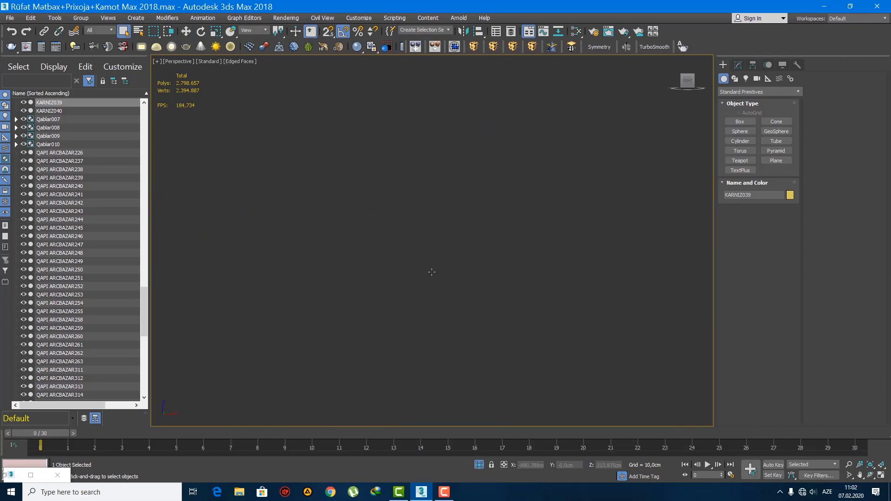
pyautogui.keyDown('alt'); pyautogui.moveTo(445, 263); pyautogui.dragTo(617, 230, button='middle'); pyautogui.keyUp('alt')
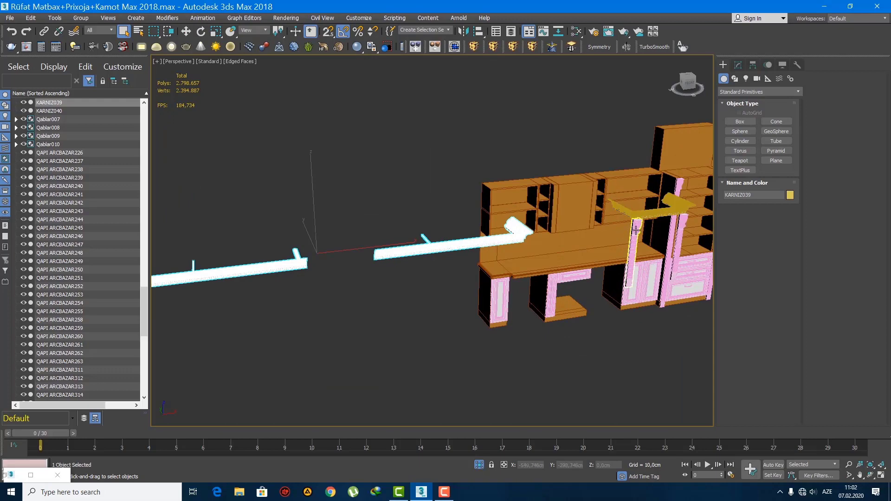
pyautogui.click(635, 231)
pyautogui.keyDown('ctrl'); pyautogui.click(682, 221); pyautogui.keyUp('ctrl')
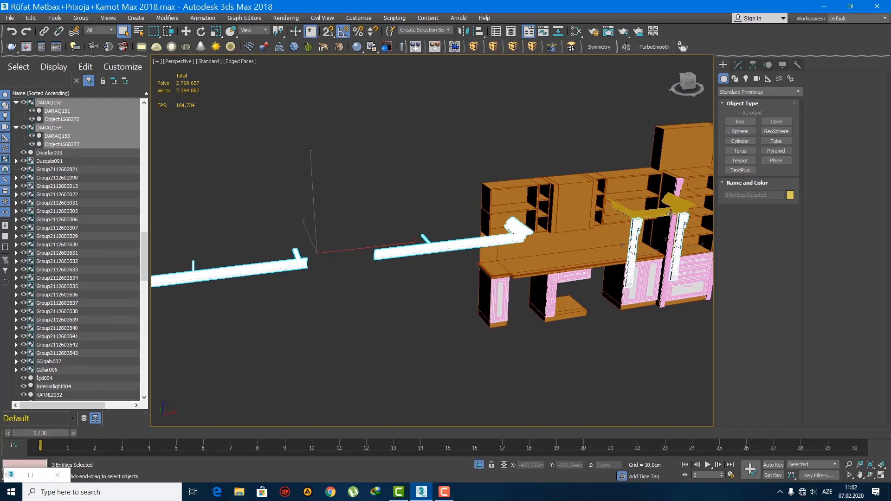
pyautogui.keyDown('ctrl'); pyautogui.click(668, 211); pyautogui.keyUp('ctrl')
pyautogui.press('w')
# Step: Move the selected columns and cornices back along the Y axis toward the front of the brown hood section
pyautogui.scroll(3, 666, 218)
pyautogui.keyDown('alt'); pyautogui.moveTo(548, 320); pyautogui.dragTo(603, 189, button='middle'); pyautogui.keyUp('alt')
pyautogui.scroll(2, 581, 263)
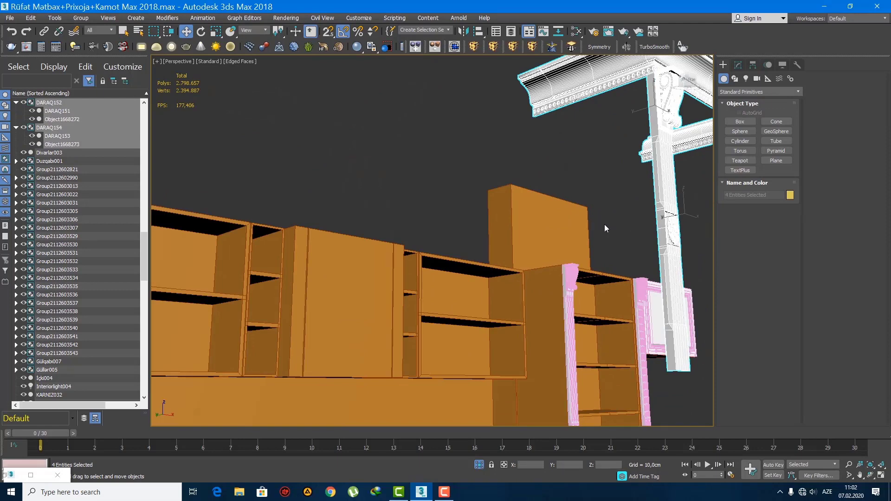
pyautogui.scroll(-6, 604, 225)
pyautogui.scroll(4, 534, 216)
pyautogui.scroll(6, 487, 225)
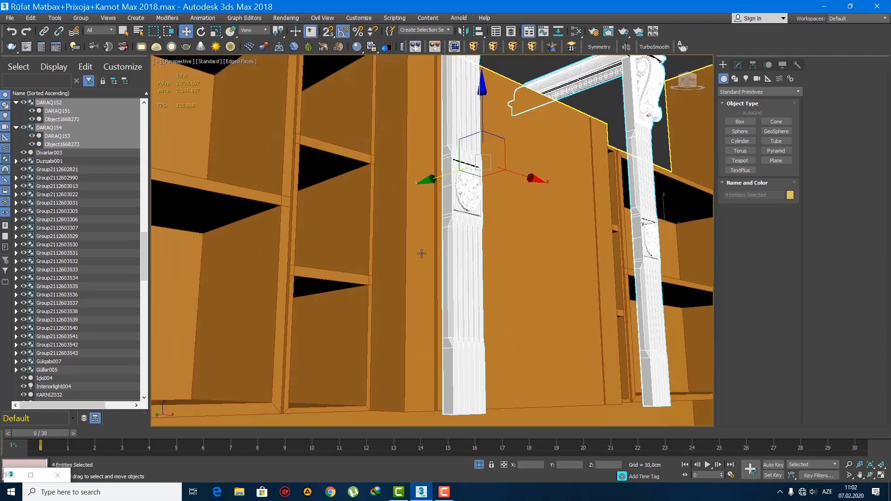
pyautogui.moveTo(450, 237); pyautogui.dragTo(457, 238, button='middle')
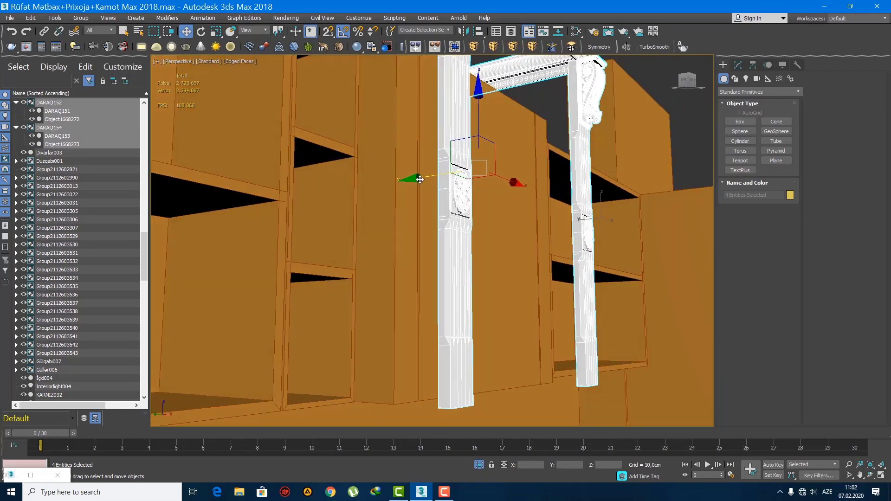
pyautogui.moveTo(418, 178); pyautogui.dragTo(379, 185)
# Step: Fine-tune the depth of the columns and cornices so the columns sit against the hood panel's front face
pyautogui.scroll(4, 396, 181)
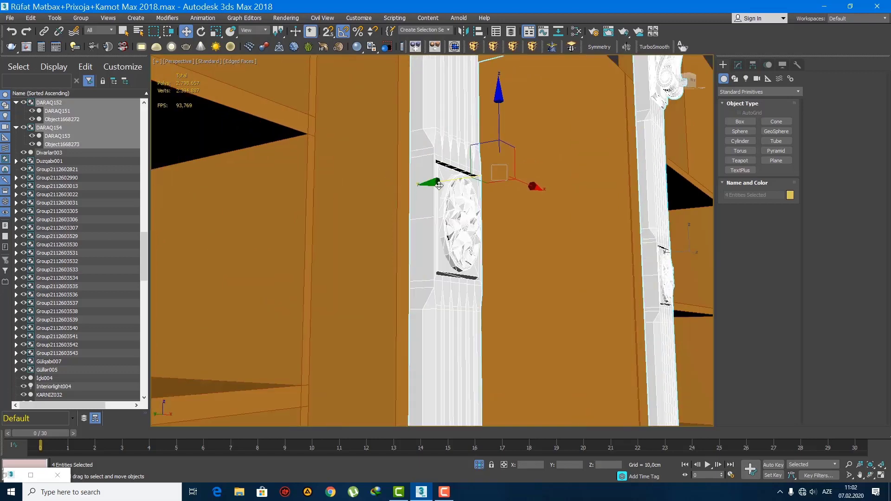
pyautogui.moveTo(439, 186); pyautogui.dragTo(428, 185)
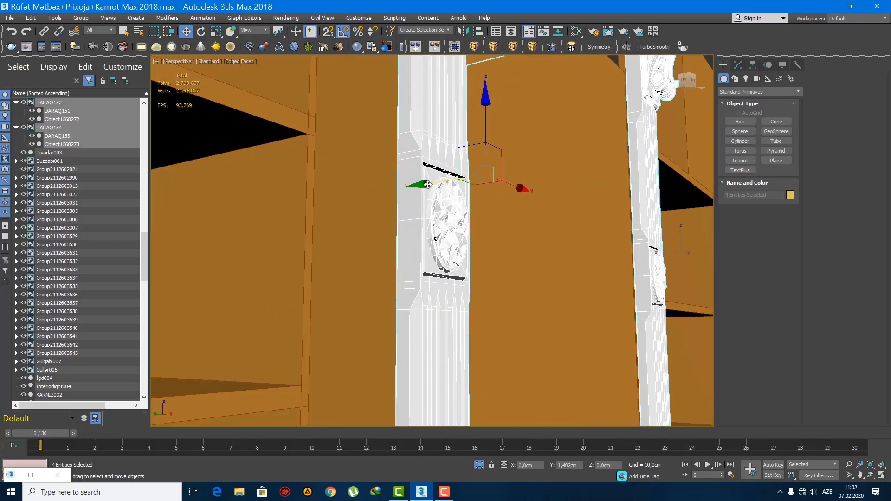
pyautogui.scroll(6, 364, 204)
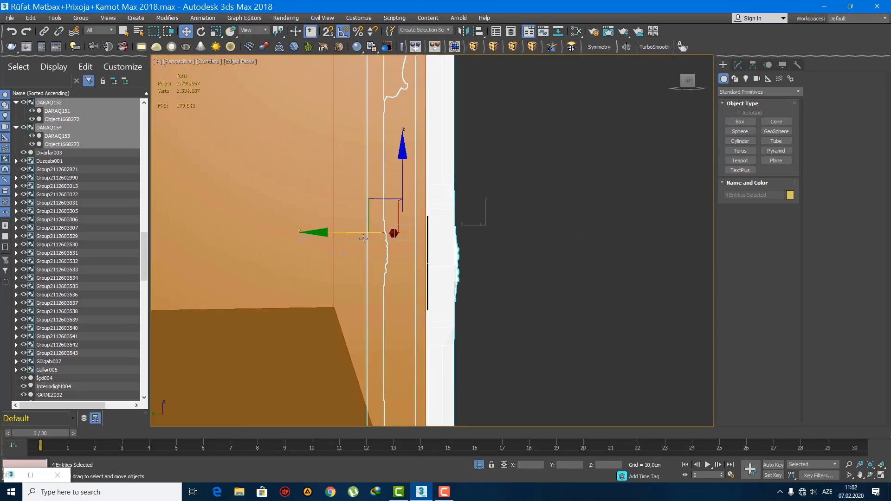
pyautogui.scroll(4, 371, 237)
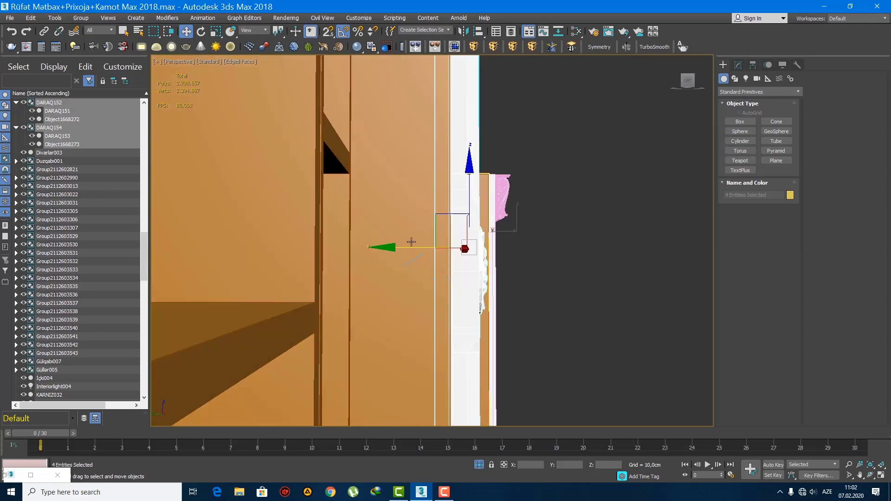
pyautogui.moveTo(421, 248); pyautogui.dragTo(422, 249)
pyautogui.scroll(-10, 404, 256)
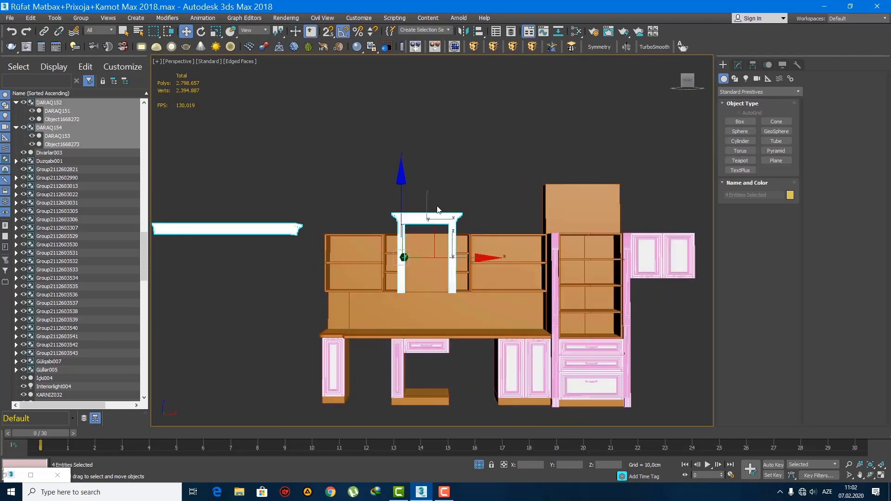
# Step: Examine the placement of the columns and hood cornice on the brown cabinets in the perspective and front views
pyautogui.click(438, 207)
pyautogui.scroll(8, 433, 238)
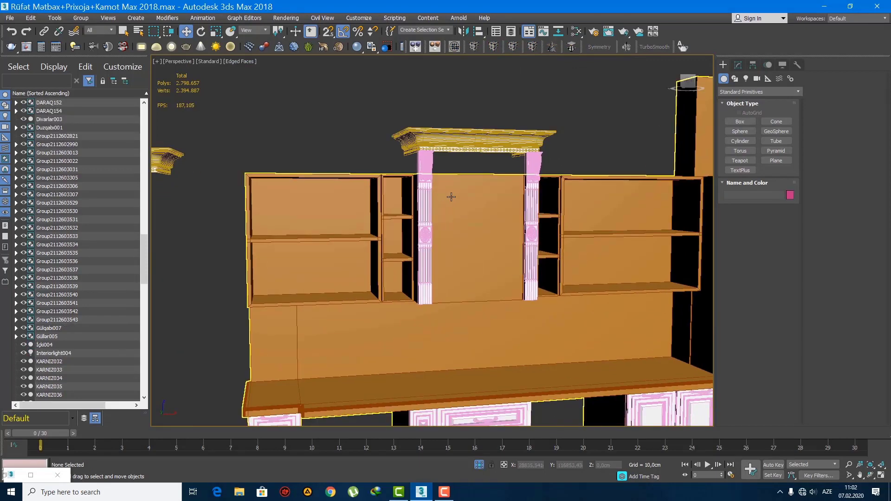
pyautogui.click(462, 206)
pyautogui.keyDown('alt'); pyautogui.moveTo(474, 211); pyautogui.dragTo(462, 210, button='middle'); pyautogui.keyUp('alt')
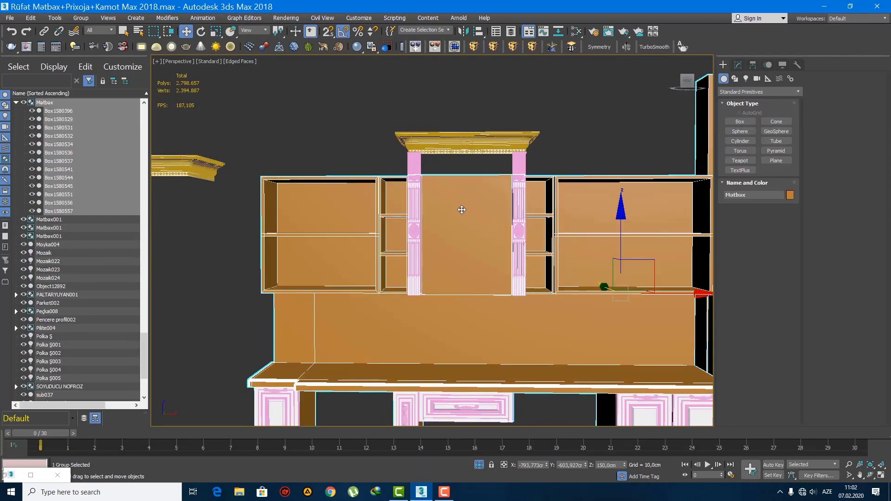
pyautogui.press('f')
pyautogui.scroll(4, 436, 264)
pyautogui.moveTo(435, 265); pyautogui.dragTo(417, 203, button='middle')
pyautogui.press('q')
pyautogui.click(542, 137)
pyautogui.scroll(-6, 489, 167)
pyautogui.scroll(2, 463, 196)
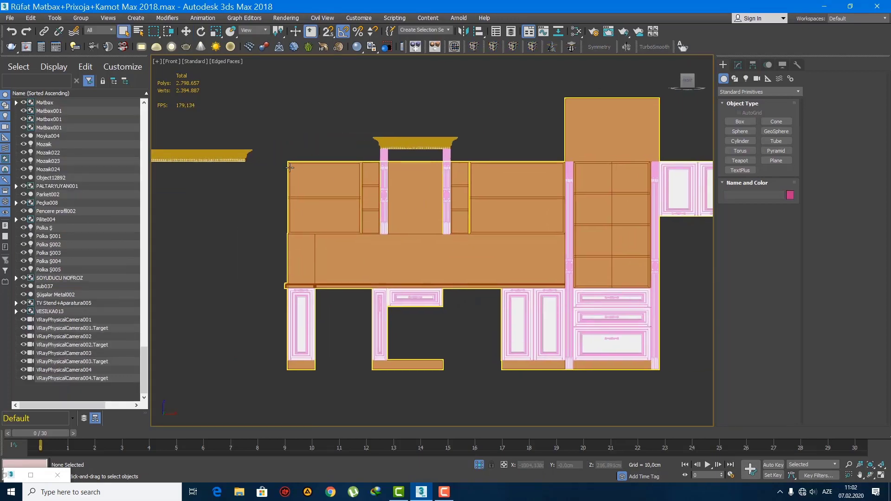
# Step: Select the long cornice and slide it horizontally onto the top of the brown wall cabinets
pyautogui.click(238, 155)
pyautogui.scroll(-2, 239, 156)
pyautogui.moveTo(242, 162); pyautogui.dragTo(350, 183, button='middle')
pyautogui.press('w')
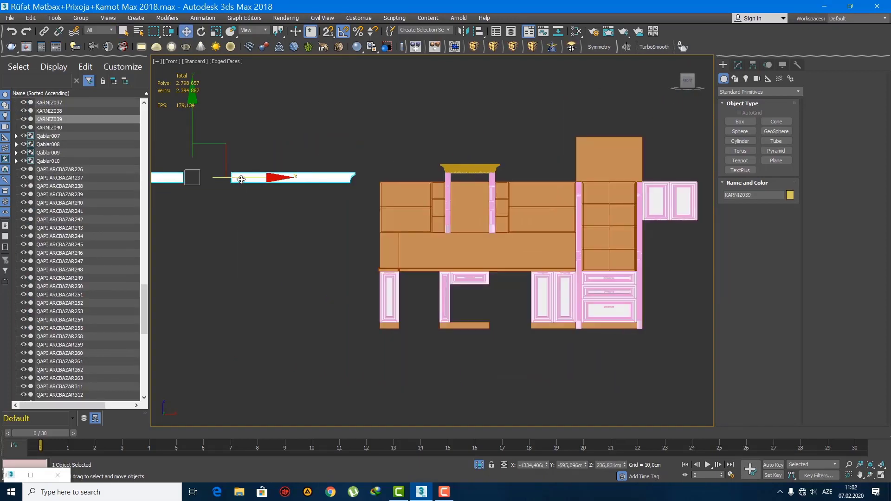
pyautogui.moveTo(242, 179); pyautogui.dragTo(500, 179)
pyautogui.scroll(3, 474, 179)
pyautogui.scroll(5, 427, 169)
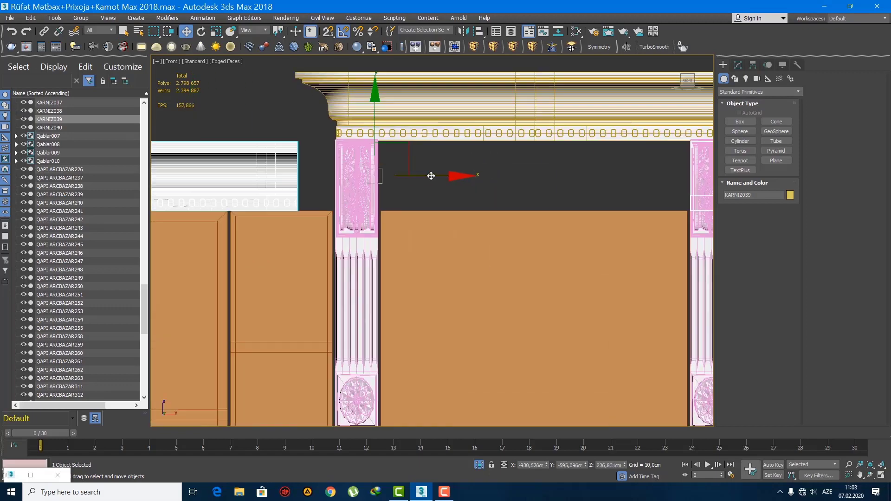
# Step: Shift the long cornice along X until its profiled left end overhangs the left edge of the wall cabinets
pyautogui.moveTo(437, 178); pyautogui.dragTo(797, 204)
pyautogui.scroll(-2, 554, 203)
pyautogui.scroll(-3, 554, 204)
pyautogui.moveTo(640, 218); pyautogui.dragTo(487, 225, button='middle')
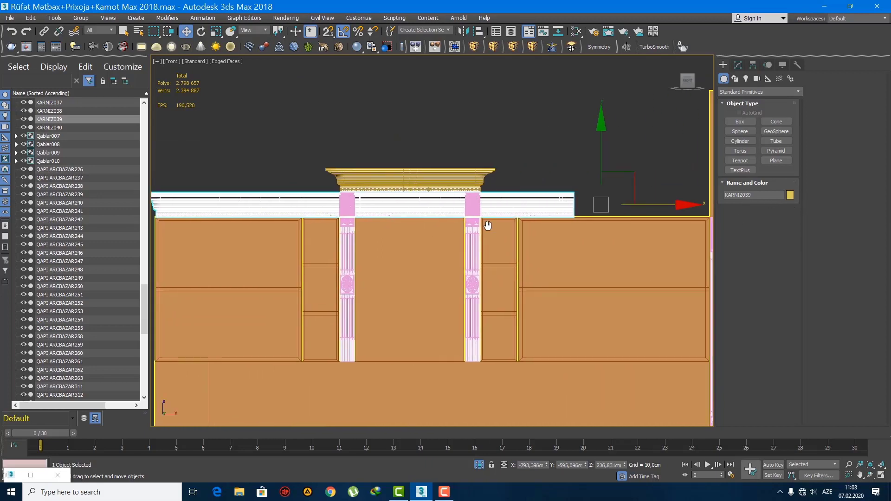
pyautogui.moveTo(562, 217); pyautogui.dragTo(487, 216, button='middle')
pyautogui.scroll(-3, 485, 216)
# Step: Apply a Slice modifier to the long cornice above the wall cabinets
pyautogui.click(551, 173)
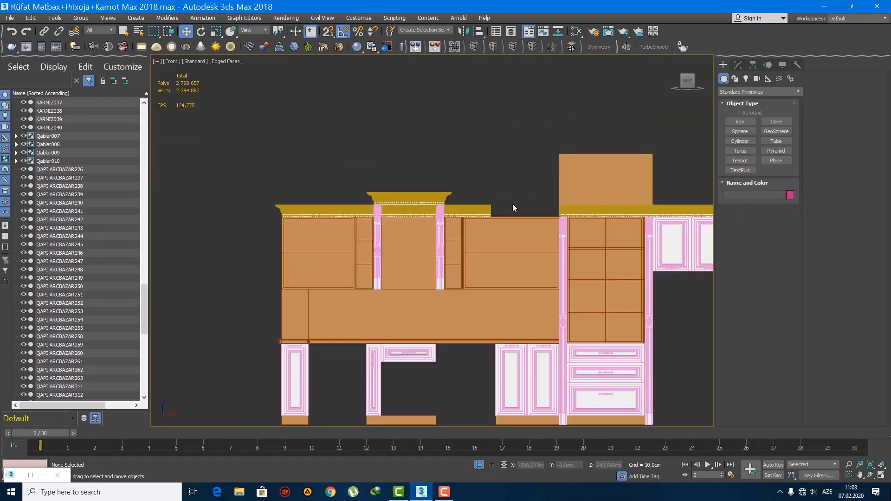
pyautogui.click(479, 207)
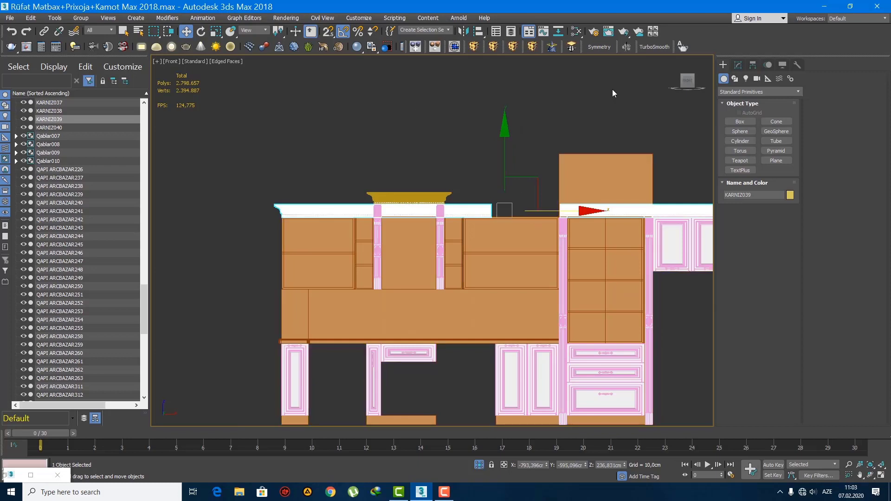
pyautogui.click(737, 65)
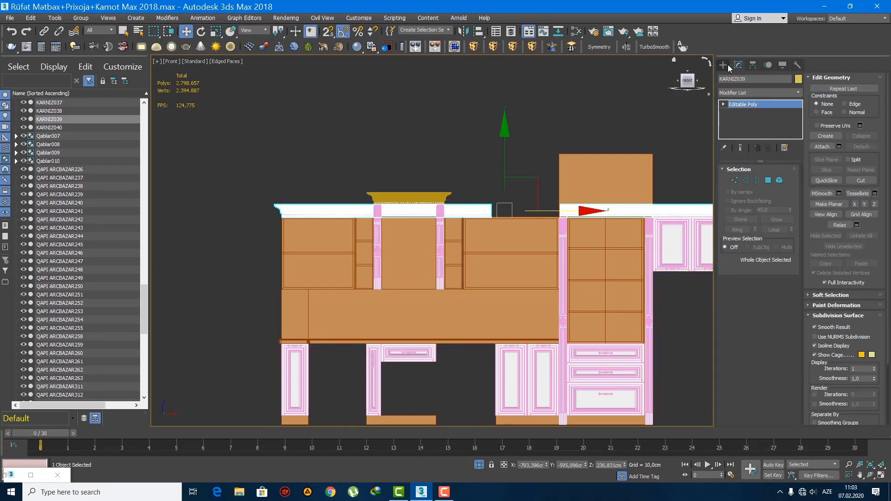
pyautogui.click(723, 65)
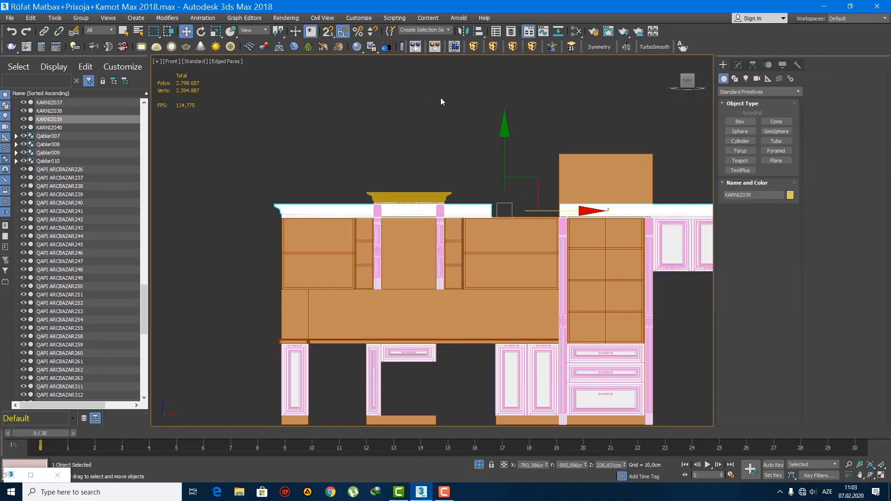
pyautogui.click(551, 48)
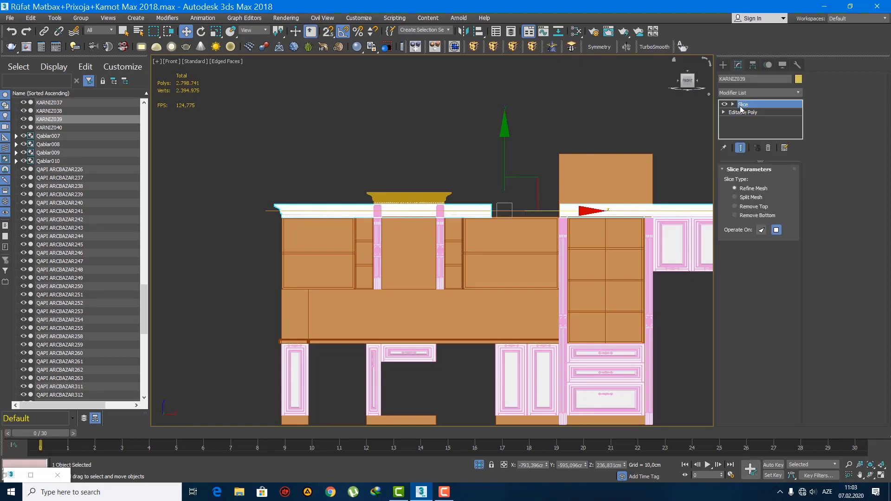
# Step: Rotate the cornice's slice plane 90 degrees so it stands vertical in the front view
pyautogui.press('e')
pyautogui.moveTo(560, 155); pyautogui.dragTo(553, 153)
pyautogui.hotkey('ctrl', 'z')
pyautogui.click(753, 107)
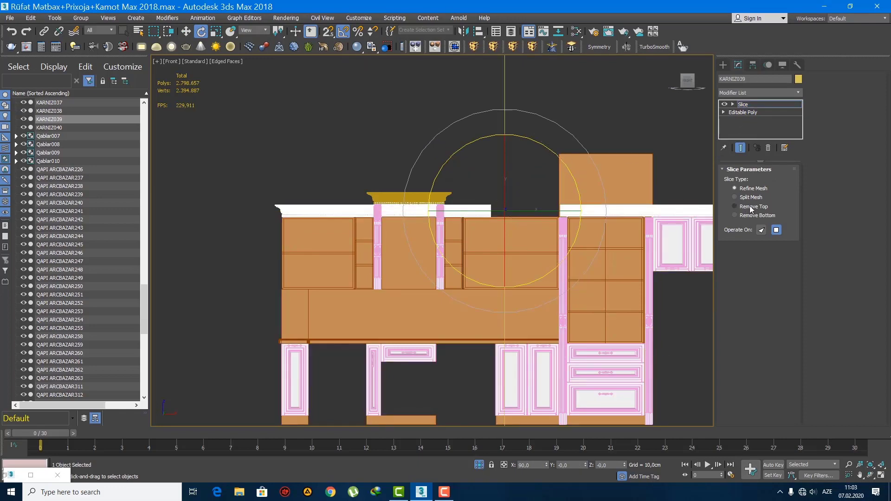
# Step: Move the slice plane to the hood's left column and cut away the cornice beyond it with the Remove Top slice type
pyautogui.press('w')
pyautogui.moveTo(545, 210); pyautogui.dragTo(417, 211)
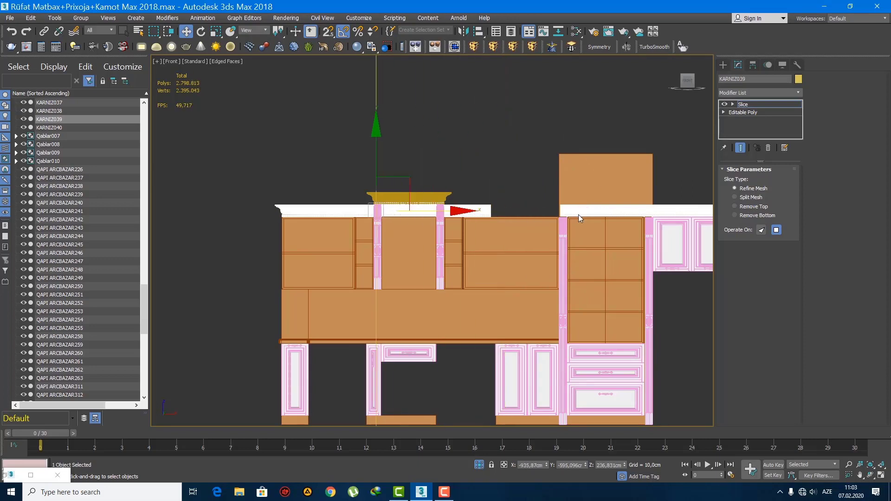
pyautogui.click(744, 208)
pyautogui.scroll(5, 329, 185)
pyautogui.scroll(4, 537, 195)
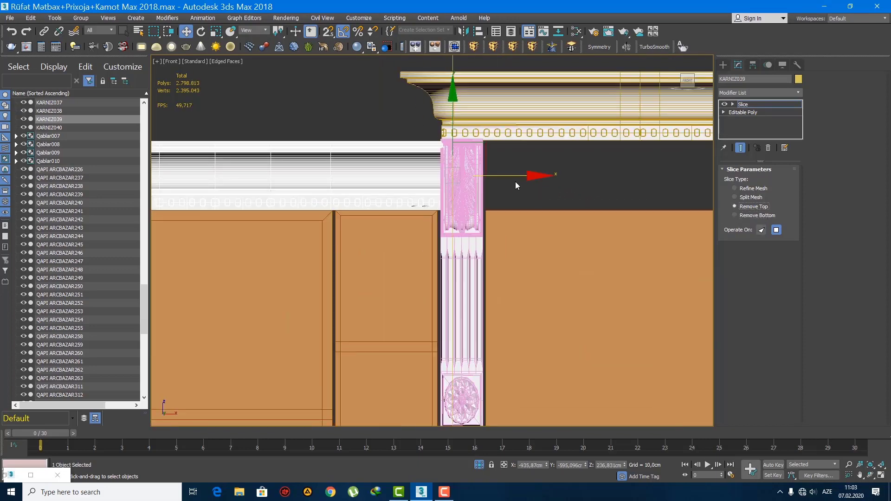
pyautogui.scroll(-6, 519, 180)
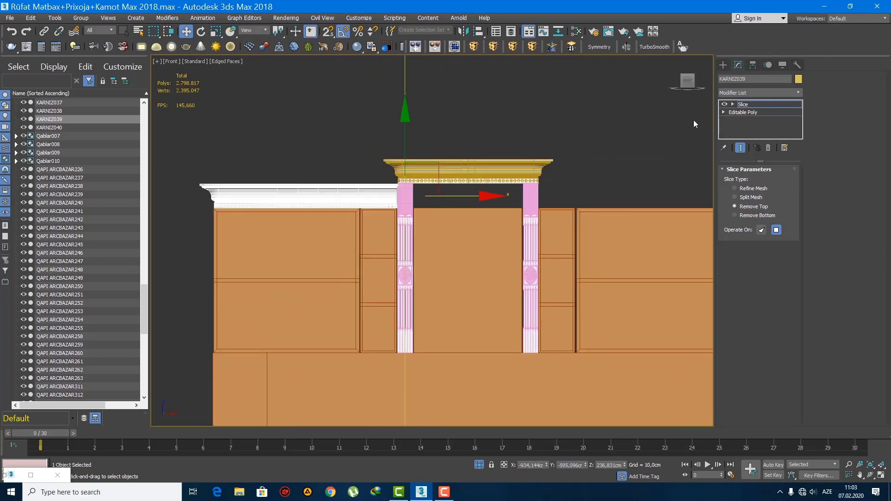
pyautogui.click(723, 64)
pyautogui.scroll(-2, 508, 175)
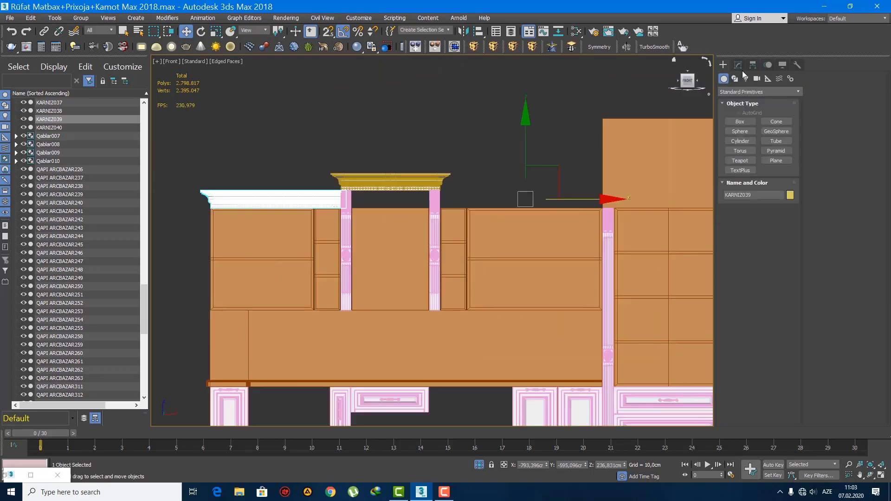
# Step: Center the pivot of the long cornice above the wall cabinets to the object
pyautogui.click(752, 65)
pyautogui.click(762, 130)
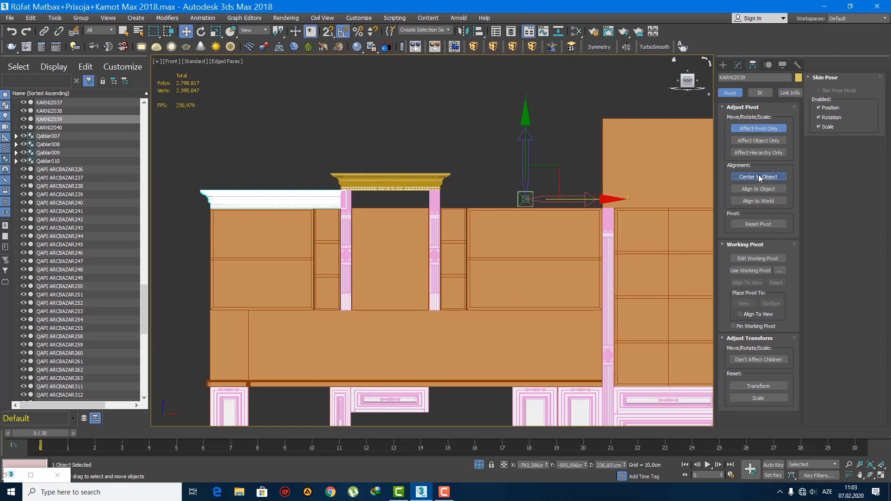
pyautogui.click(760, 178)
pyautogui.click(757, 129)
pyautogui.click(722, 65)
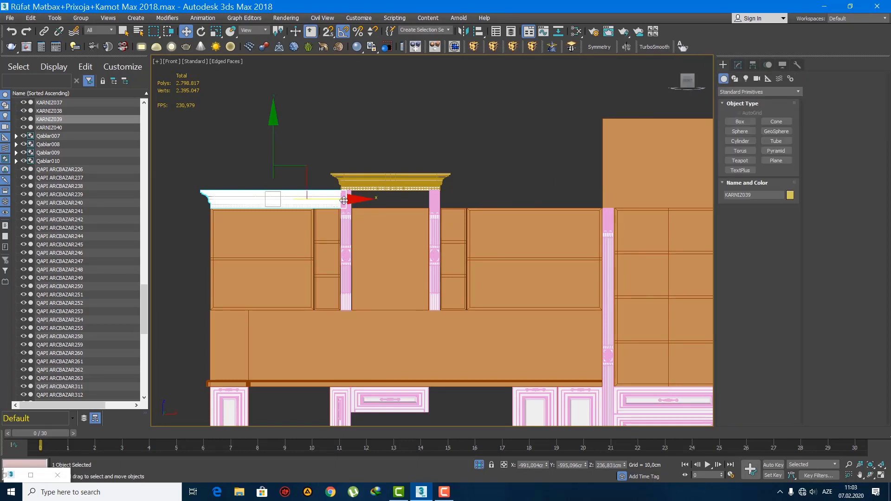
# Step: Copy the cornice along X beyond the hood, mirror the copy, and set its cut end against the hood's right column
pyautogui.keyDown('shift'); pyautogui.moveTo(344, 200); pyautogui.dragTo(547, 200); pyautogui.keyUp('shift')
pyautogui.click(446, 287)
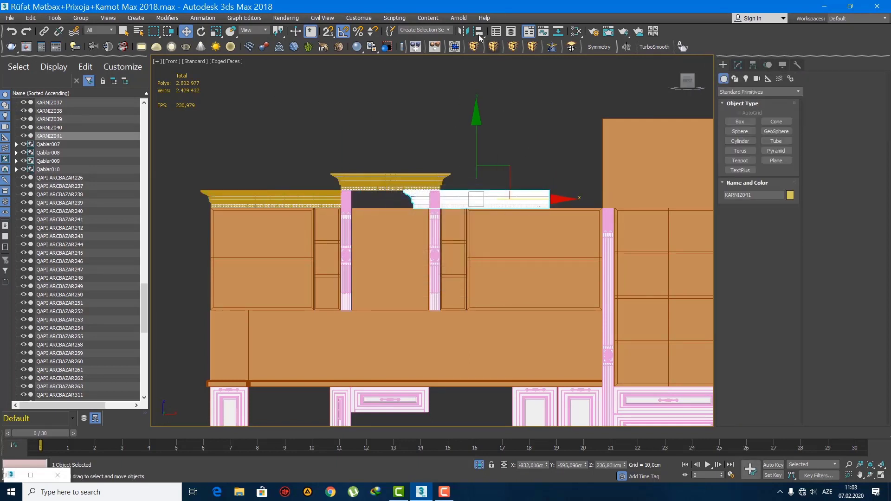
pyautogui.click(463, 31)
pyautogui.click(420, 319)
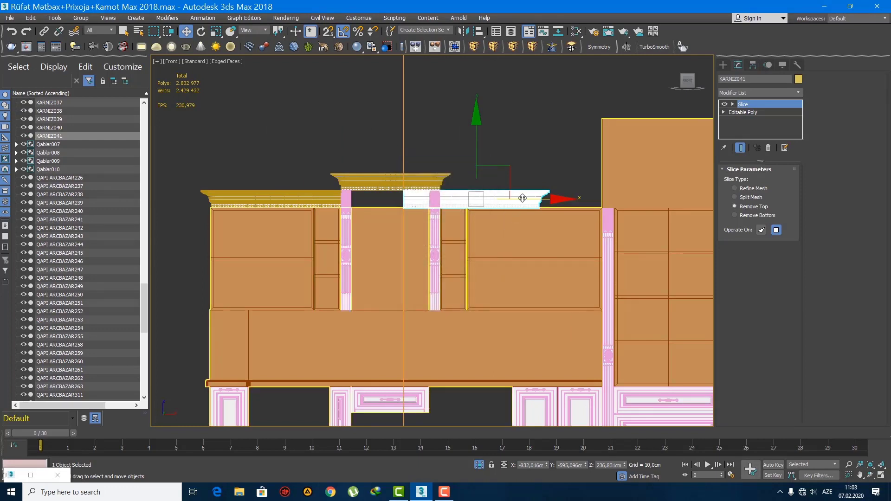
pyautogui.moveTo(530, 201); pyautogui.dragTo(564, 201)
pyautogui.scroll(3, 564, 202)
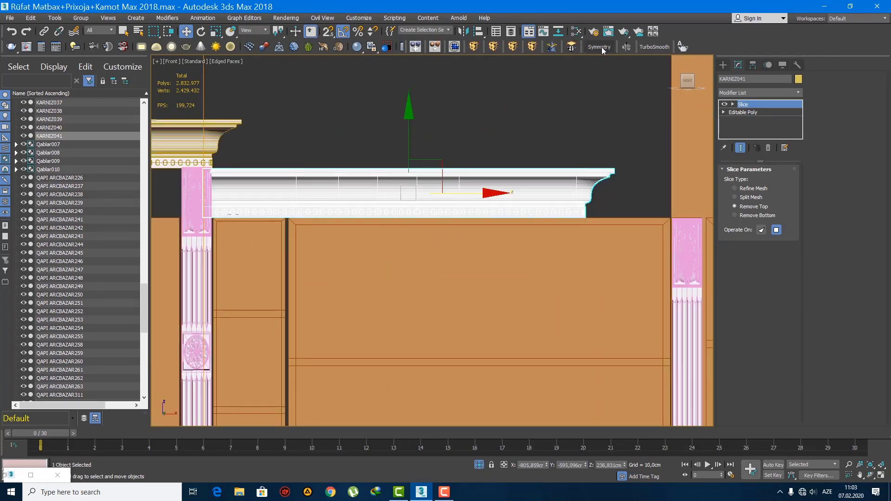
# Step: Apply a Symmetry modifier on X to the copied cornice and shift it until the cornice reaches across the tall cabinet's left column
pyautogui.click(599, 46)
pyautogui.click(648, 154)
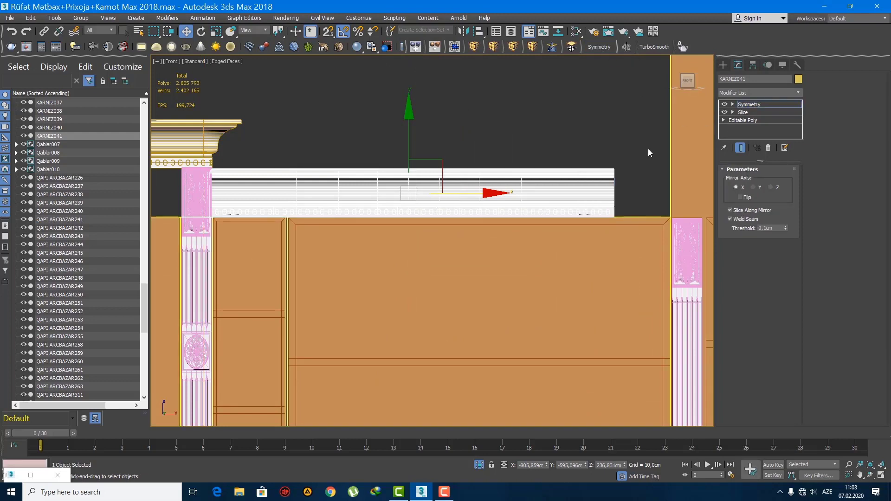
pyautogui.moveTo(472, 194); pyautogui.dragTo(502, 197)
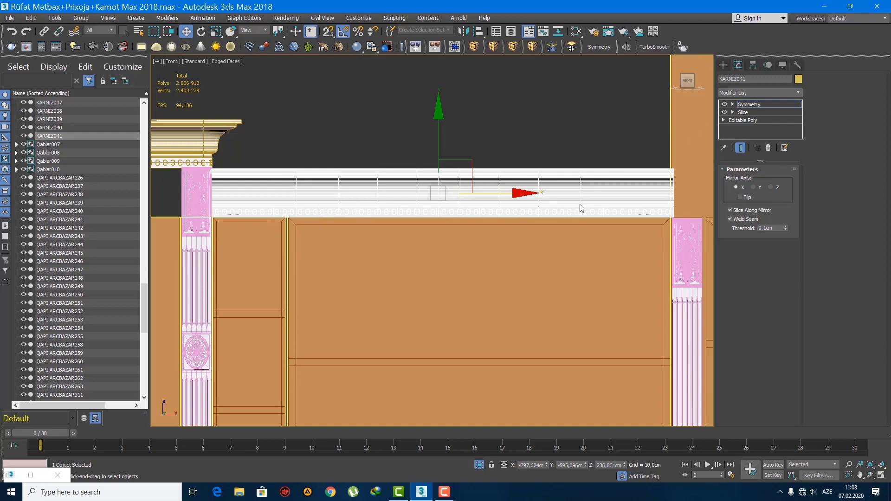
pyautogui.moveTo(514, 196); pyautogui.dragTo(522, 196)
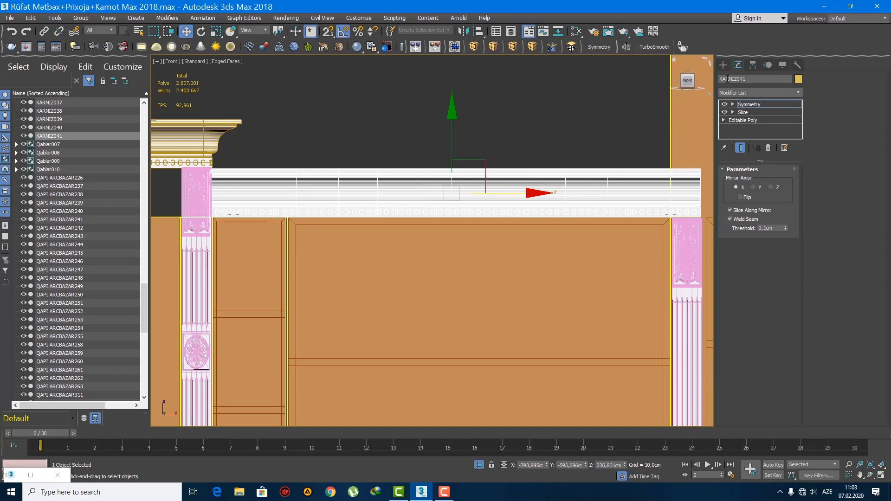
pyautogui.click(723, 65)
pyautogui.scroll(-4, 441, 223)
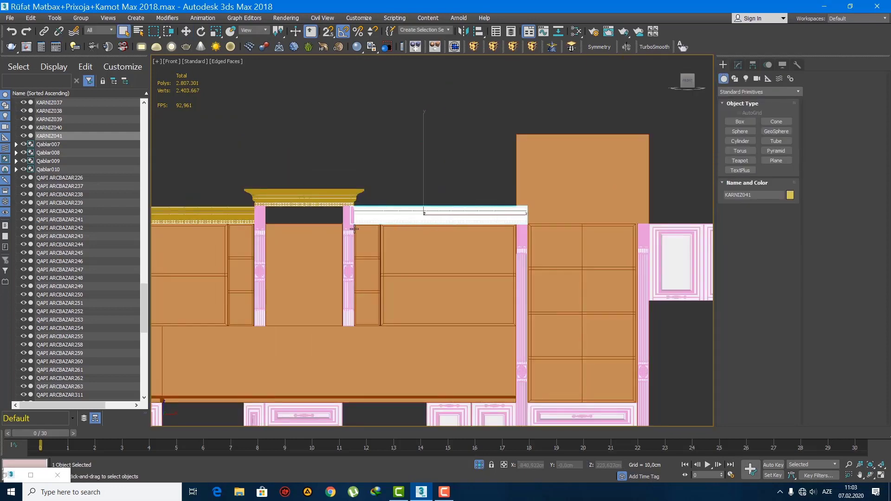
# Step: Copy the leftmost corner cornice in perspective and place the copy on top of the tall open-shelf cabinet
pyautogui.click(239, 215)
pyautogui.moveTo(322, 232); pyautogui.dragTo(448, 250, button='middle')
pyautogui.scroll(-2, 364, 249)
pyautogui.press('p')
pyautogui.press('z')
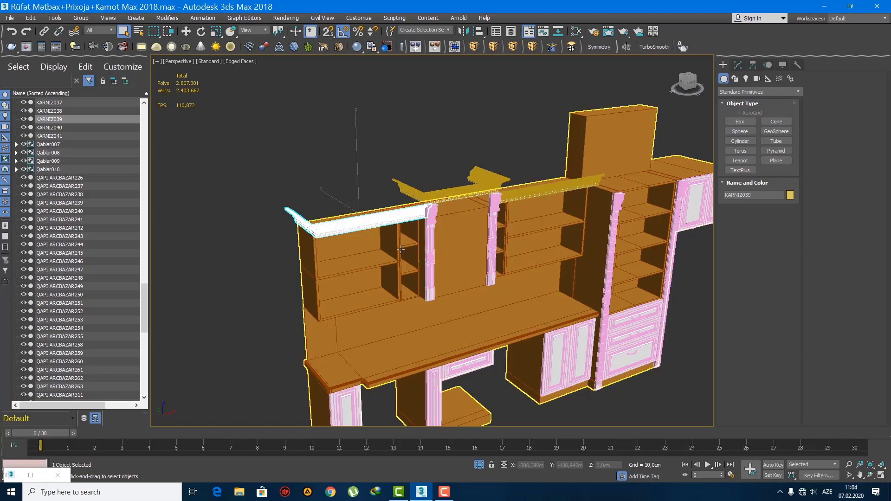
pyautogui.scroll(3, 405, 235)
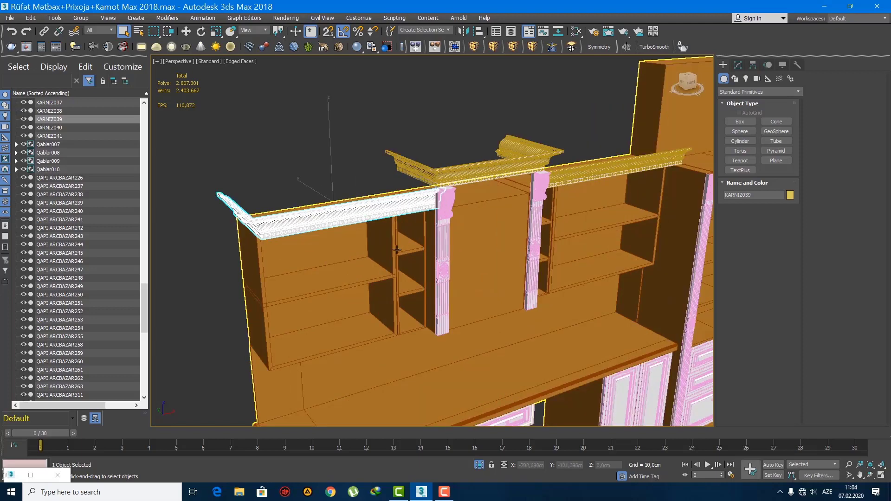
pyautogui.keyDown('alt'); pyautogui.moveTo(398, 248); pyautogui.dragTo(395, 215, button='middle'); pyautogui.keyUp('alt')
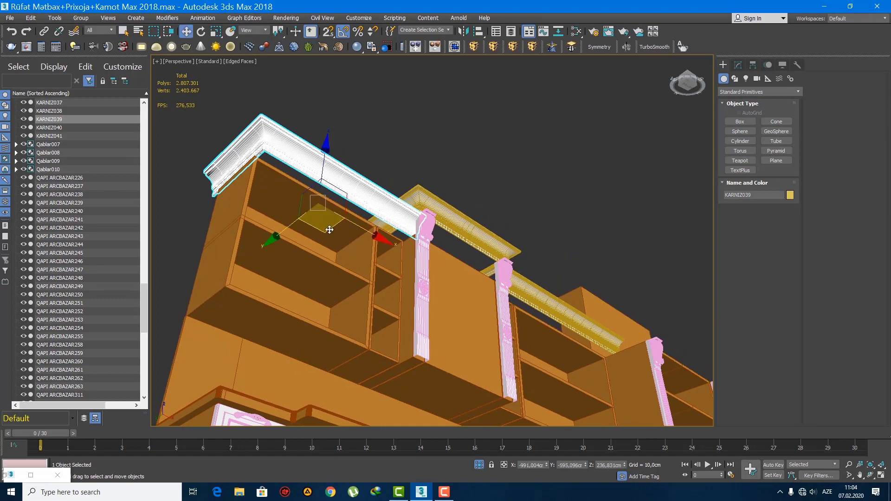
pyautogui.moveTo(327, 228)
pyautogui.keyDown('shift'); pyautogui.mouseDown()
pyautogui.moveTo(515, 251)
pyautogui.moveTo(603, 278)
pyautogui.mouseUp(); pyautogui.keyUp('shift')
pyautogui.scroll(-4, 564, 278)
pyautogui.moveTo(564, 277)
pyautogui.mouseDown(button='middle')
pyautogui.moveTo(471, 270)
pyautogui.moveTo(464, 292)
pyautogui.mouseUp(button='middle')
pyautogui.scroll(3, 463, 257)
pyautogui.keyDown('alt'); pyautogui.moveTo(464, 257); pyautogui.dragTo(478, 278, button='middle'); pyautogui.keyUp('alt')
pyautogui.moveTo(478, 279); pyautogui.dragTo(449, 322, button='middle')
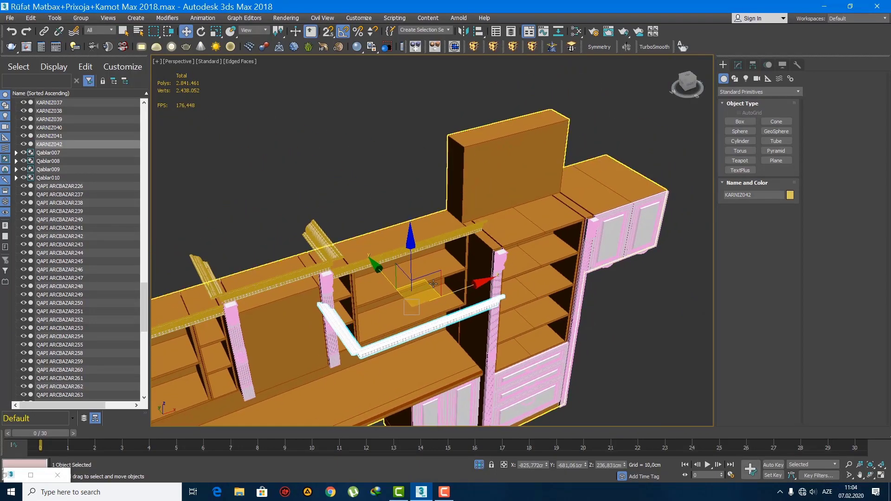
pyautogui.moveTo(449, 322); pyautogui.dragTo(550, 191)
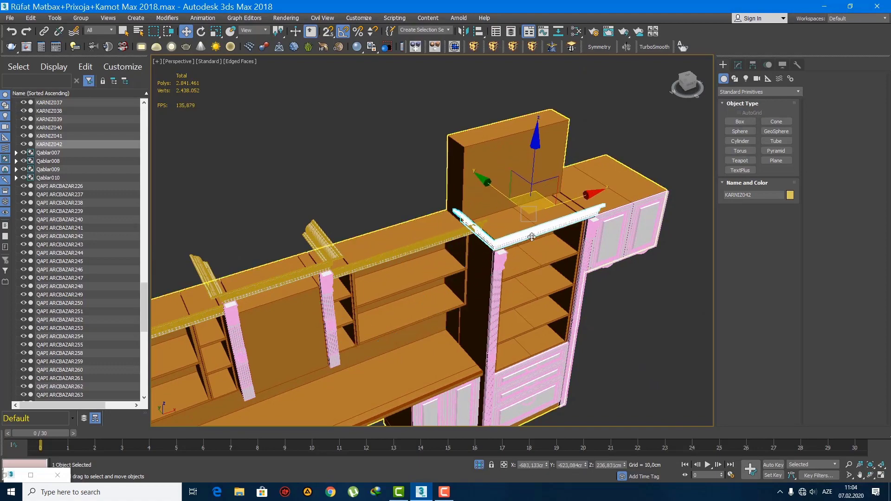
# Step: Align the copied cornice along X in the front view so its profiled corner sits over the tall cabinet's left column
pyautogui.press('f')
pyautogui.scroll(-4, 491, 244)
pyautogui.scroll(4, 491, 244)
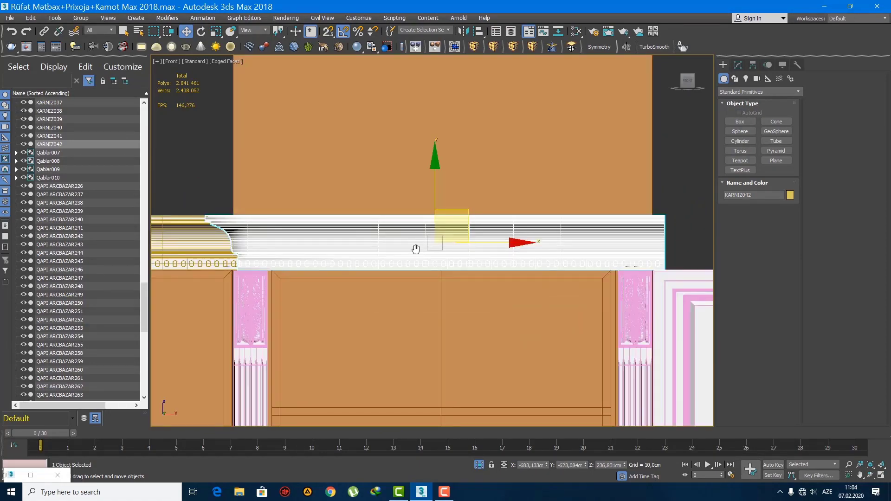
pyautogui.scroll(2, 416, 249)
pyautogui.moveTo(586, 238); pyautogui.dragTo(631, 215, button='middle')
pyautogui.scroll(-3, 443, 235)
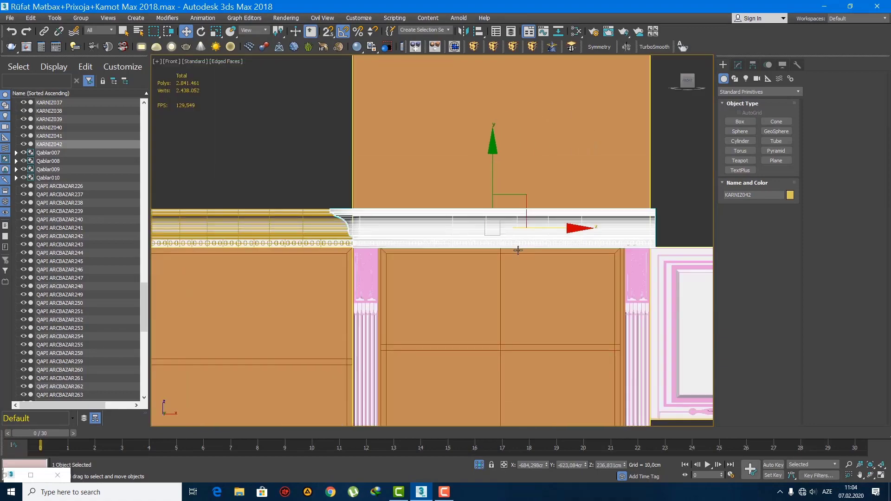
# Step: Examine the cornice placement on the tall cabinet and the whole cabinet run in perspective
pyautogui.press('p')
pyautogui.keyDown('alt'); pyautogui.moveTo(518, 250); pyautogui.dragTo(377, 246, button='middle'); pyautogui.keyUp('alt')
pyautogui.scroll(3, 394, 247)
pyautogui.keyDown('alt'); pyautogui.moveTo(426, 273); pyautogui.dragTo(419, 303, button='middle'); pyautogui.keyUp('alt')
pyautogui.scroll(-9, 447, 239)
pyautogui.press('q')
pyautogui.moveTo(463, 275); pyautogui.dragTo(479, 264, button='middle')
pyautogui.scroll(-4, 479, 264)
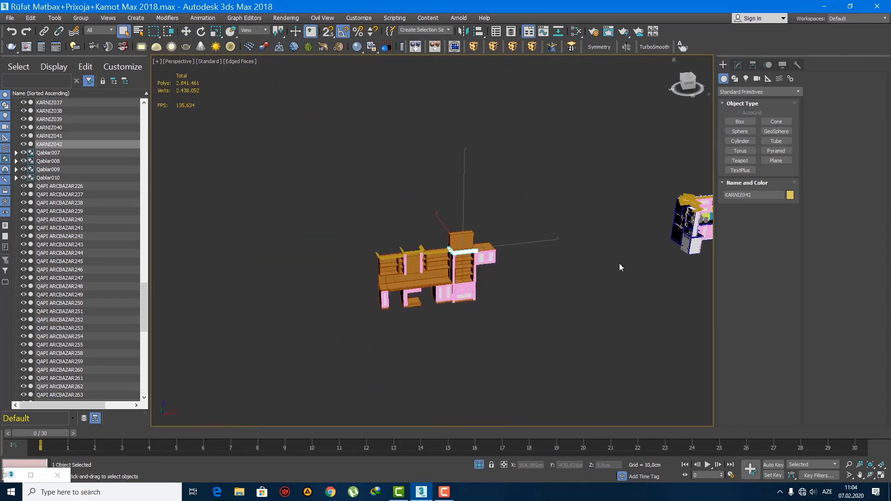
# Step: Move the lattice glass door from beside the white kitchen to the front of the brown cabinet run
pyautogui.moveTo(619, 263); pyautogui.dragTo(420, 258, button='middle')
pyautogui.moveTo(589, 234); pyautogui.dragTo(505, 272, button='middle')
pyautogui.scroll(3, 546, 248)
pyautogui.click(571, 221)
pyautogui.scroll(8, 590, 221)
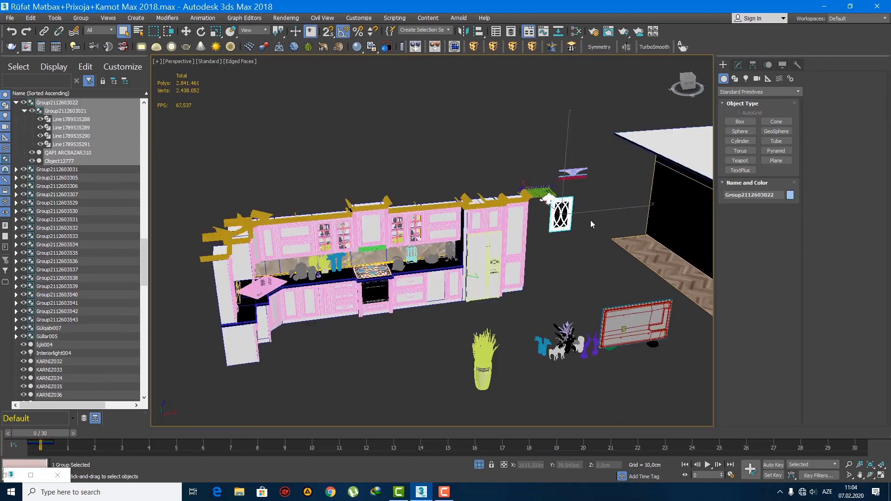
pyautogui.moveTo(493, 214); pyautogui.dragTo(646, 235, button='middle')
pyautogui.scroll(-11, 521, 261)
pyautogui.press('w')
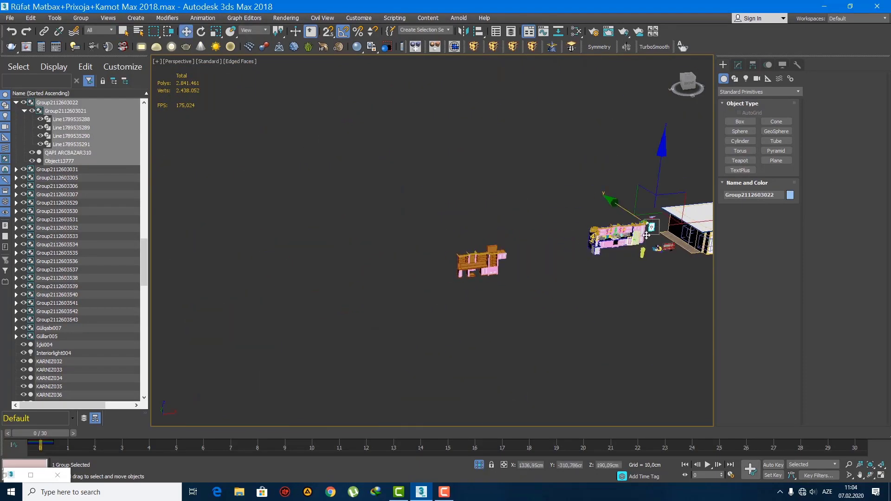
pyautogui.moveTo(665, 224); pyautogui.dragTo(479, 272)
pyautogui.scroll(5, 483, 273)
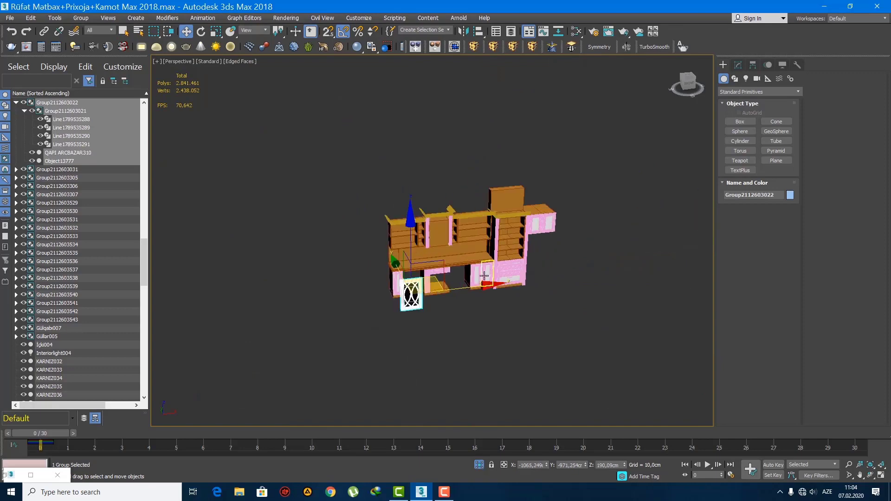
# Step: Open the brown Matbox cabinet group in the front view and select the wall cabinet body inside it
pyautogui.press('f')
pyautogui.press('z')
pyautogui.scroll(-4, 483, 274)
pyautogui.scroll(5, 371, 249)
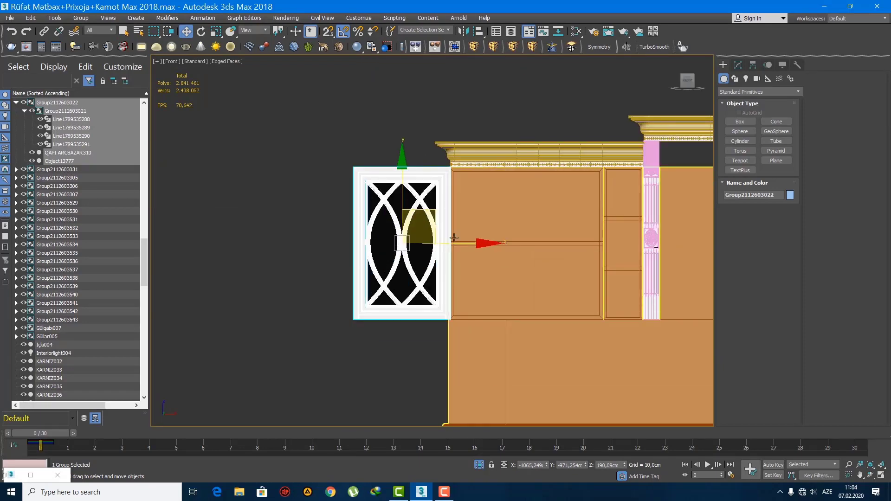
pyautogui.moveTo(456, 234); pyautogui.dragTo(418, 238, button='middle')
pyautogui.scroll(-4, 418, 239)
pyautogui.click(480, 246)
pyautogui.moveTo(479, 246); pyautogui.dragTo(440, 247, button='middle')
pyautogui.scroll(-4, 415, 252)
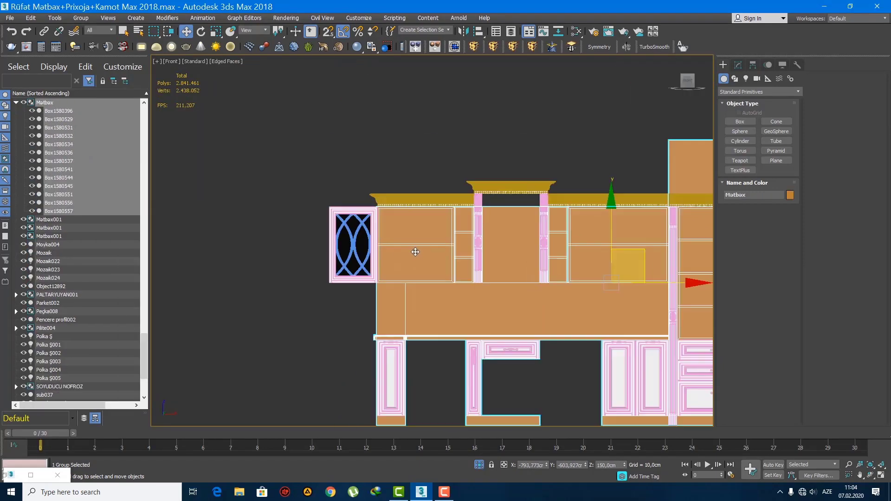
pyautogui.click(84, 20)
pyautogui.click(89, 52)
pyautogui.click(416, 235)
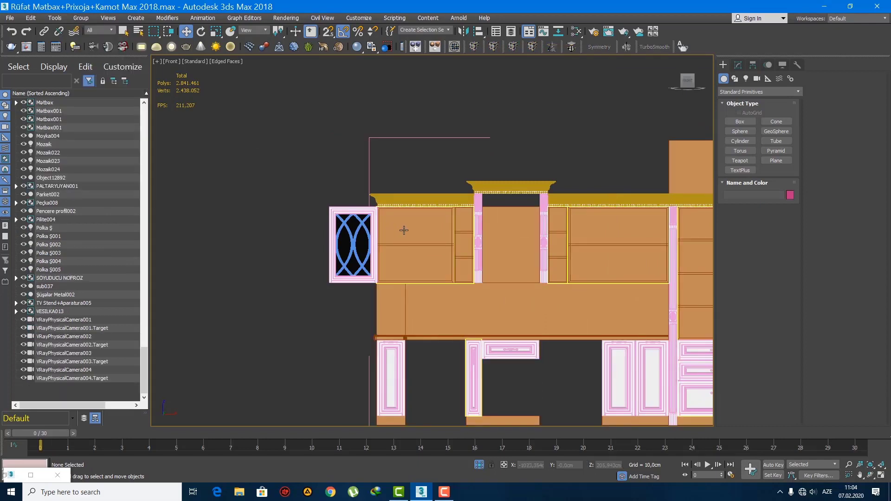
pyautogui.click(82, 18)
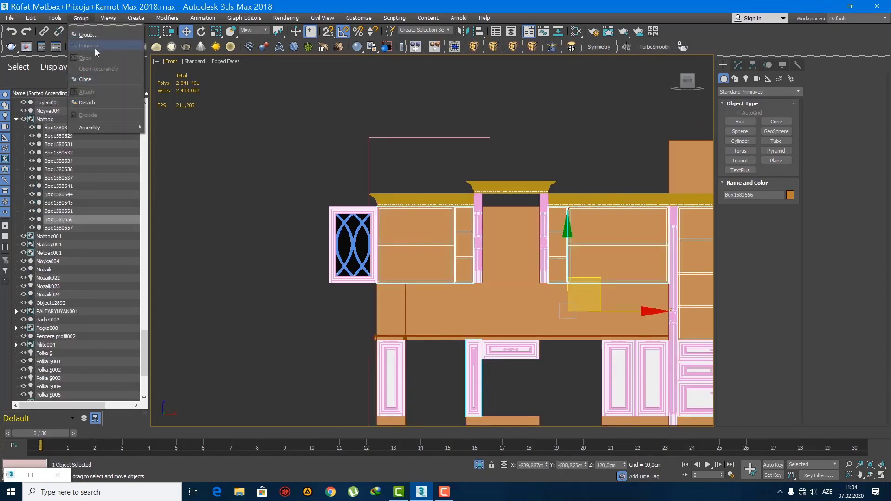
pyautogui.click(410, 235)
# Step: Connect the horizontal edges of the left wall cabinet with 1 segment to mark its vertical center line
pyautogui.press('2')
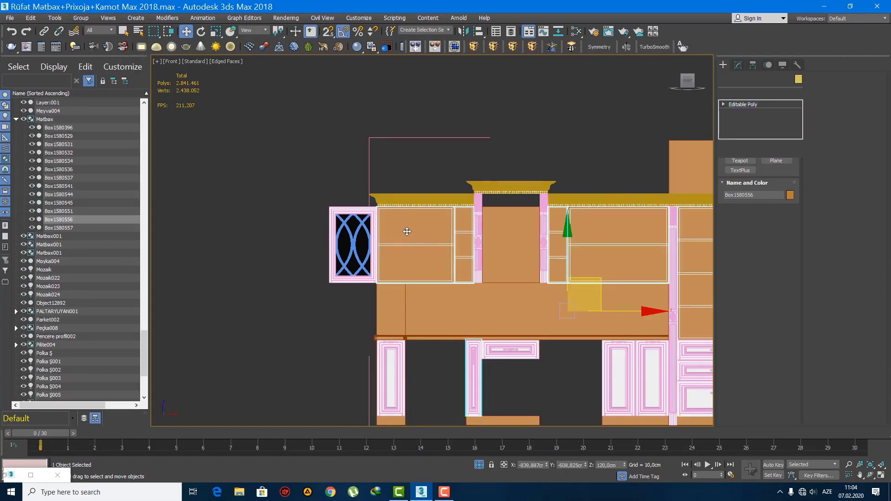
pyautogui.moveTo(408, 299); pyautogui.dragTo(408, 302)
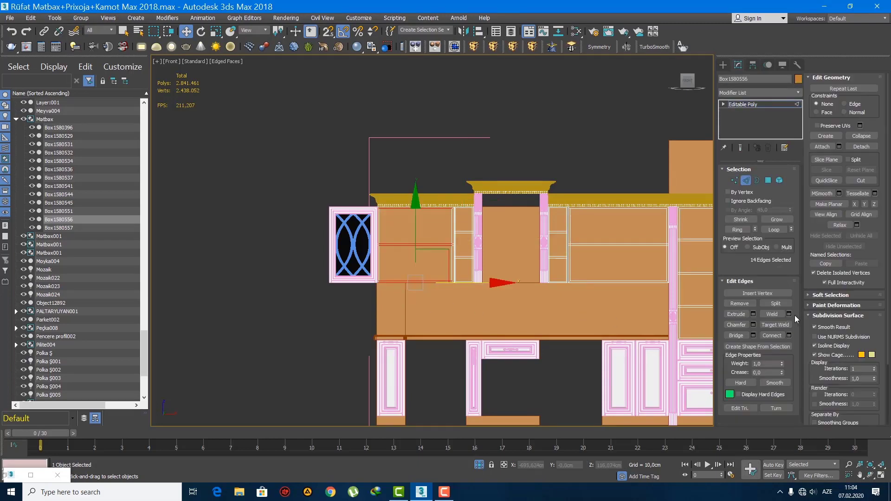
pyautogui.click(789, 336)
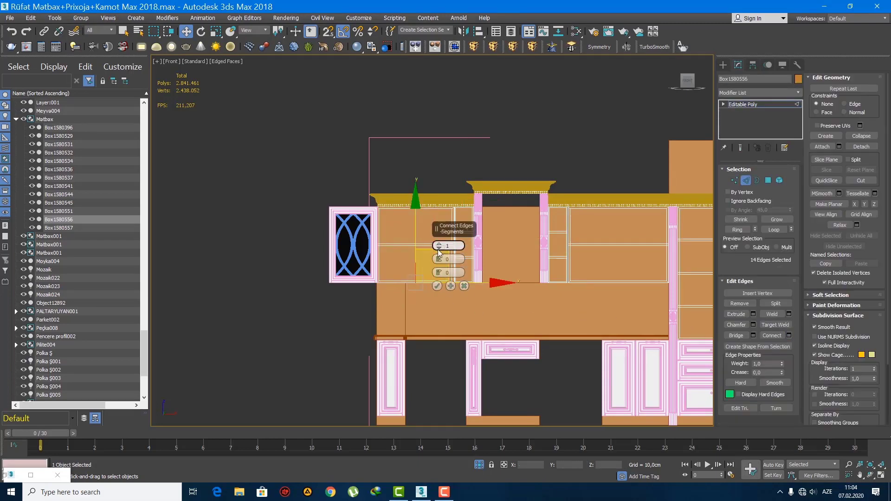
pyautogui.click(437, 286)
# Step: Connect the horizontal edges of the right wall cabinet with 1 segment, then leave edge editing
pyautogui.moveTo(609, 166); pyautogui.dragTo(643, 337)
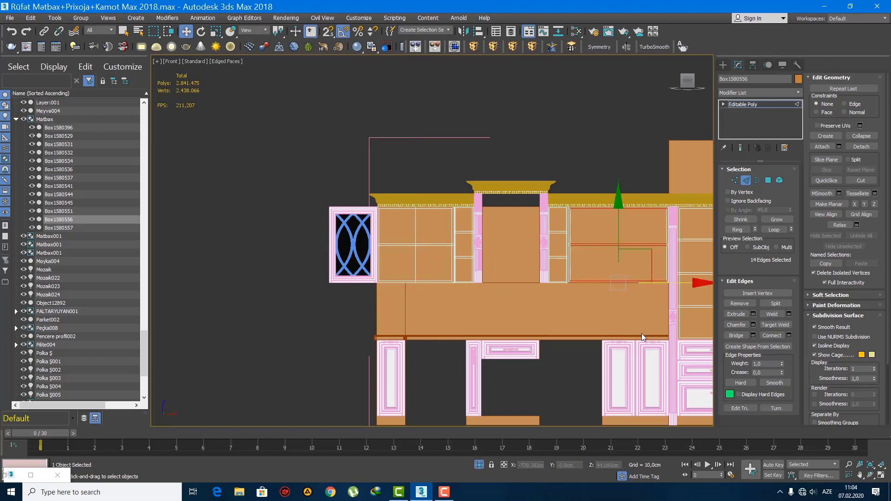
pyautogui.click(789, 336)
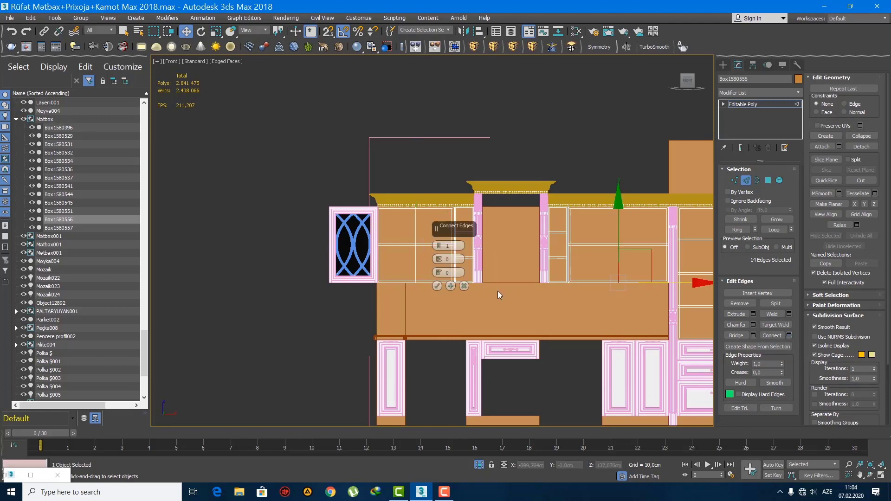
pyautogui.click(437, 286)
pyautogui.click(722, 65)
# Step: Move the lattice glass door along X onto the right wall cabinet, flush with the cabinet's left edge
pyautogui.click(354, 245)
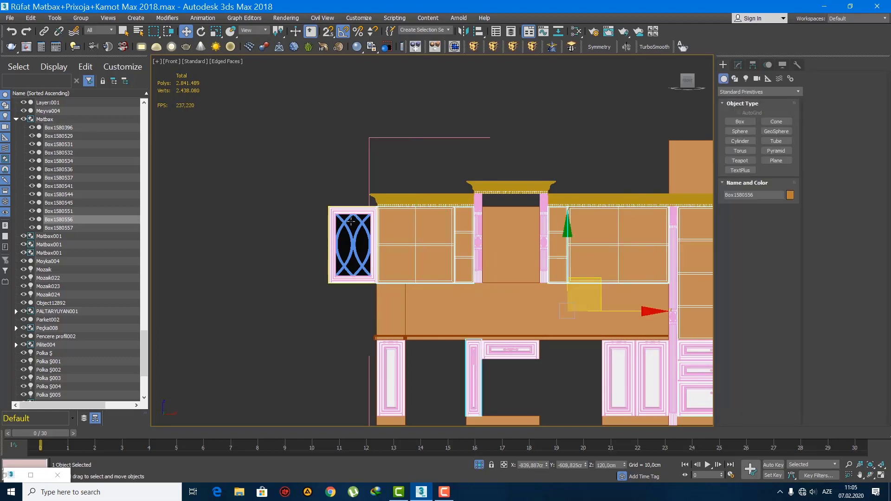
pyautogui.moveTo(407, 245); pyautogui.dragTo(682, 244)
pyautogui.scroll(5, 668, 250)
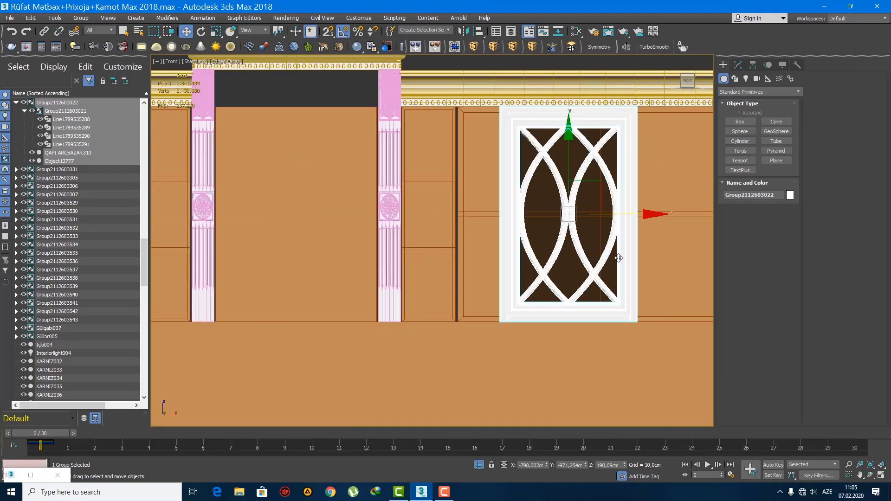
pyautogui.moveTo(514, 223); pyautogui.dragTo(473, 231)
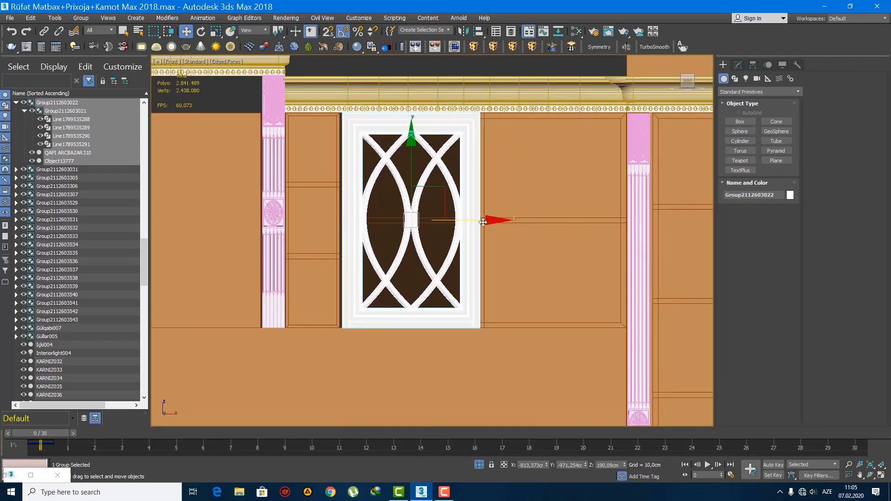
# Step: Apply an FFD 2x2x2 modifier to the glass door and stretch its right side to the cabinet's center line
pyautogui.click(474, 47)
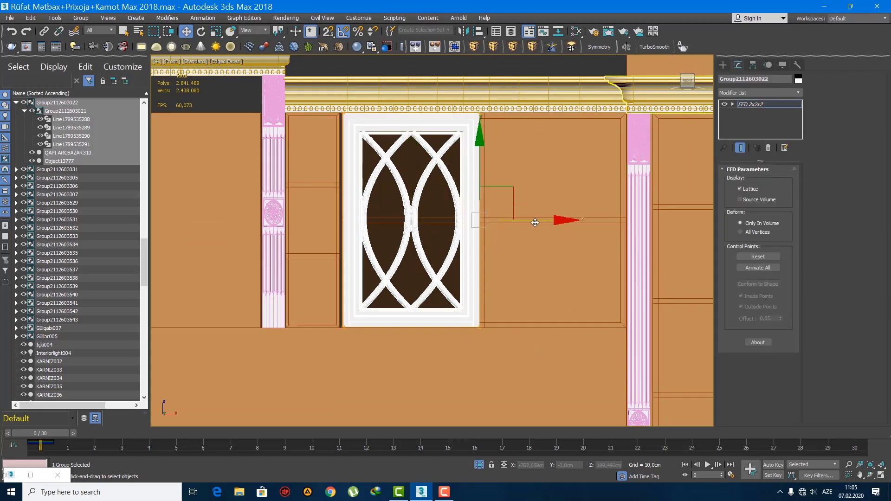
pyautogui.moveTo(535, 223)
pyautogui.mouseDown()
pyautogui.moveTo(495, 218)
pyautogui.moveTo(540, 234)
pyautogui.mouseUp()
pyautogui.click(722, 65)
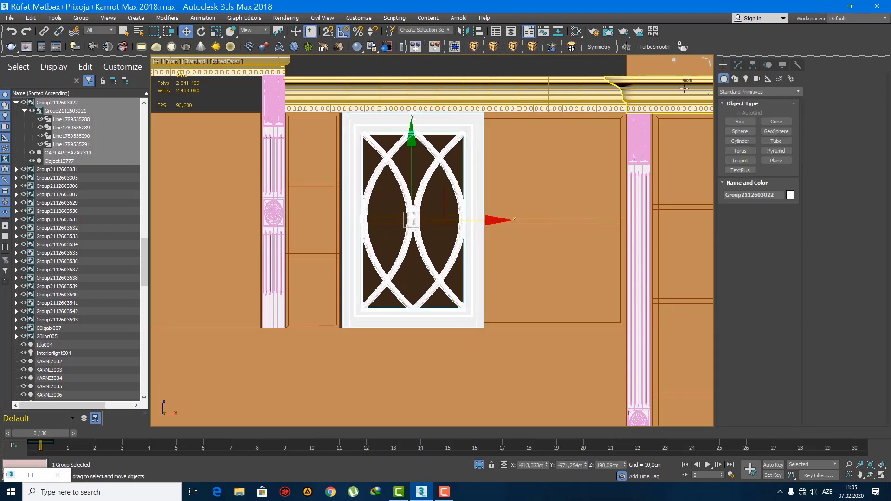
# Step: Copy the fitted glass door along X to cover the right half of the right wall cabinet
pyautogui.moveTo(487, 227); pyautogui.dragTo(626, 226)
pyautogui.click(446, 287)
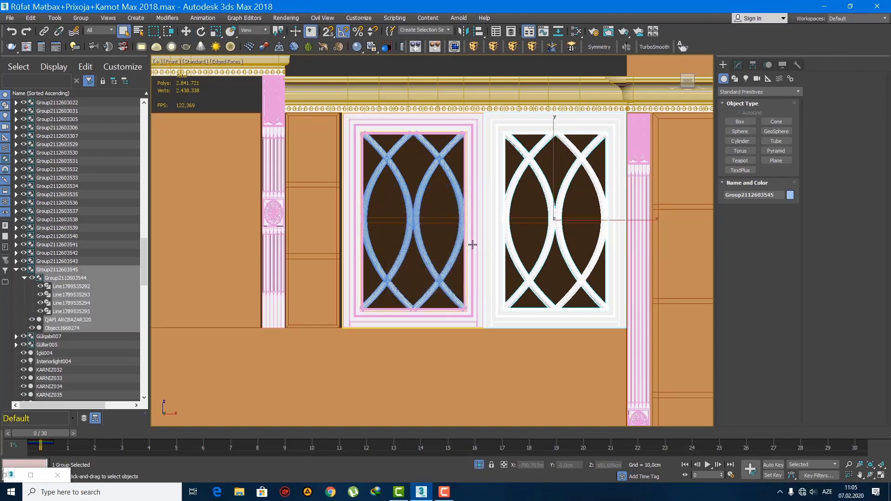
# Step: Select both lattice doors of the right wall cabinet and move them along Y onto the cabinet's front
pyautogui.scroll(-5, 583, 250)
pyautogui.scroll(5, 564, 253)
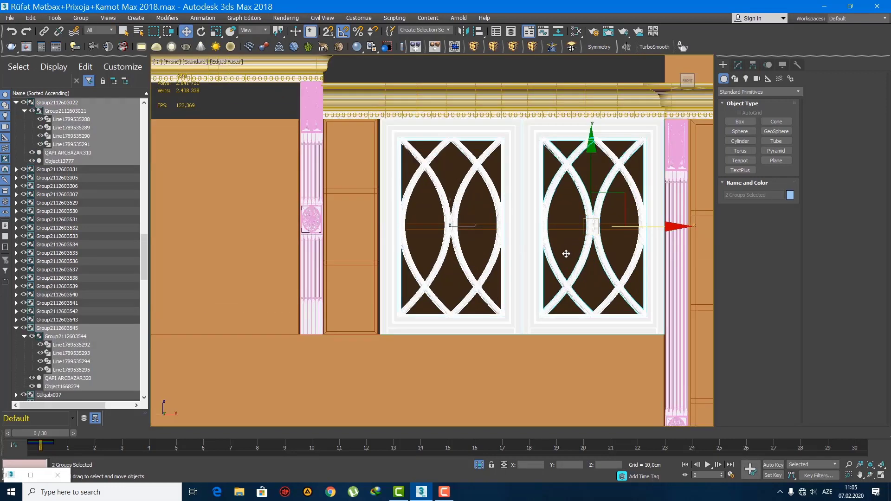
pyautogui.press('p')
pyautogui.press('z')
pyautogui.scroll(-5, 559, 260)
pyautogui.keyDown('alt'); pyautogui.moveTo(559, 256); pyautogui.dragTo(529, 258, button='middle'); pyautogui.keyUp('alt')
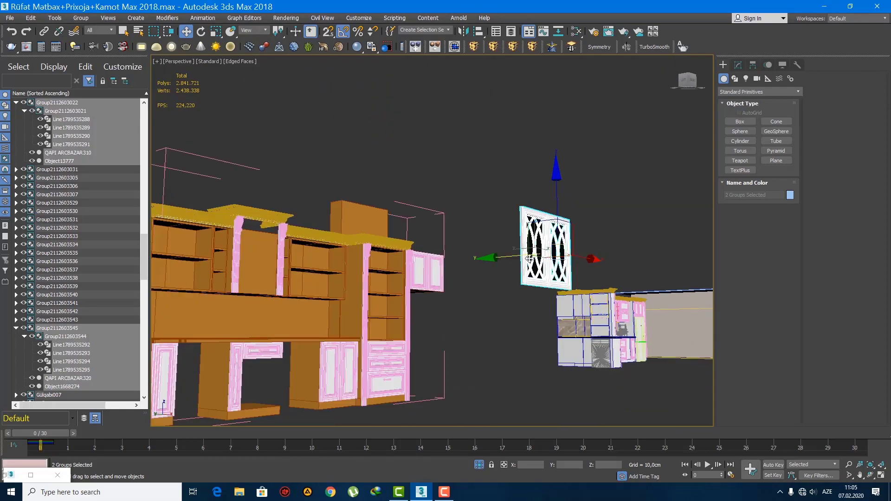
pyautogui.moveTo(521, 259); pyautogui.dragTo(321, 259)
pyautogui.scroll(5, 320, 259)
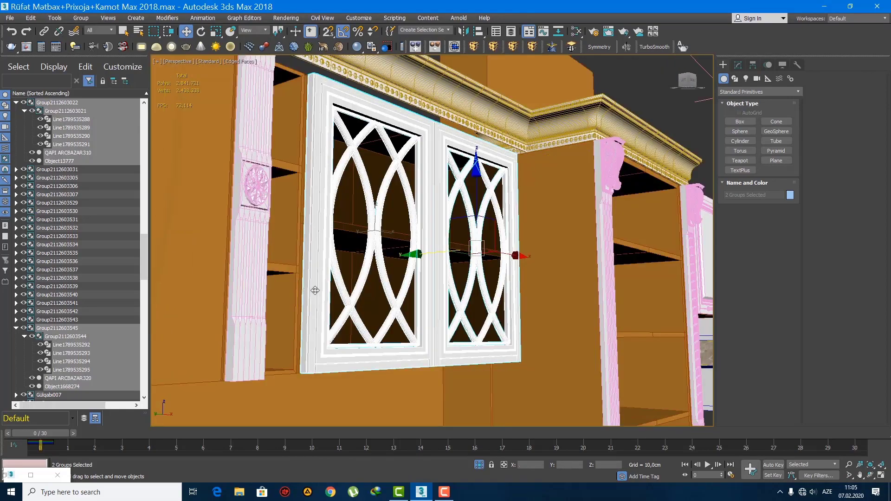
pyautogui.keyDown('alt'); pyautogui.moveTo(320, 259); pyautogui.dragTo(402, 252, button='middle'); pyautogui.keyUp('alt')
pyautogui.scroll(3, 373, 270)
pyautogui.moveTo(414, 302); pyautogui.dragTo(404, 337, button='middle')
pyautogui.moveTo(428, 360); pyautogui.dragTo(427, 365)
# Step: Copy the pair of lattice doors along X onto the left wall cabinet, aligned against its adjoining column
pyautogui.press('f')
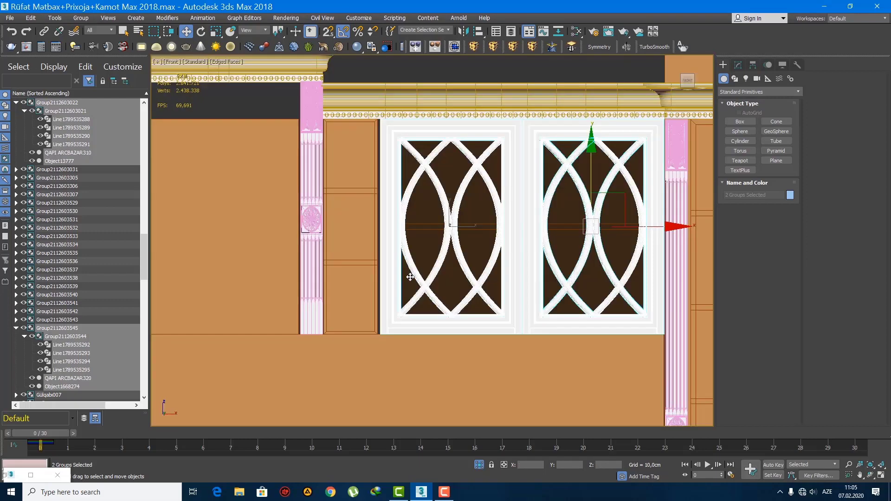
pyautogui.scroll(-5, 603, 241)
pyautogui.keyDown('shift'); pyautogui.moveTo(632, 244); pyautogui.dragTo(413, 244); pyautogui.keyUp('shift')
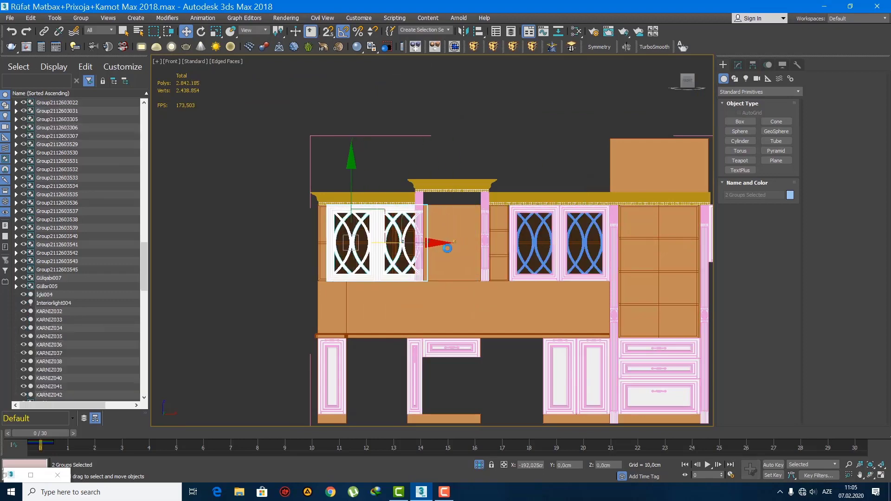
pyautogui.click(468, 286)
pyautogui.scroll(5, 401, 240)
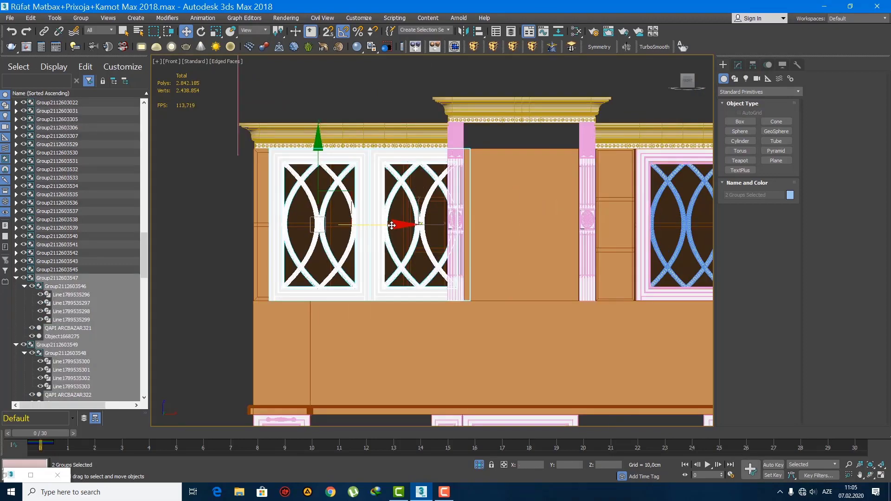
pyautogui.scroll(4, 391, 226)
pyautogui.moveTo(299, 223); pyautogui.dragTo(321, 229)
# Step: Apply an FFD 2x2x2 modifier to the copied doors and pull their left side to the left wall cabinet's outer edge
pyautogui.click(738, 65)
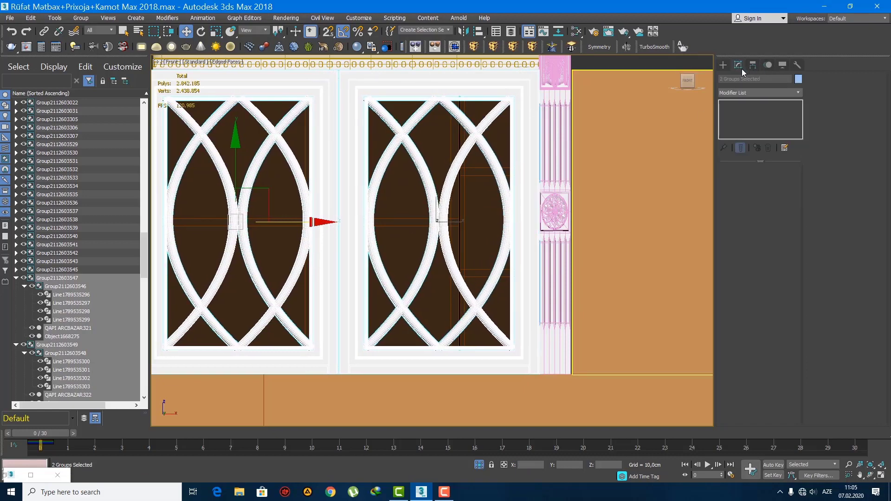
pyautogui.click(474, 46)
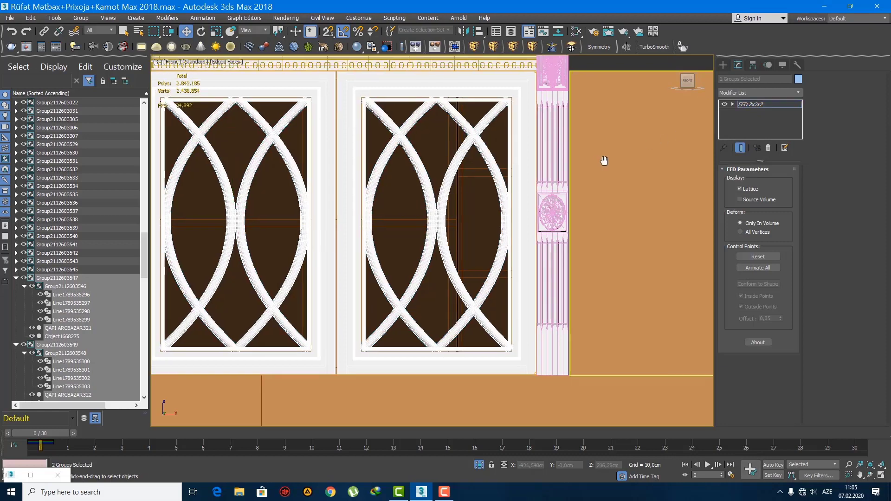
pyautogui.scroll(-5, 601, 163)
pyautogui.scroll(4, 467, 185)
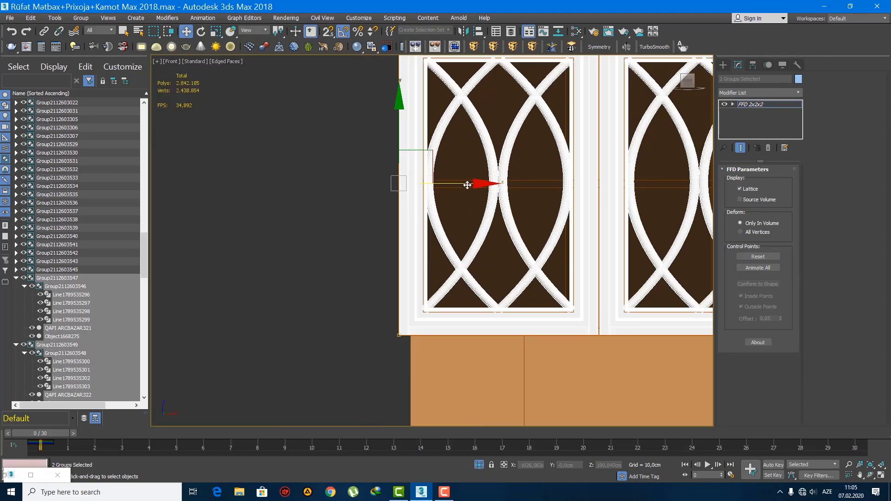
pyautogui.moveTo(467, 184)
pyautogui.mouseDown()
pyautogui.moveTo(499, 193)
pyautogui.moveTo(478, 196)
pyautogui.mouseUp()
pyautogui.scroll(-4, 403, 218)
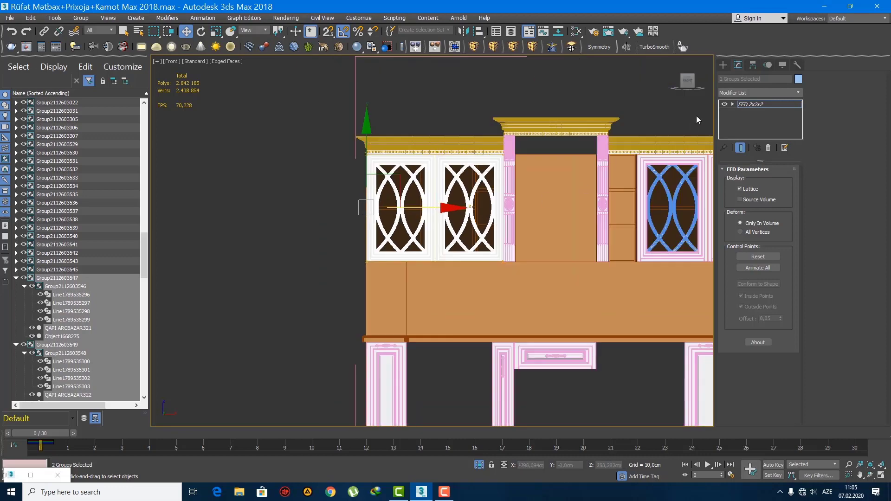
pyautogui.rightClick(750, 104)
pyautogui.click(723, 65)
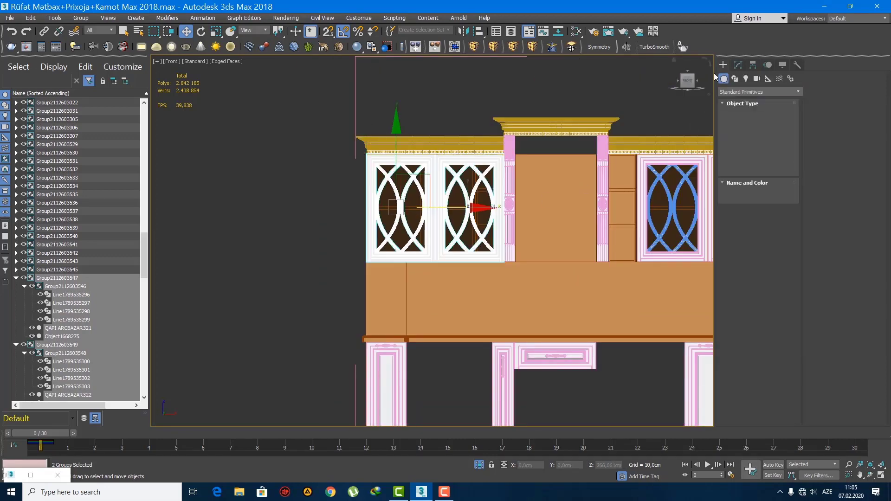
# Step: Copy the left wall cabinet's lattice door pair along X to the tall cabinet
pyautogui.moveTo(440, 210); pyautogui.dragTo(361, 226, button='middle')
pyautogui.scroll(-4, 361, 226)
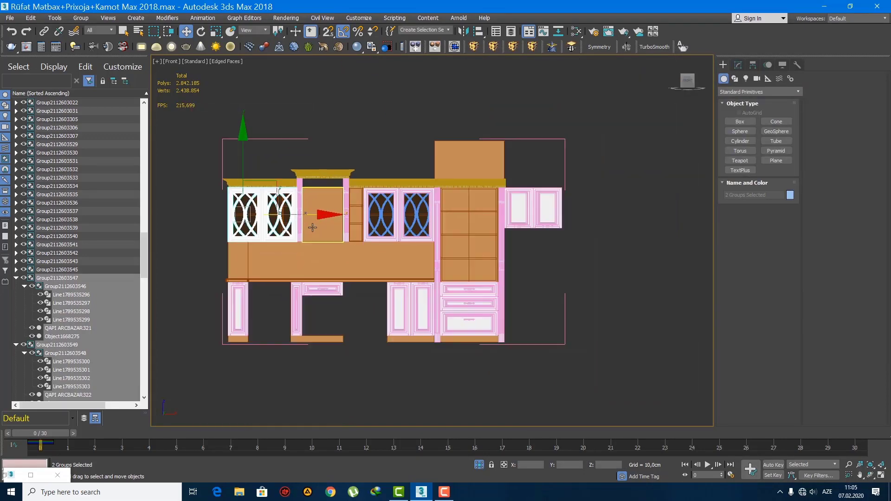
pyautogui.keyDown('shift'); pyautogui.moveTo(311, 215); pyautogui.dragTo(554, 214); pyautogui.keyUp('shift')
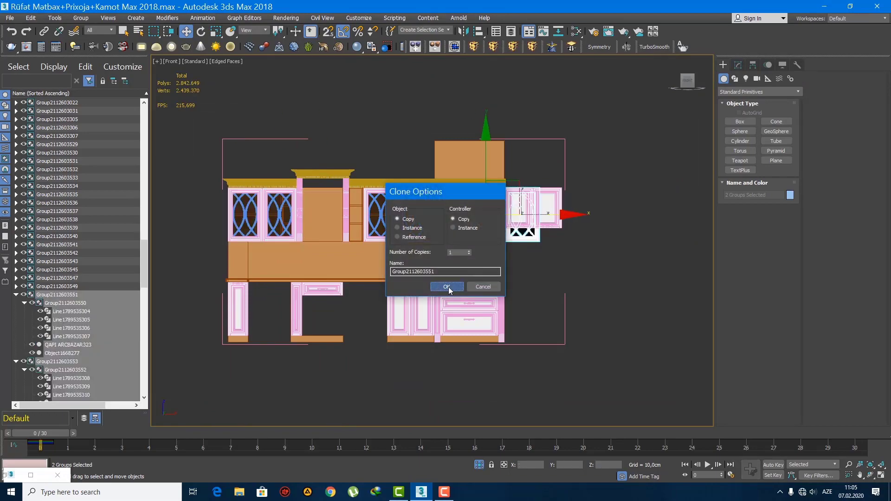
pyautogui.click(449, 288)
pyautogui.scroll(2, 495, 267)
pyautogui.scroll(-4, 474, 274)
# Step: Move the copied door pair forward along Y until it clears the tall cabinet's columns
pyautogui.press('p')
pyautogui.press('z')
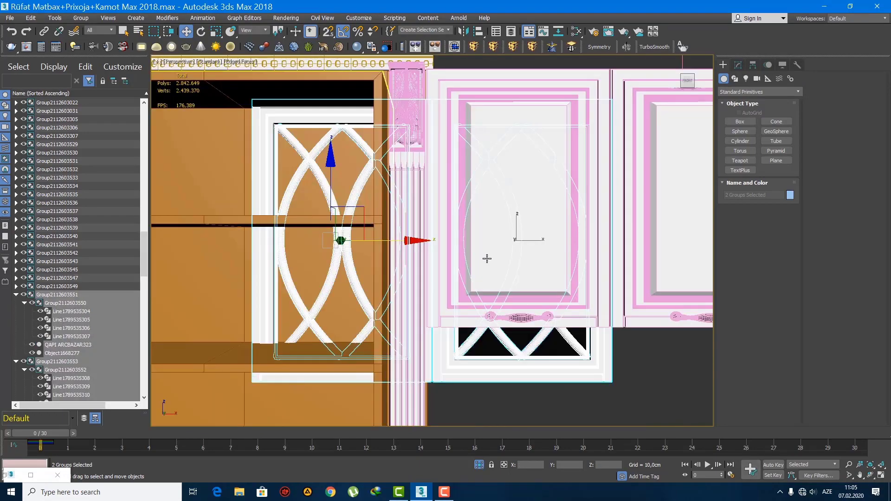
pyautogui.keyDown('alt'); pyautogui.moveTo(487, 259); pyautogui.dragTo(432, 226, button='middle'); pyautogui.keyUp('alt')
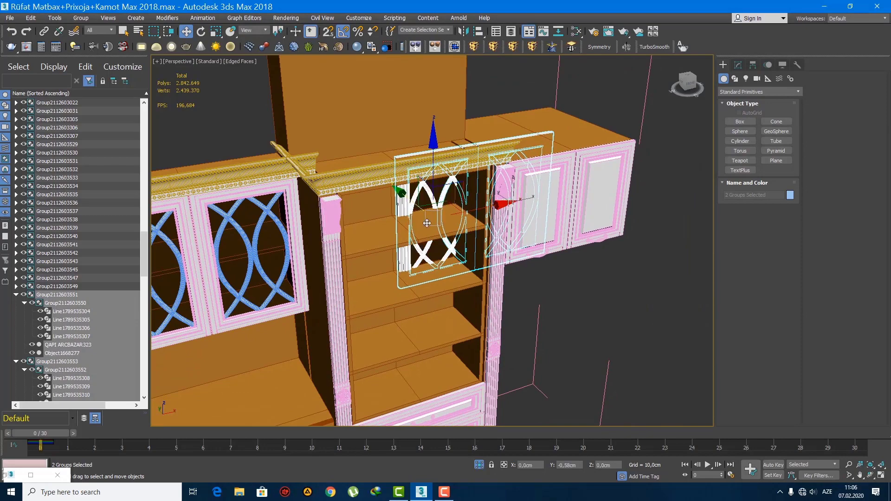
pyautogui.moveTo(427, 223); pyautogui.dragTo(464, 268)
# Step: Move the door pair along X so its left edge meets the tall cabinet's left column
pyautogui.press('f')
pyautogui.press('z')
pyautogui.moveTo(478, 255); pyautogui.dragTo(603, 255, button='middle')
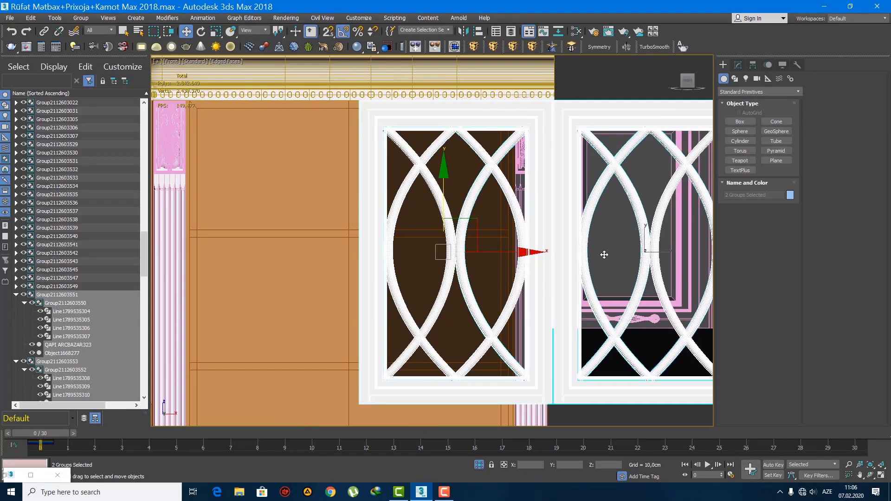
pyautogui.moveTo(508, 253); pyautogui.dragTo(336, 271)
pyautogui.scroll(2, 325, 274)
pyautogui.moveTo(325, 274); pyautogui.dragTo(433, 253, button='middle')
pyautogui.scroll(-2, 418, 273)
pyautogui.scroll(-4, 434, 254)
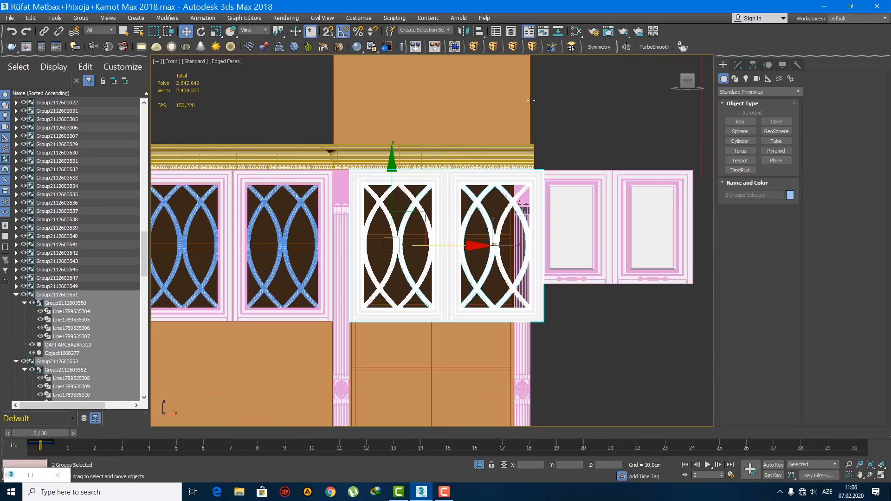
# Step: Apply an FFD 2x2x2 modifier to the tall cabinet's doors and pull their right side to the right column
pyautogui.click(739, 65)
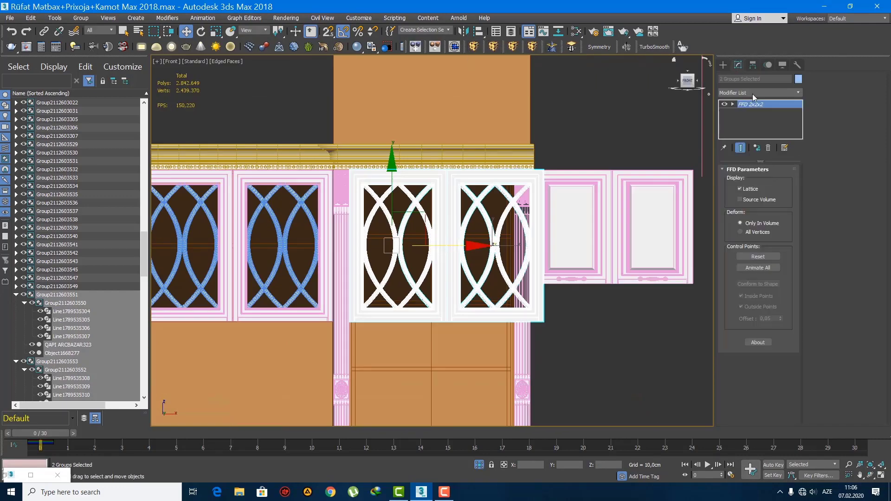
pyautogui.press('1')
pyautogui.moveTo(587, 349); pyautogui.dragTo(525, 164)
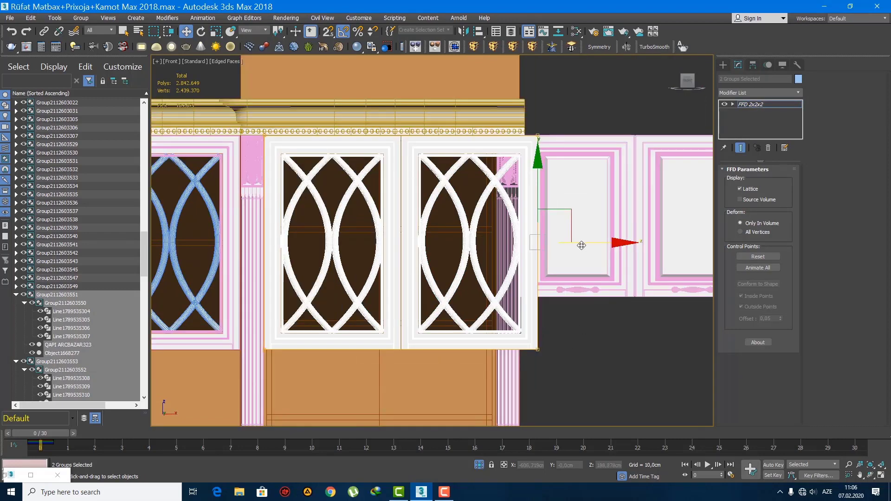
pyautogui.scroll(5, 581, 242)
pyautogui.scroll(2, 499, 241)
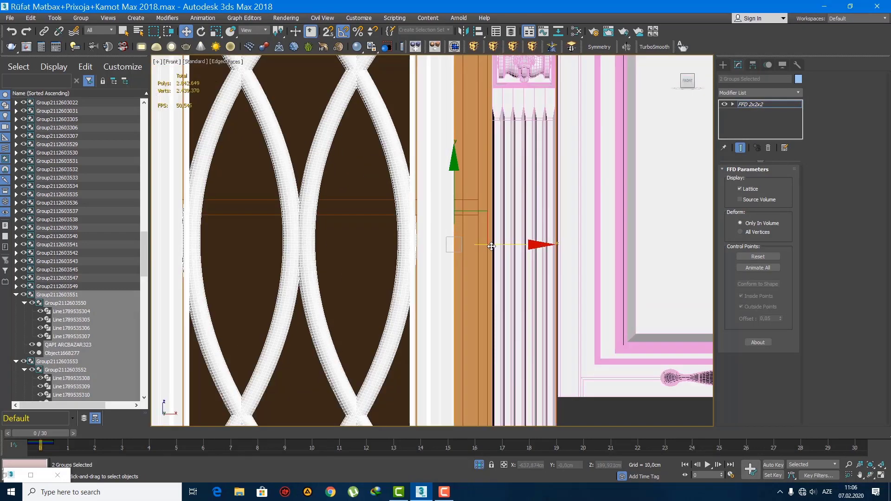
pyautogui.moveTo(526, 253); pyautogui.dragTo(530, 253)
# Step: Stretch the bottom FFD control points of the tall cabinet's doors down to the top drawer front
pyautogui.scroll(-6, 521, 265)
pyautogui.moveTo(508, 285); pyautogui.dragTo(517, 155, button='middle')
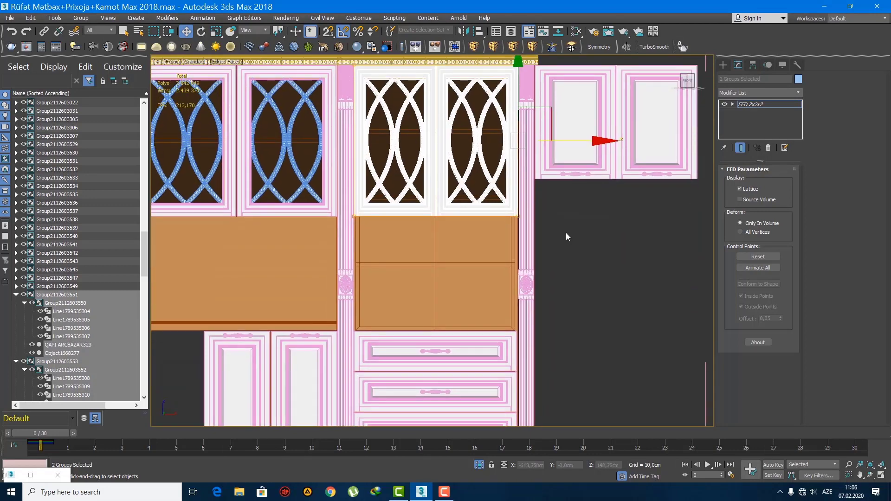
pyautogui.moveTo(437, 176); pyautogui.dragTo(437, 291)
pyautogui.moveTo(423, 312); pyautogui.dragTo(417, 277, button='middle')
pyautogui.scroll(3, 419, 279)
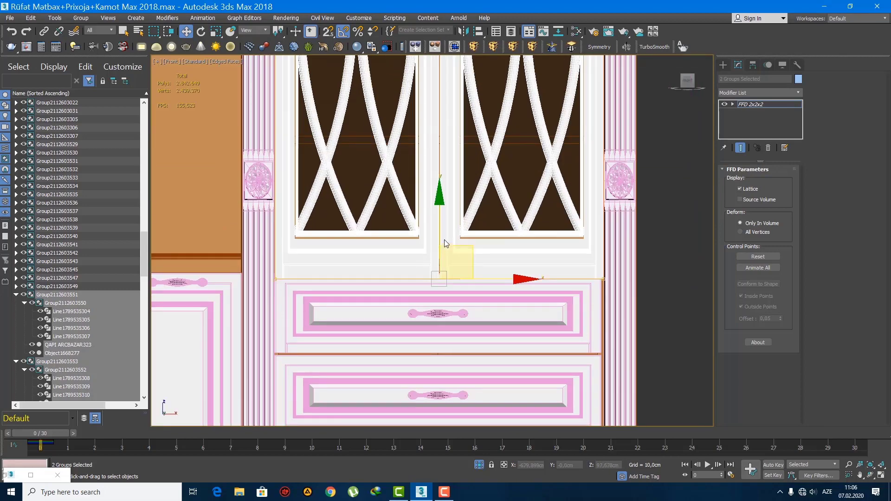
pyautogui.moveTo(441, 222); pyautogui.dragTo(446, 214)
pyautogui.press('q')
pyautogui.scroll(-6, 462, 215)
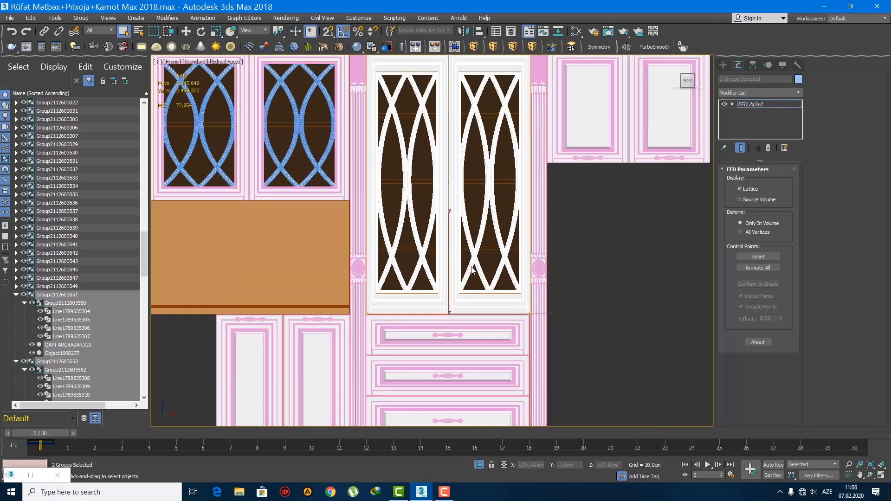
# Step: Move the stretched lattice doors back along Y onto the tall cabinet's front, between its columns, then deselect them
pyautogui.press('p')
pyautogui.press('z')
pyautogui.keyDown('alt'); pyautogui.moveTo(475, 274); pyautogui.dragTo(702, 122, button='middle'); pyautogui.keyUp('alt')
pyautogui.scroll(-4, 539, 267)
pyautogui.click(722, 65)
pyautogui.scroll(8, 419, 274)
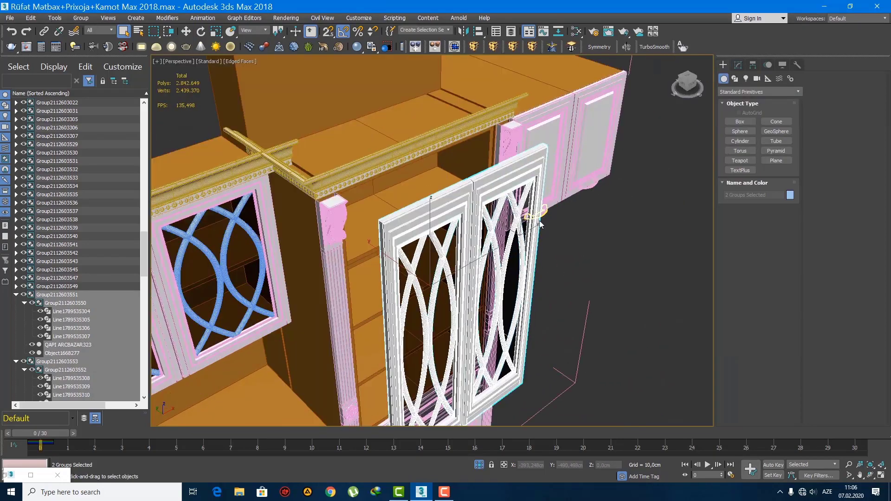
pyautogui.press('w')
pyautogui.moveTo(428, 255); pyautogui.dragTo(382, 226)
pyautogui.keyDown('alt'); pyautogui.moveTo(381, 226); pyautogui.dragTo(341, 197, button='middle'); pyautogui.keyUp('alt')
pyautogui.moveTo(342, 197); pyautogui.dragTo(438, 229, button='middle')
pyautogui.scroll(-5, 438, 229)
pyautogui.click(546, 277)
pyautogui.keyDown('alt'); pyautogui.moveTo(546, 277); pyautogui.dragTo(482, 204, button='middle'); pyautogui.keyUp('alt')
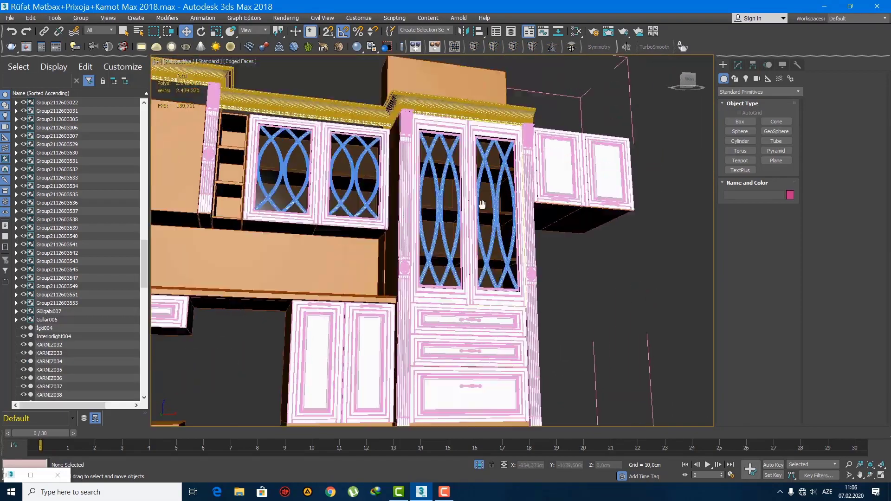
# Step: Move the tall cabinet's cornice forward along Y by about 1.5 cm
pyautogui.scroll(8, 483, 204)
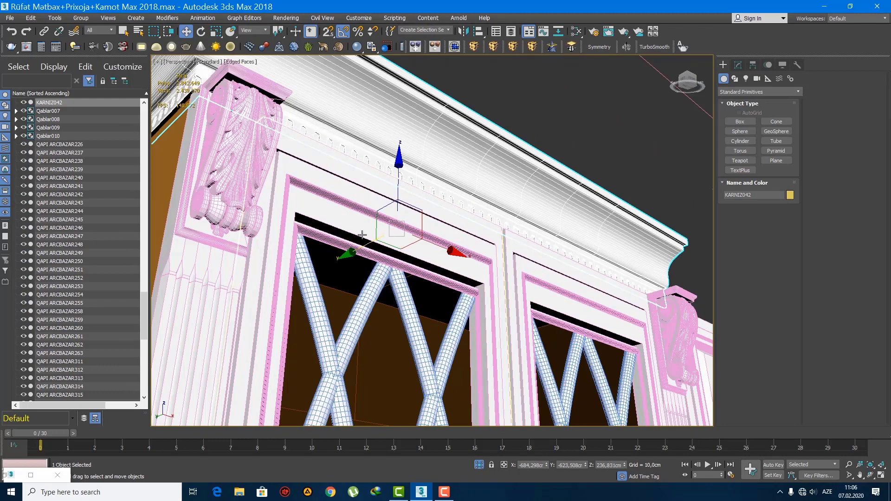
pyautogui.moveTo(363, 246); pyautogui.dragTo(368, 247)
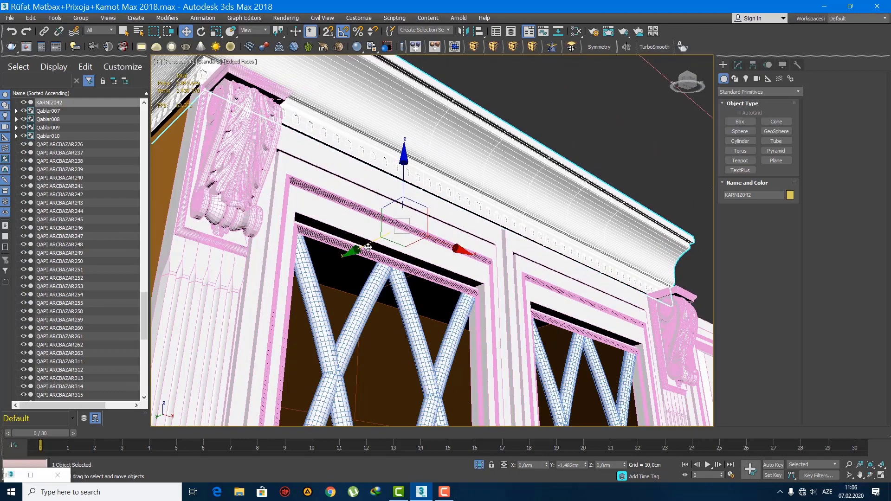
pyautogui.scroll(-5, 367, 247)
pyautogui.keyDown('alt'); pyautogui.moveTo(368, 248); pyautogui.dragTo(463, 218, button='middle'); pyautogui.keyUp('alt')
# Step: Select the cornices above both wall cabinets and move them together along Y to line up with the lattice doors, then deselect
pyautogui.scroll(-2, 378, 273)
pyautogui.scroll(3, 462, 218)
pyautogui.moveTo(376, 190); pyautogui.dragTo(471, 258, button='middle')
pyautogui.click(437, 228)
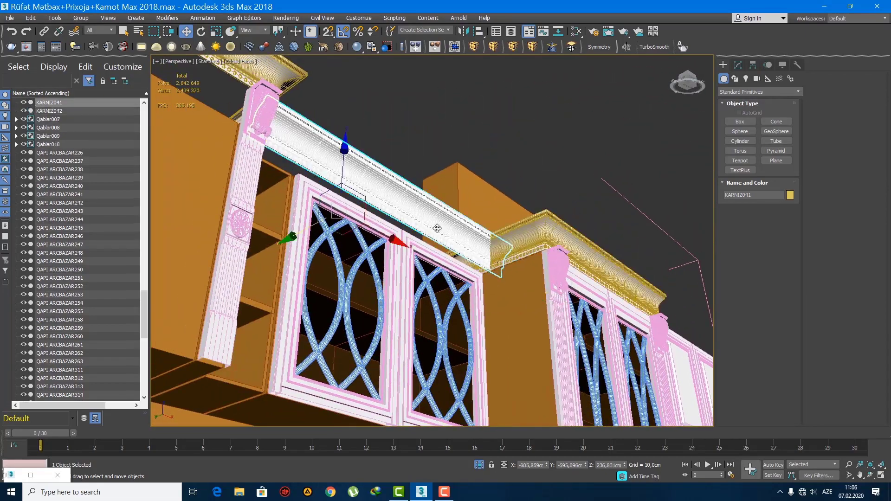
pyautogui.scroll(-3, 416, 229)
pyautogui.moveTo(416, 229); pyautogui.dragTo(503, 259, button='middle')
pyautogui.scroll(-3, 503, 258)
pyautogui.keyDown('ctrl'); pyautogui.click(392, 209); pyautogui.keyUp('ctrl')
pyautogui.scroll(6, 393, 209)
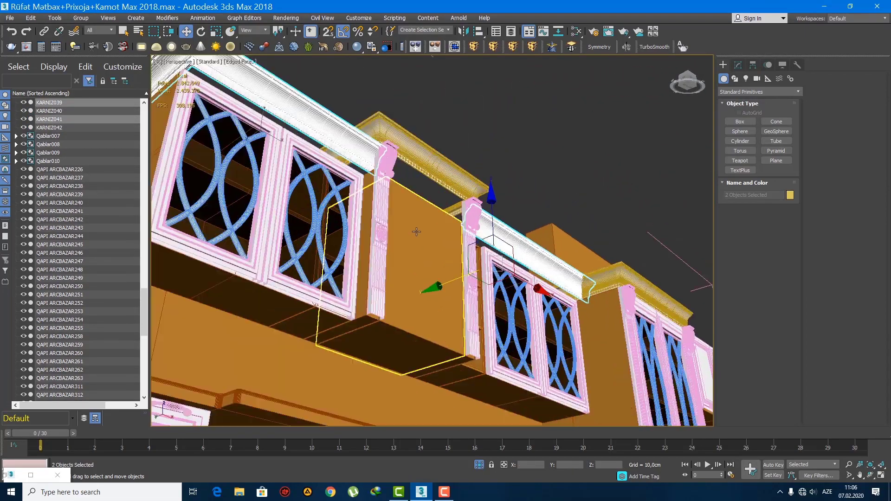
pyautogui.moveTo(486, 287); pyautogui.dragTo(454, 275)
pyautogui.scroll(5, 481, 290)
pyautogui.scroll(-7, 454, 275)
pyautogui.keyDown('alt'); pyautogui.moveTo(454, 275); pyautogui.dragTo(420, 297, button='middle'); pyautogui.keyUp('alt')
pyautogui.press('q')
pyautogui.click(510, 253)
pyautogui.moveTo(516, 270); pyautogui.dragTo(487, 259, button='middle')
pyautogui.scroll(4, 486, 258)
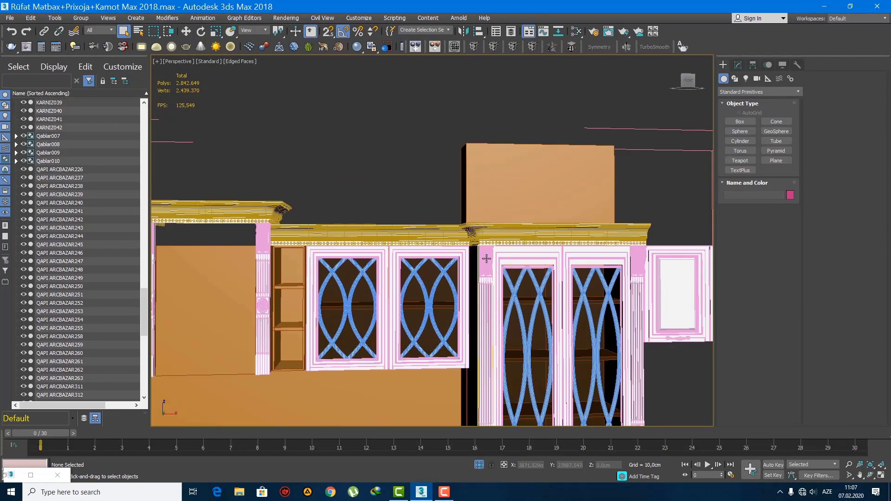
# Step: Select the tall cabinet's cornice and apply a Symmetry modifier to it in the front view
pyautogui.scroll(-5, 486, 259)
pyautogui.click(505, 205)
pyautogui.scroll(-2, 458, 217)
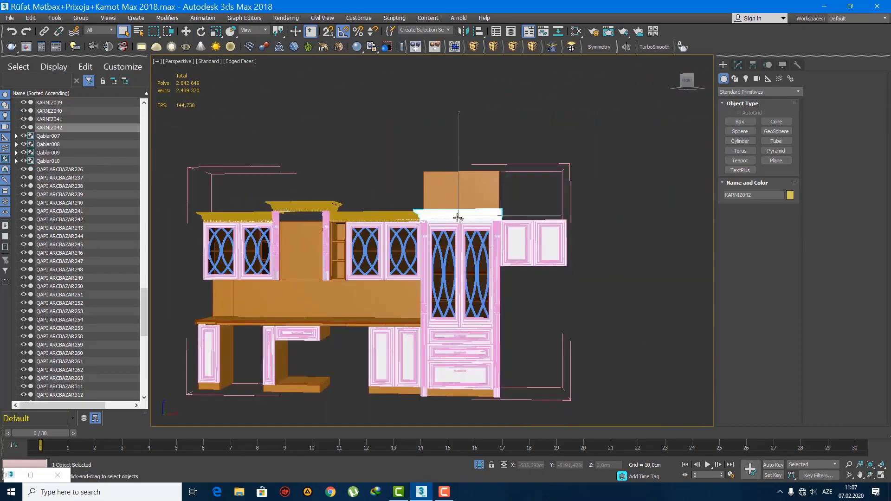
pyautogui.press('f')
pyautogui.press('z')
pyautogui.scroll(-3, 433, 223)
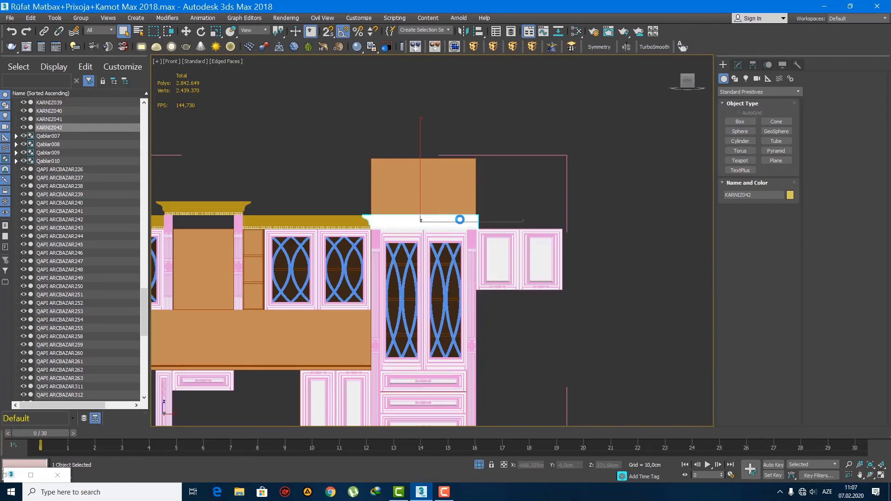
pyautogui.click(598, 47)
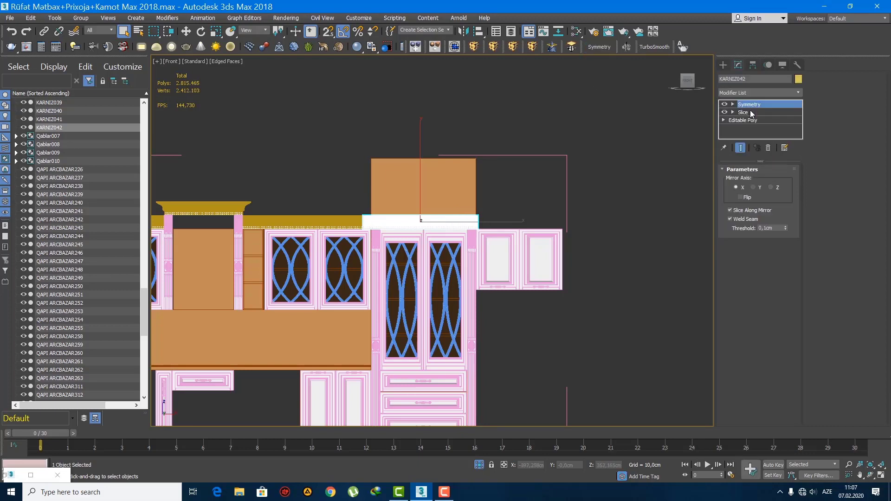
# Step: Set the Symmetry to axis X with Flip and move its mirror about 46 cm along X, extending the cornice over the right wall cabinet
pyautogui.press('w')
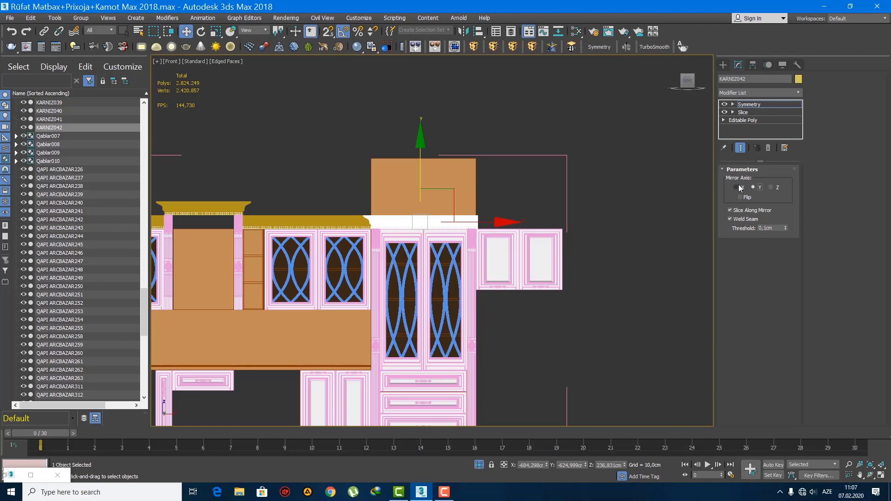
pyautogui.scroll(4, 458, 235)
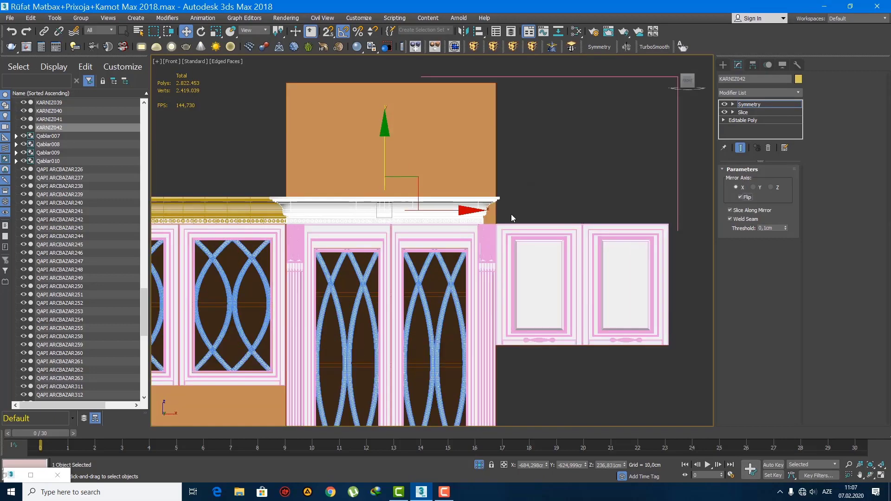
pyautogui.moveTo(498, 212); pyautogui.dragTo(543, 212)
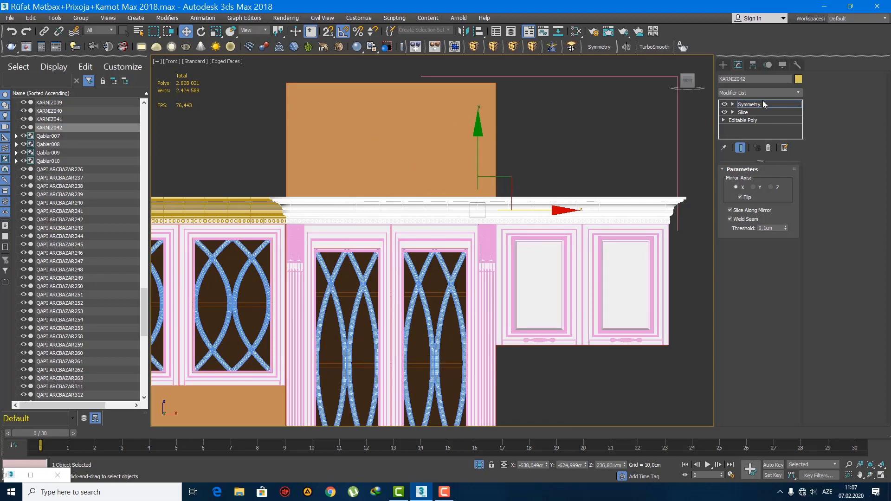
pyautogui.click(725, 66)
pyautogui.press('q')
pyautogui.scroll(-6, 487, 256)
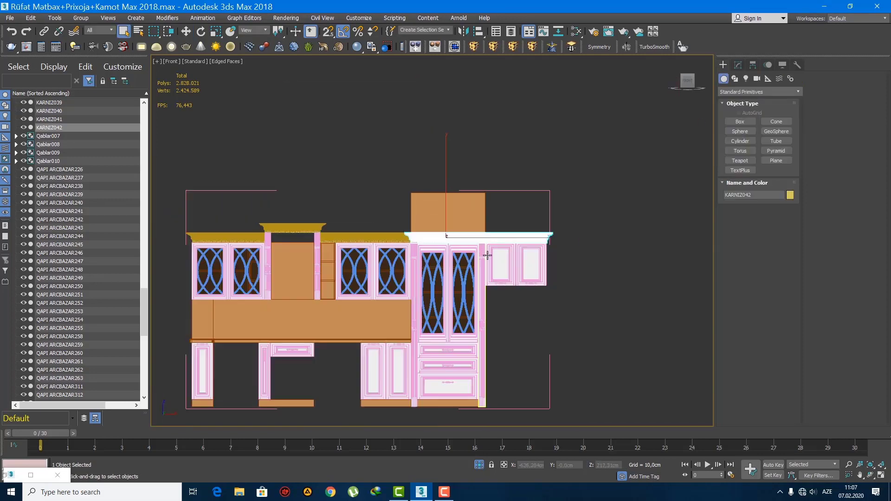
# Step: Examine the extended cornice and the whole cabinet run in perspective without edged faces, and deselect the cornice
pyautogui.press('p')
pyautogui.press('F3')
pyautogui.press('z')
pyautogui.press('F3')
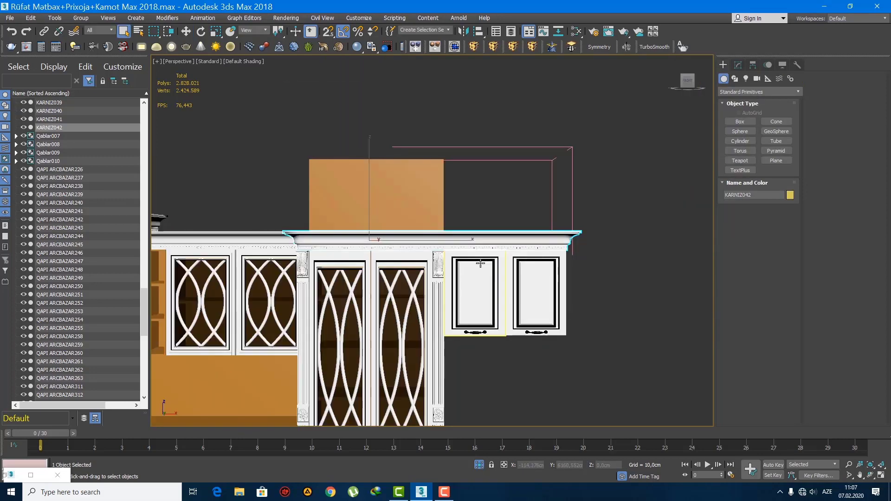
pyautogui.keyDown('alt'); pyautogui.moveTo(436, 274); pyautogui.dragTo(525, 282, button='middle'); pyautogui.keyUp('alt')
pyautogui.scroll(-6, 524, 282)
pyautogui.click(523, 285)
pyautogui.scroll(8, 522, 288)
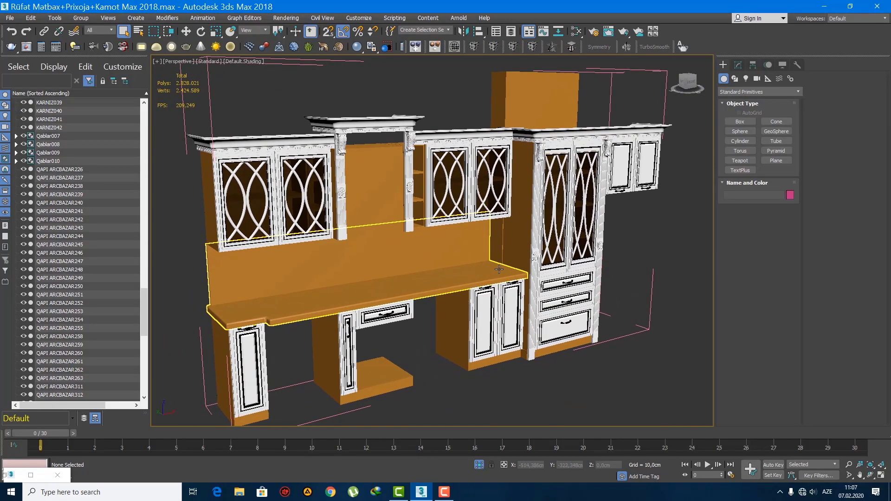
# Step: Select the brown box between the two central columns and convert it to an Editable Poly
pyautogui.click(368, 201)
pyautogui.scroll(5, 367, 204)
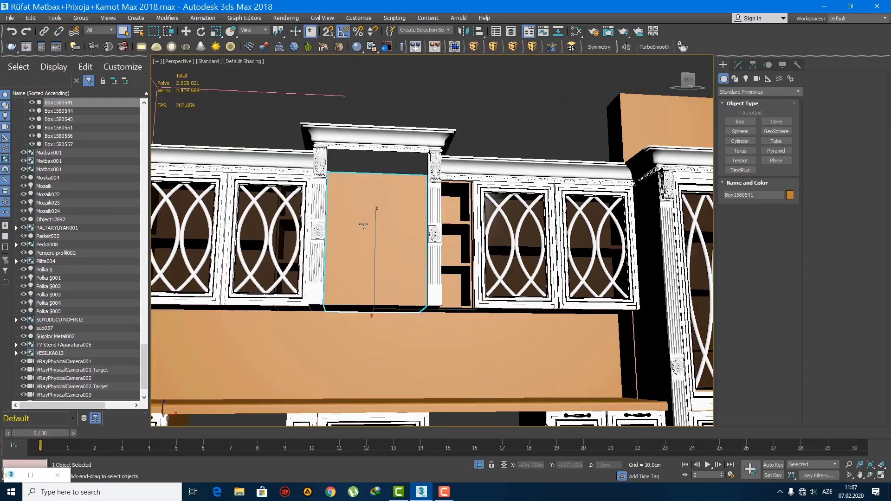
pyautogui.scroll(-4, 364, 224)
pyautogui.moveTo(364, 225); pyautogui.dragTo(418, 274, button='middle')
pyautogui.press('1')
pyautogui.rightClick(735, 101)
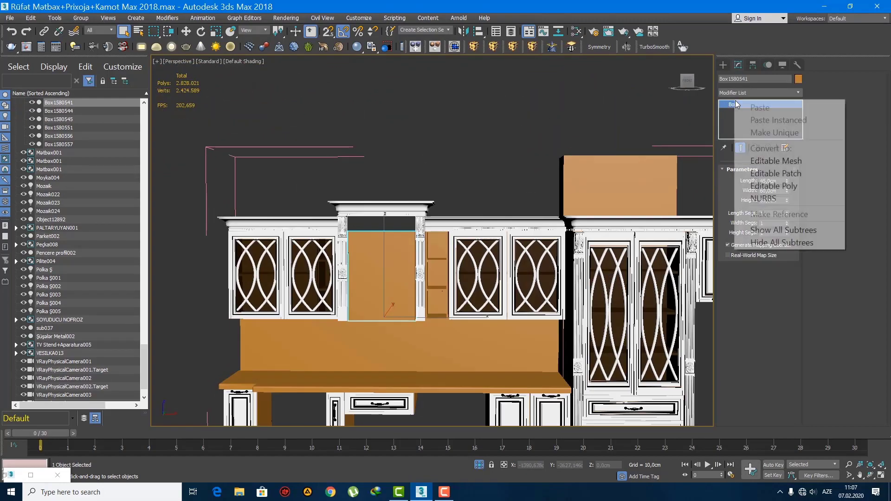
pyautogui.click(788, 188)
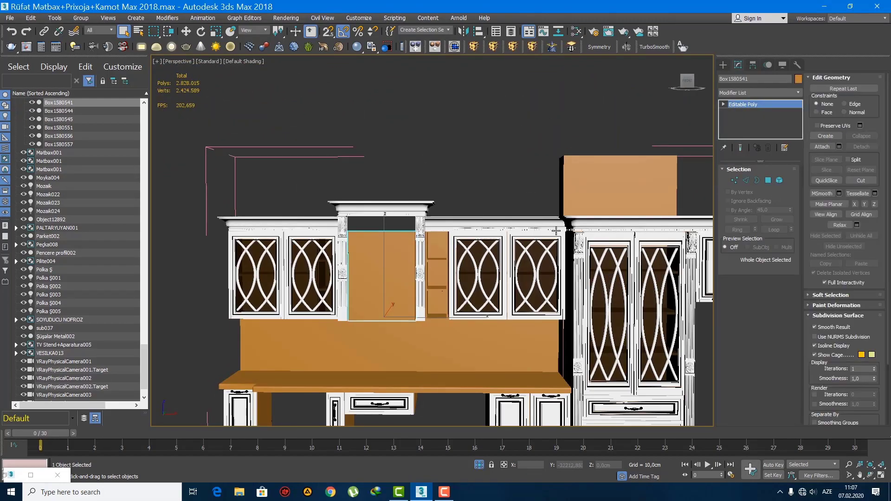
# Step: Raise the central box's four top vertices along Z by about 15 cm up to the underside of its cornice
pyautogui.press('1')
pyautogui.press('w')
pyautogui.scroll(6, 381, 237)
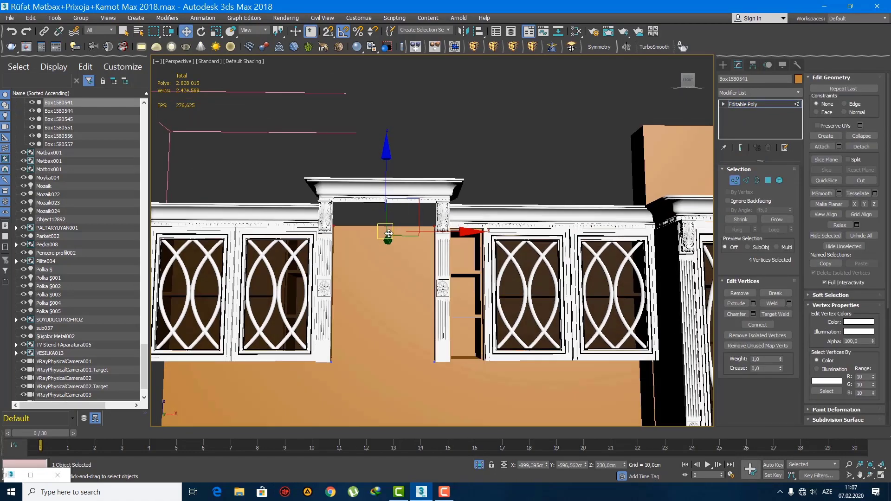
pyautogui.keyDown('alt'); pyautogui.moveTo(381, 237); pyautogui.dragTo(361, 229, button='middle'); pyautogui.keyUp('alt')
pyautogui.moveTo(361, 230); pyautogui.dragTo(368, 269, button='middle')
pyautogui.scroll(2, 380, 267)
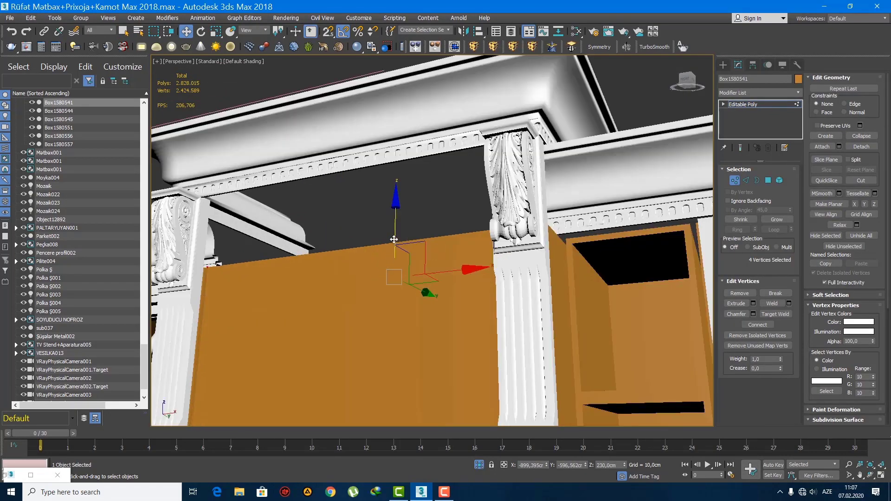
pyautogui.moveTo(393, 240); pyautogui.dragTo(396, 173)
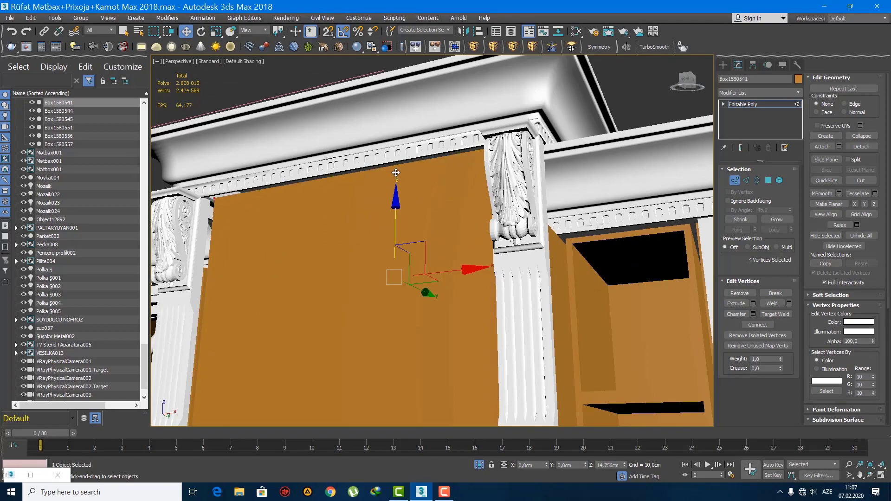
pyautogui.keyDown('alt'); pyautogui.moveTo(396, 171); pyautogui.dragTo(429, 250, button='middle'); pyautogui.keyUp('alt')
pyautogui.scroll(-4, 398, 255)
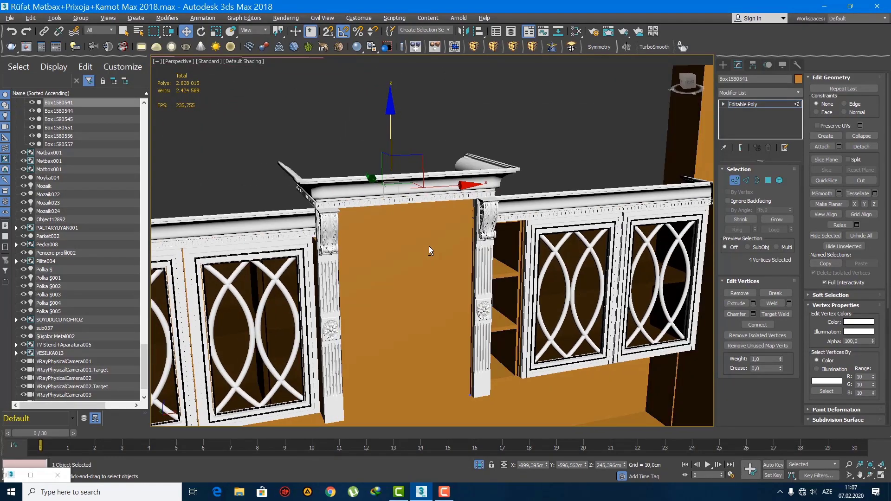
pyautogui.click(723, 65)
pyautogui.press('q')
pyautogui.scroll(-5, 415, 258)
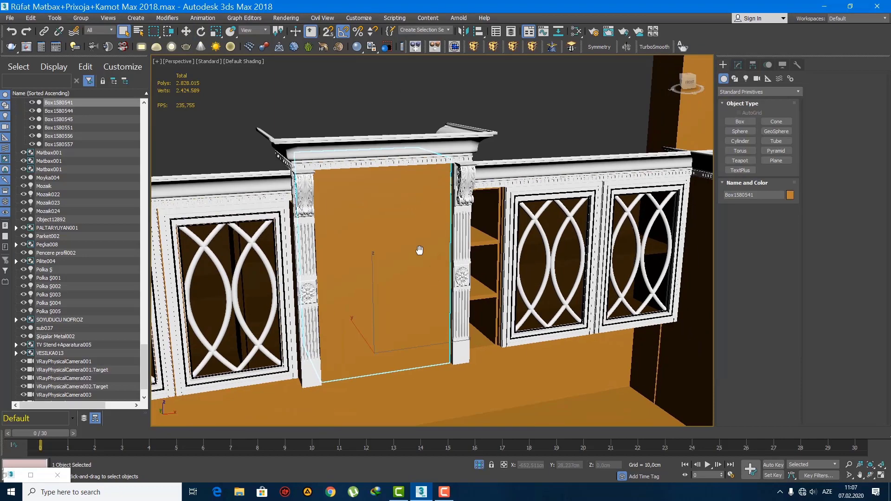
# Step: Clone the left solid-panel door of the right wall cabinet along X toward the central cabinet
pyautogui.scroll(3, 414, 265)
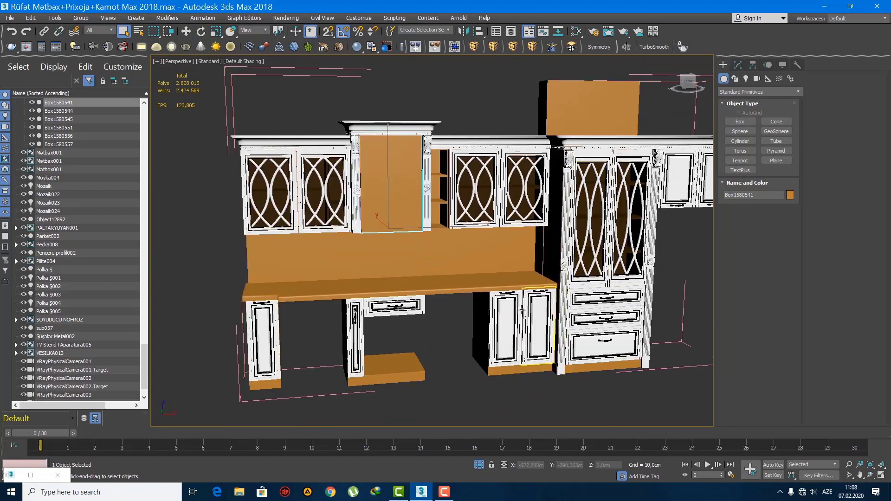
pyautogui.click(671, 186)
pyautogui.scroll(3, 671, 187)
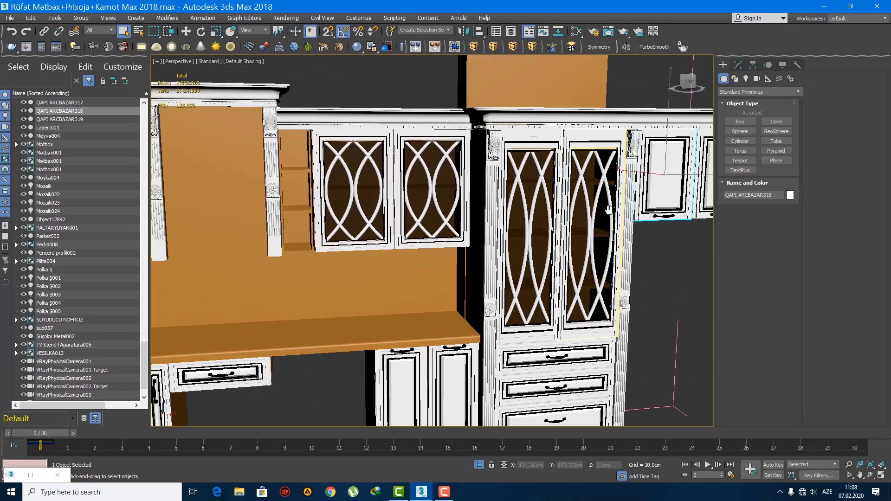
pyautogui.keyDown('ctrl'); pyautogui.click(622, 222); pyautogui.keyUp('ctrl')
pyautogui.scroll(-5, 626, 234)
pyautogui.press('w')
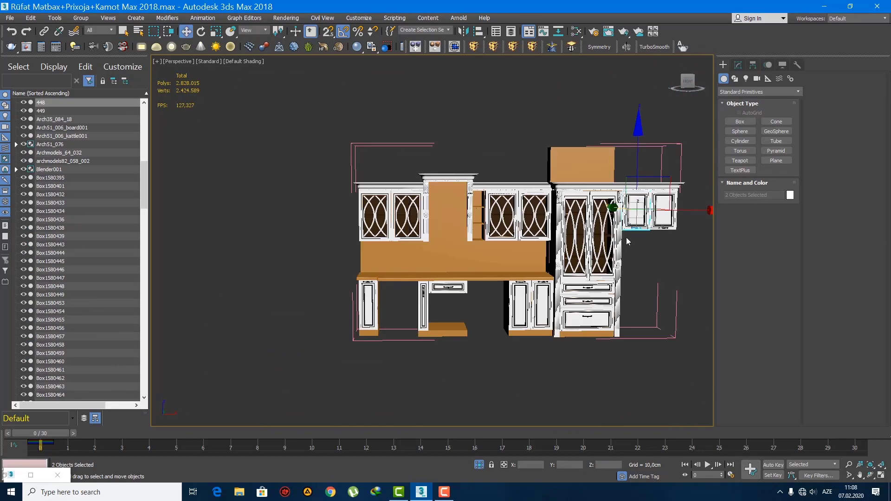
pyautogui.scroll(3, 627, 228)
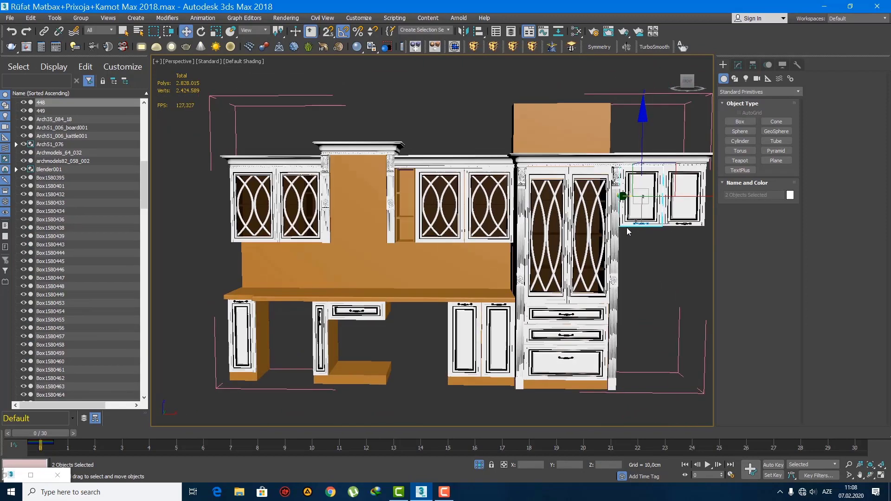
pyautogui.click(638, 182)
pyautogui.keyDown('shift'); pyautogui.moveTo(695, 198); pyautogui.dragTo(461, 199); pyautogui.keyUp('shift')
pyautogui.click(447, 287)
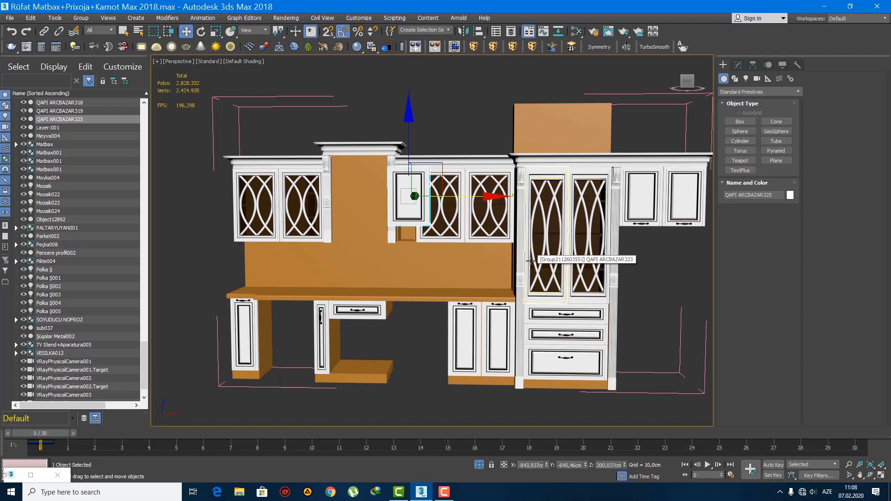
# Step: Move the cloned door along X into the central cabinet, aligning its left edge with the left column in the front view
pyautogui.moveTo(451, 193); pyautogui.dragTo(406, 210)
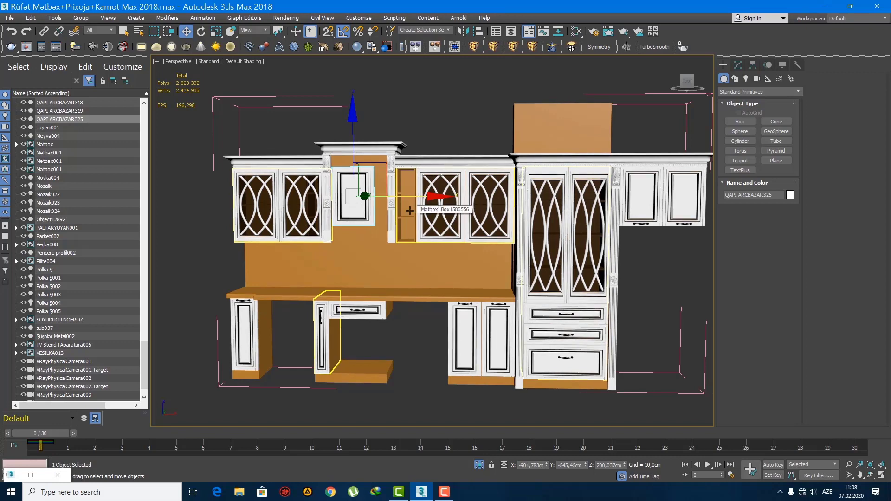
pyautogui.scroll(3, 411, 224)
pyautogui.moveTo(386, 212); pyautogui.dragTo(389, 242, button='middle')
pyautogui.press('f')
pyautogui.press('z')
pyautogui.scroll(-2, 390, 241)
pyautogui.moveTo(468, 248); pyautogui.dragTo(449, 249)
pyautogui.scroll(-4, 381, 252)
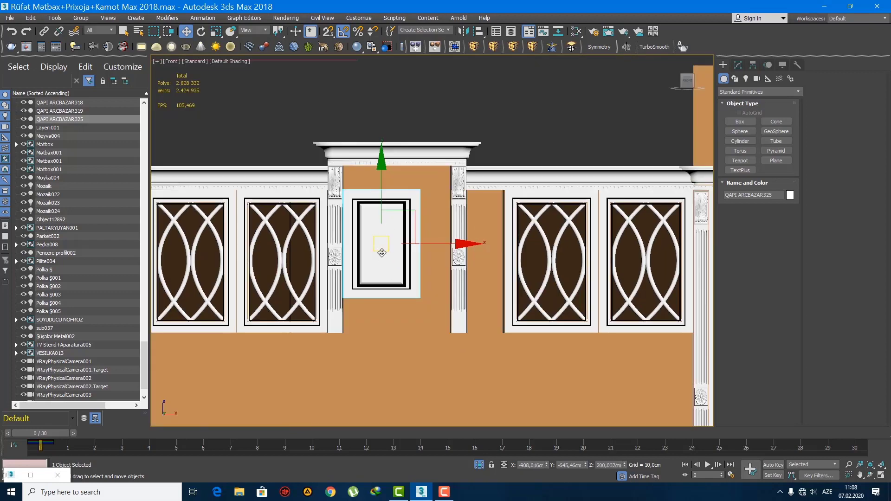
# Step: Move the cloned door's top vertices up by about 13 cm to meet the central cornice
pyautogui.press('1')
pyautogui.moveTo(326, 171); pyautogui.dragTo(454, 229)
pyautogui.scroll(4, 378, 200)
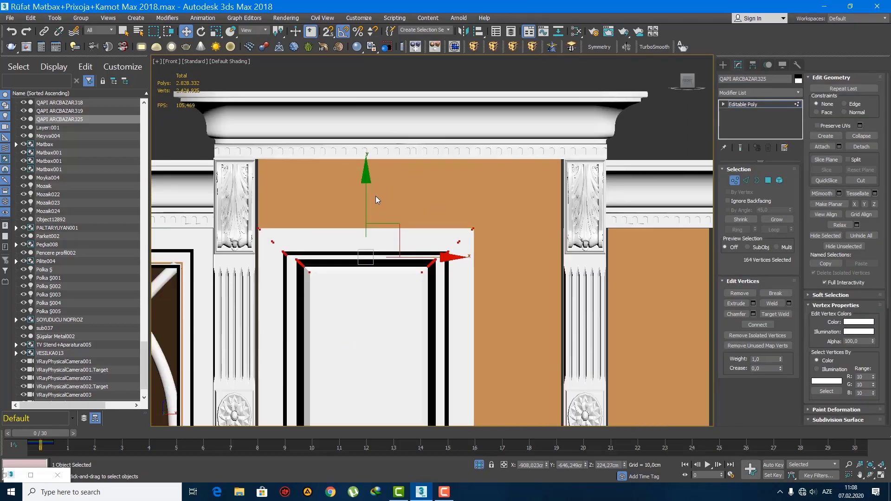
pyautogui.moveTo(367, 202); pyautogui.dragTo(367, 134)
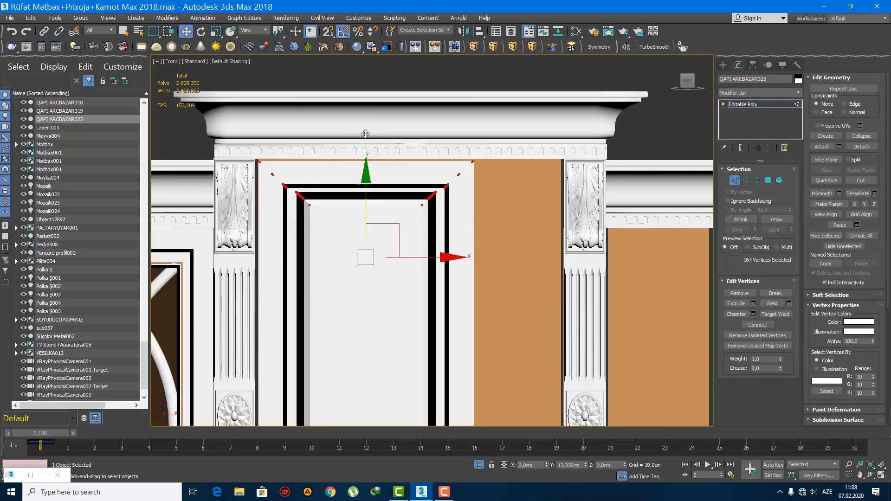
pyautogui.scroll(-4, 438, 200)
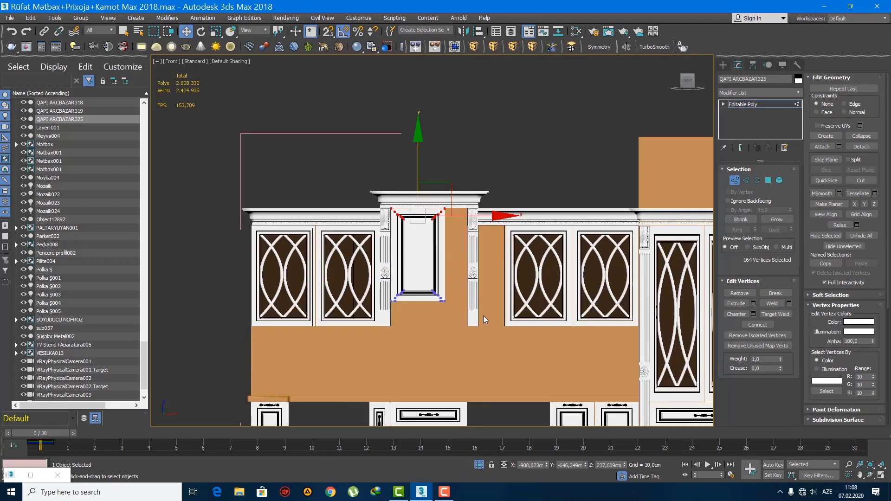
# Step: Stretch the right-side vertices of the central door along X to the right column
pyautogui.keyDown('ctrl'); pyautogui.moveTo(421, 168); pyautogui.dragTo(421, 168); pyautogui.keyUp('ctrl')
pyautogui.scroll(5, 460, 281)
pyautogui.moveTo(469, 221); pyautogui.dragTo(530, 221)
pyautogui.moveTo(507, 249); pyautogui.dragTo(469, 199, button='middle')
# Step: Lower the central door's bottom vertices by about 11 cm toward the lower ends of the columns
pyautogui.scroll(-4, 469, 198)
pyautogui.moveTo(515, 296); pyautogui.dragTo(290, 223)
pyautogui.scroll(4, 384, 232)
pyautogui.moveTo(444, 187); pyautogui.dragTo(447, 218)
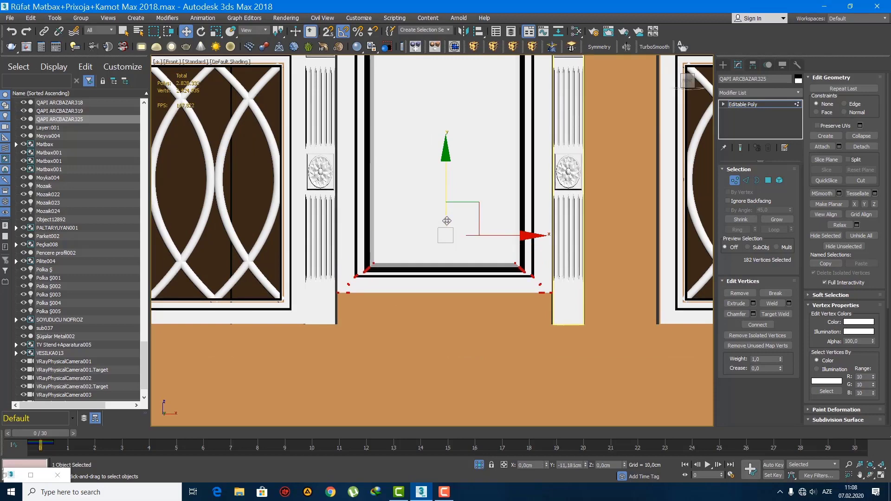
pyautogui.scroll(-4, 447, 218)
pyautogui.scroll(2, 409, 232)
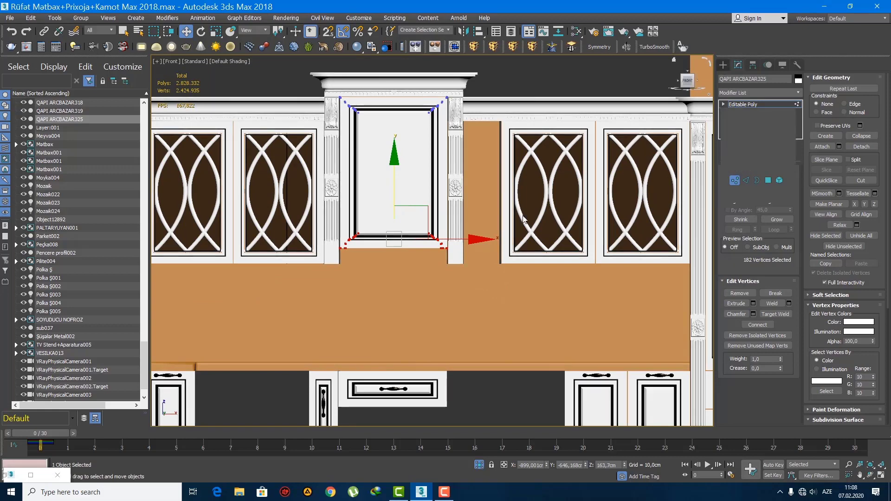
# Step: Raise the bottom four vertices of the brown box behind the central door and set their absolute Z to 160 cm
pyautogui.click(384, 259)
pyautogui.scroll(3, 395, 265)
pyautogui.press('1')
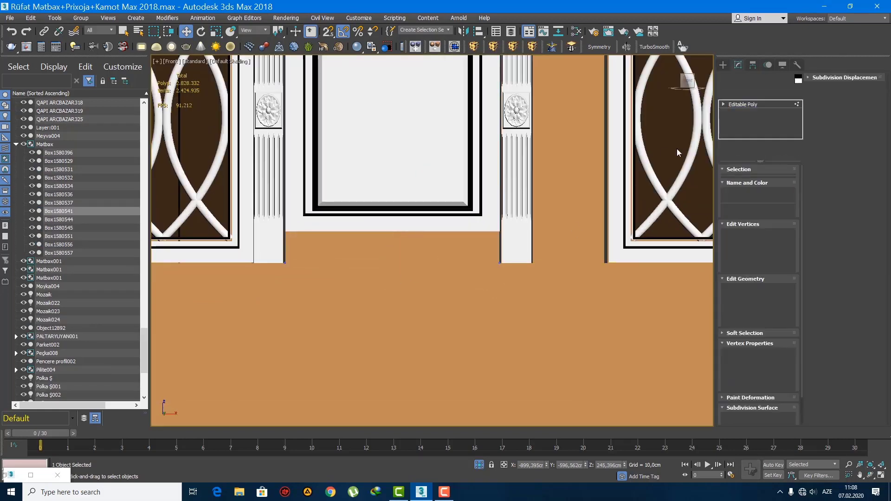
pyautogui.moveTo(393, 211); pyautogui.dragTo(389, 167)
pyautogui.rightClick(187, 34)
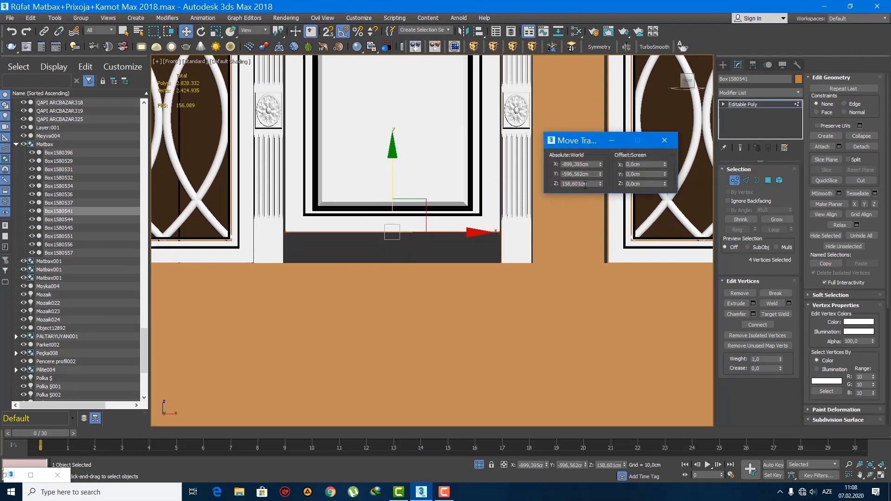
pyautogui.write('1')
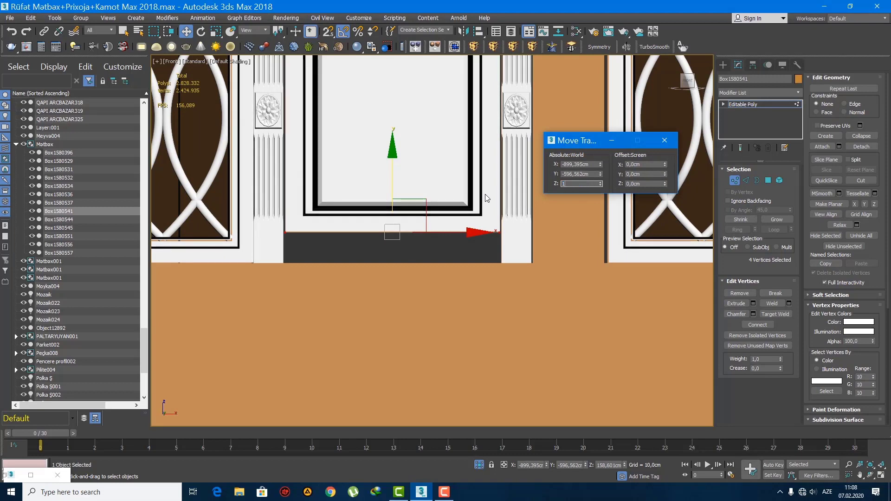
pyautogui.write('60')
pyautogui.press('Return')
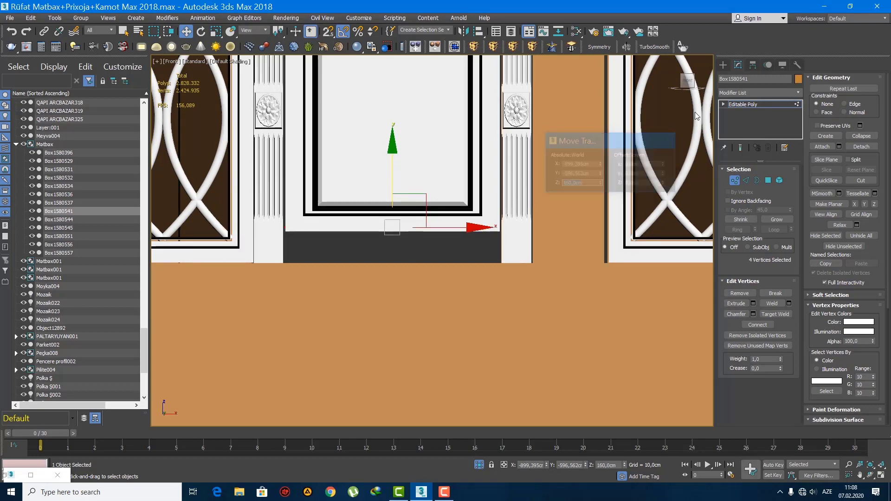
# Step: Reselect the central door and raise its bottom vertices by about 1.3 cm to match the shortened box
pyautogui.click(726, 64)
pyautogui.click(358, 191)
pyautogui.moveTo(356, 198); pyautogui.dragTo(356, 230, button='middle')
pyautogui.scroll(-4, 356, 231)
pyautogui.press('1')
pyautogui.scroll(4, 361, 232)
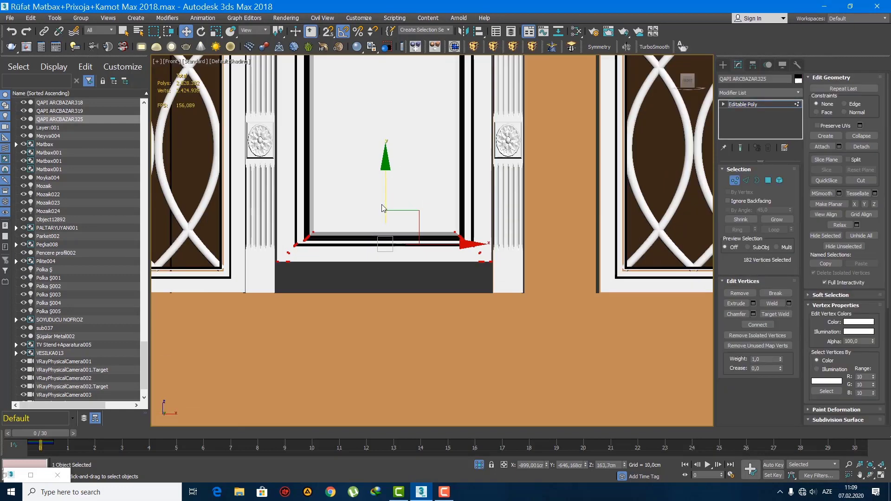
pyautogui.moveTo(383, 208)
pyautogui.mouseDown()
pyautogui.moveTo(388, 185)
pyautogui.moveTo(386, 196)
pyautogui.mouseUp()
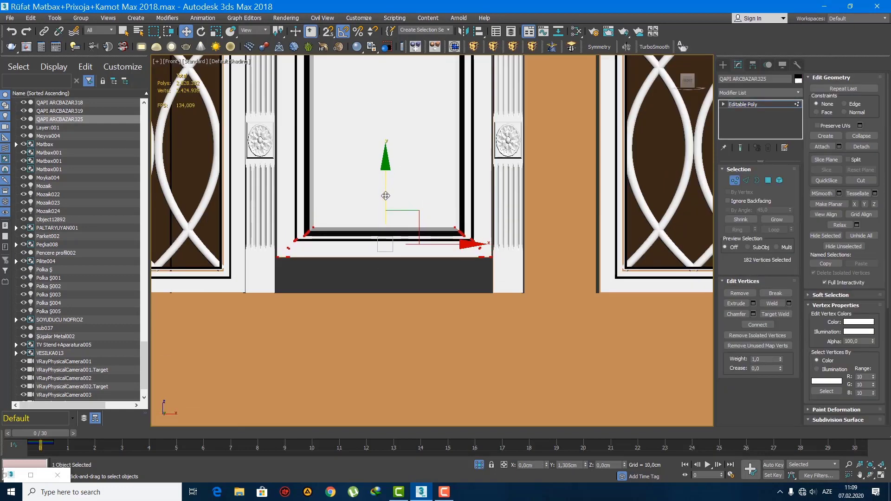
# Step: Leave vertex editing and push the whole central door back along Y toward the front of its cabinet box
pyautogui.scroll(-5, 409, 258)
pyautogui.press('q')
pyautogui.scroll(3, 437, 262)
pyautogui.press('p')
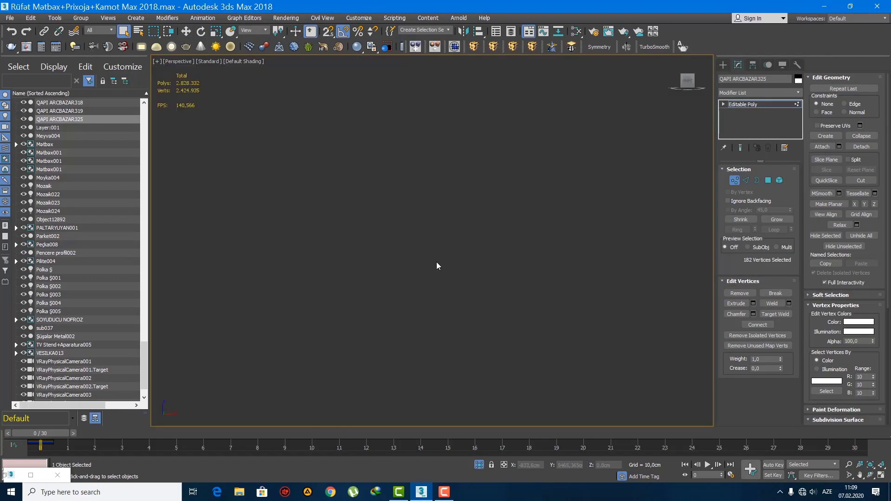
pyautogui.press('z')
pyautogui.keyDown('alt'); pyautogui.moveTo(437, 265); pyautogui.dragTo(442, 281, button='middle'); pyautogui.keyUp('alt')
pyautogui.scroll(-6, 440, 280)
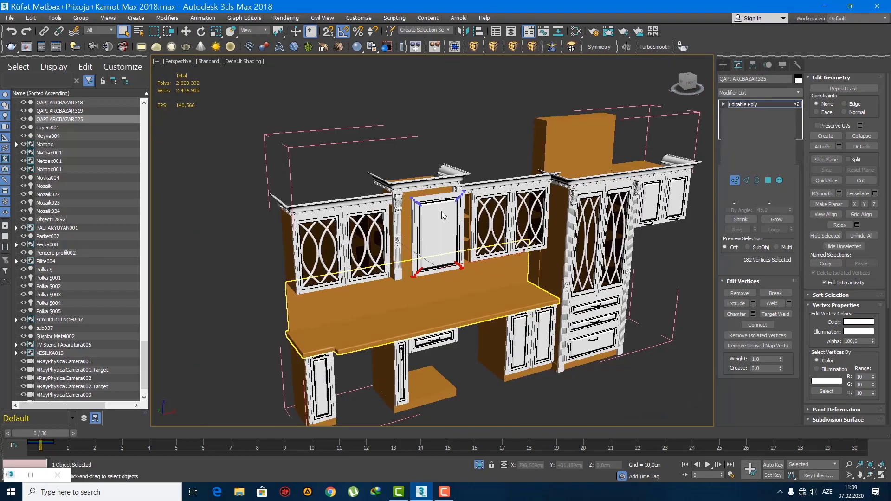
pyautogui.click(722, 65)
pyautogui.press('z')
pyautogui.keyDown('alt'); pyautogui.moveTo(508, 251); pyautogui.dragTo(507, 273, button='middle'); pyautogui.keyUp('alt')
pyautogui.press('w')
pyautogui.scroll(2, 493, 239)
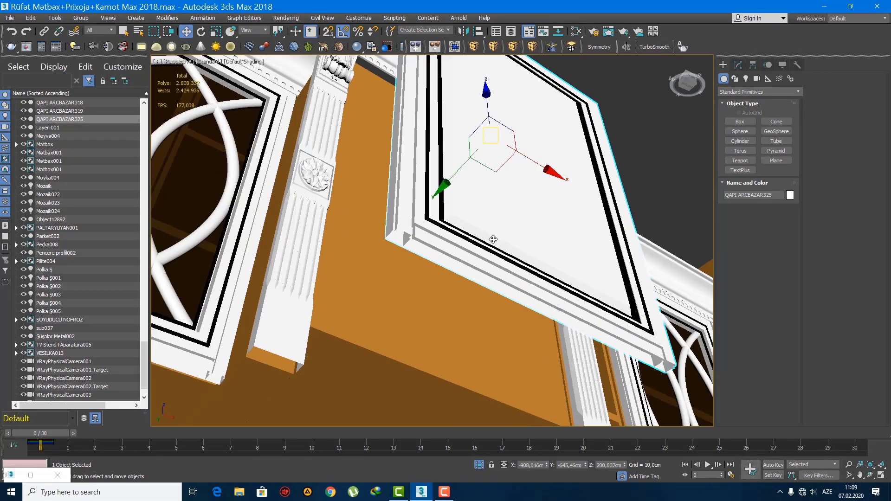
pyautogui.moveTo(453, 177); pyautogui.dragTo(406, 229)
pyautogui.scroll(2, 408, 229)
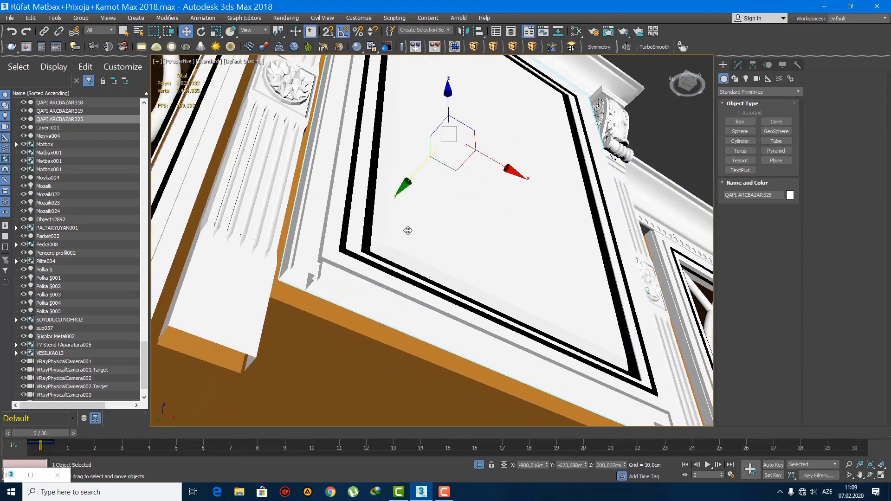
# Step: Fine-tune the central door's Y position to about -620.8 cm so it sits against the box between the columns
pyautogui.keyDown('alt'); pyautogui.moveTo(408, 229); pyautogui.dragTo(407, 141, button='middle'); pyautogui.keyUp('alt')
pyautogui.moveTo(413, 135); pyautogui.dragTo(405, 146)
pyautogui.moveTo(425, 168)
pyautogui.keyDown('alt'); pyautogui.mouseDown(button='middle')
pyautogui.moveTo(446, 175)
pyautogui.moveTo(468, 148)
pyautogui.moveTo(467, 235)
pyautogui.moveTo(441, 203)
pyautogui.mouseUp(button='middle'); pyautogui.keyUp('alt')
pyautogui.press('F4')
pyautogui.keyDown('alt'); pyautogui.moveTo(410, 163); pyautogui.dragTo(410, 188, button='middle'); pyautogui.keyUp('alt')
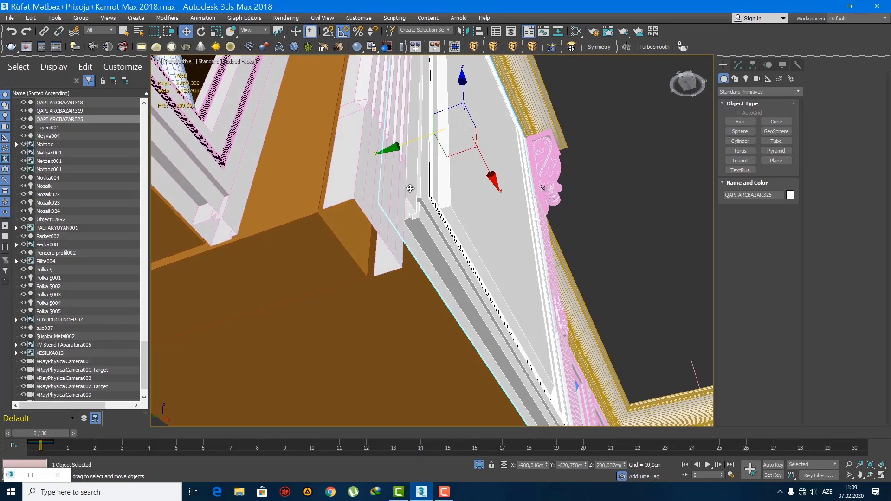
pyautogui.moveTo(406, 144); pyautogui.dragTo(409, 148)
pyautogui.scroll(-5, 417, 162)
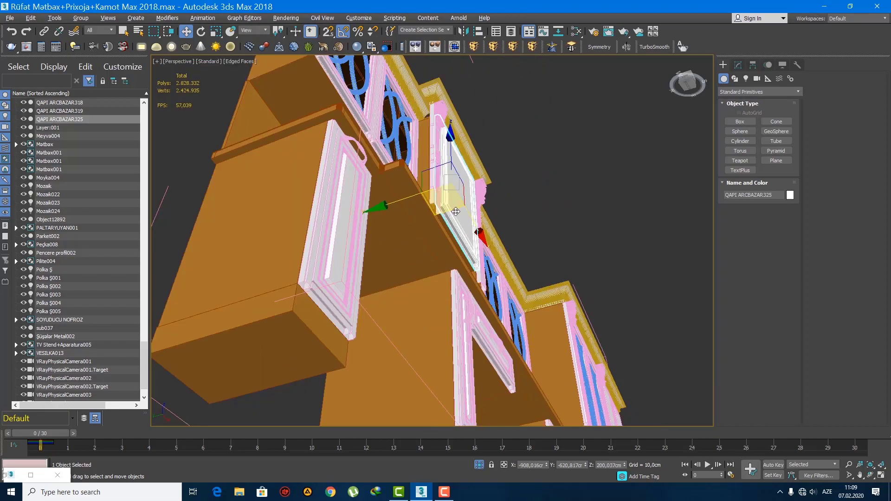
# Step: Clear the selection and review the whole brown cabinet run with its fitted doors and columns
pyautogui.keyDown('alt'); pyautogui.moveTo(445, 197); pyautogui.dragTo(421, 288, button='middle'); pyautogui.keyUp('alt')
pyautogui.scroll(-4, 402, 239)
pyautogui.press('q')
pyautogui.press('F4')
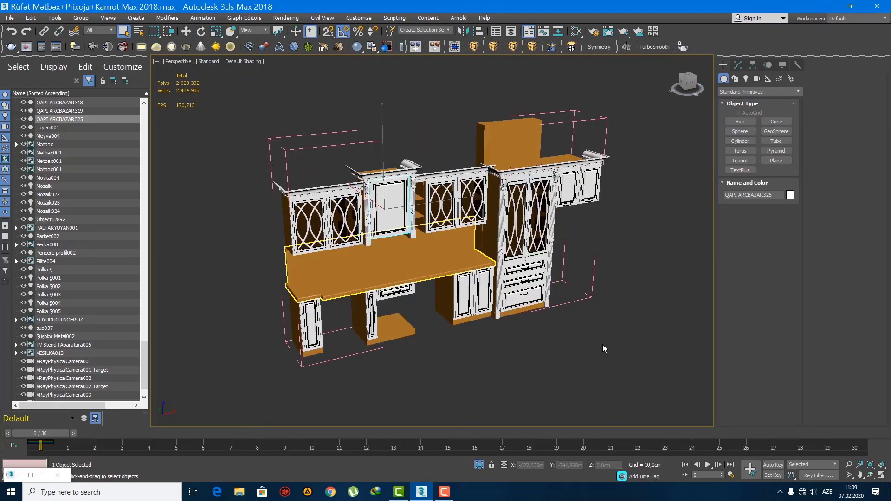
pyautogui.click(602, 345)
pyautogui.keyDown('alt'); pyautogui.moveTo(497, 292); pyautogui.dragTo(482, 263, button='middle'); pyautogui.keyUp('alt')
pyautogui.scroll(5, 442, 225)
pyautogui.scroll(-5, 478, 272)
pyautogui.moveTo(586, 298)
pyautogui.mouseDown(button='middle')
pyautogui.moveTo(526, 249)
pyautogui.moveTo(484, 248)
pyautogui.mouseUp(button='middle')
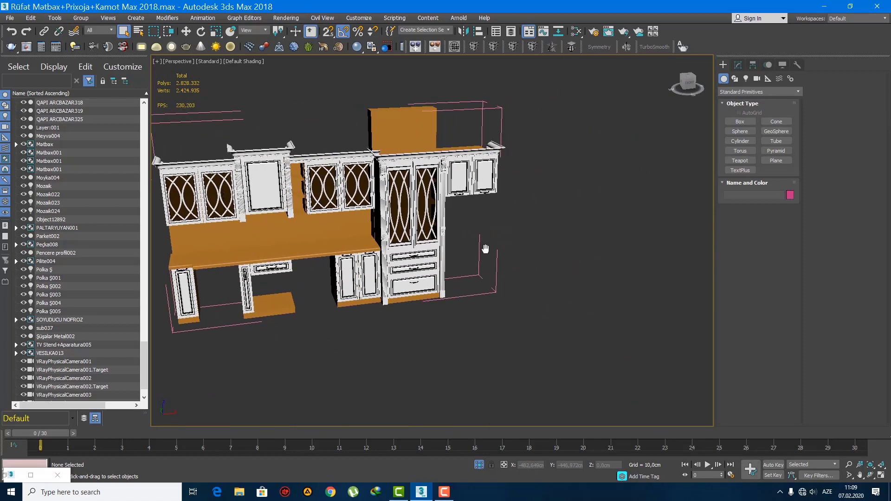
pyautogui.scroll(-4, 483, 248)
pyautogui.rightClick(502, 238)
pyautogui.click(528, 200)
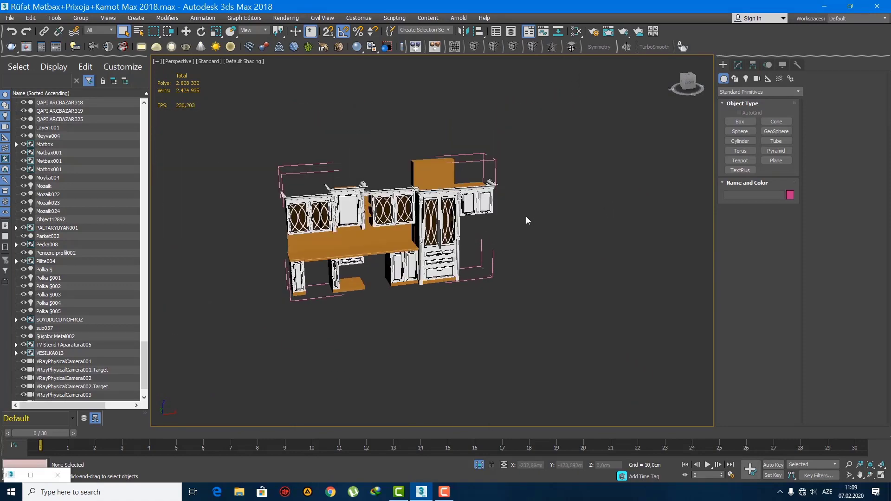
# Step: Select the range hood, gas hob and oven groups together in the white kitchen
pyautogui.scroll(-4, 526, 216)
pyautogui.moveTo(523, 238); pyautogui.dragTo(502, 229, button='middle')
pyautogui.scroll(10, 402, 241)
pyautogui.click(384, 176)
pyautogui.scroll(4, 411, 217)
pyautogui.scroll(3, 413, 208)
pyautogui.scroll(-6, 482, 231)
pyautogui.scroll(-5, 494, 226)
pyautogui.scroll(3, 502, 229)
pyautogui.keyDown('ctrl'); pyautogui.click(502, 229); pyautogui.keyUp('ctrl')
pyautogui.scroll(5, 502, 229)
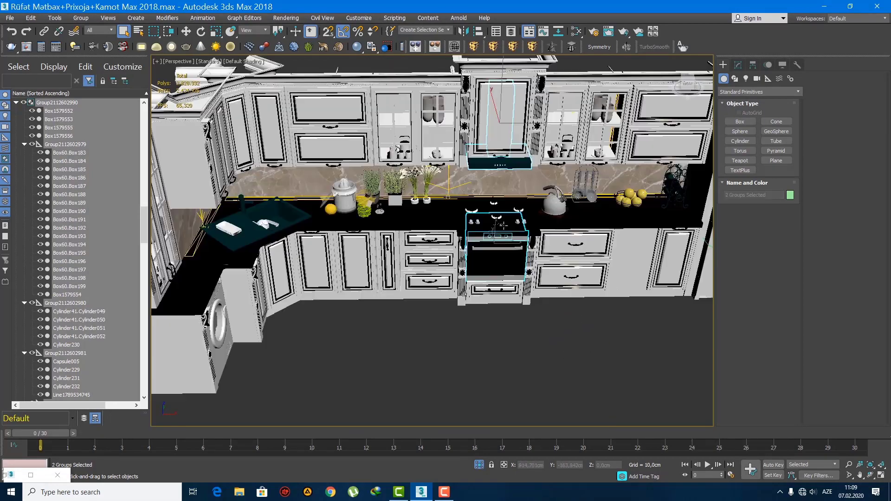
pyautogui.scroll(-2, 503, 236)
pyautogui.scroll(-5, 502, 235)
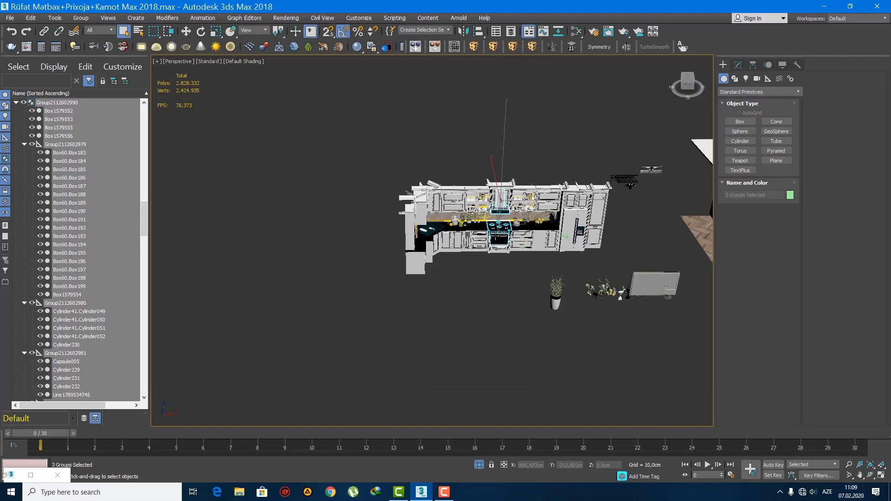
# Step: Move the hood, hob and oven along X onto the brown run, centred beneath the central door
pyautogui.press('f')
pyautogui.press('z')
pyautogui.scroll(-10, 492, 254)
pyautogui.moveTo(525, 272); pyautogui.dragTo(598, 270, button='middle')
pyautogui.scroll(2, 598, 270)
pyautogui.press('w')
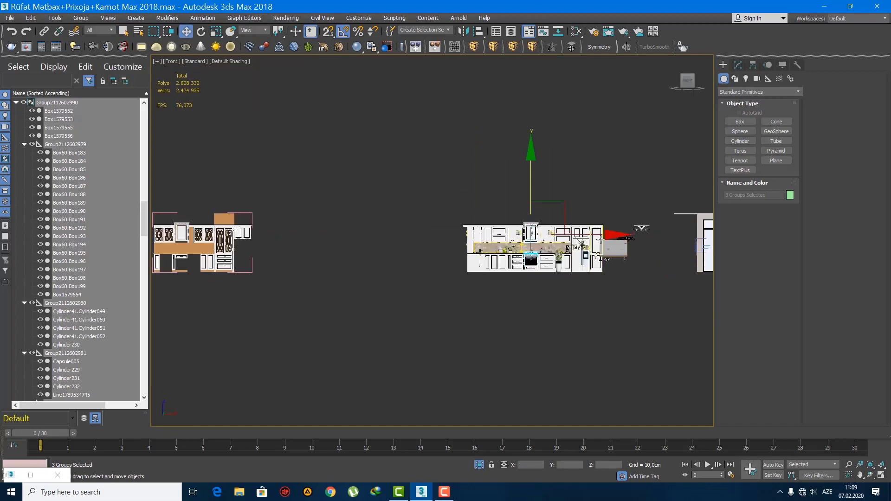
pyautogui.moveTo(600, 236); pyautogui.dragTo(219, 237)
pyautogui.scroll(6, 408, 232)
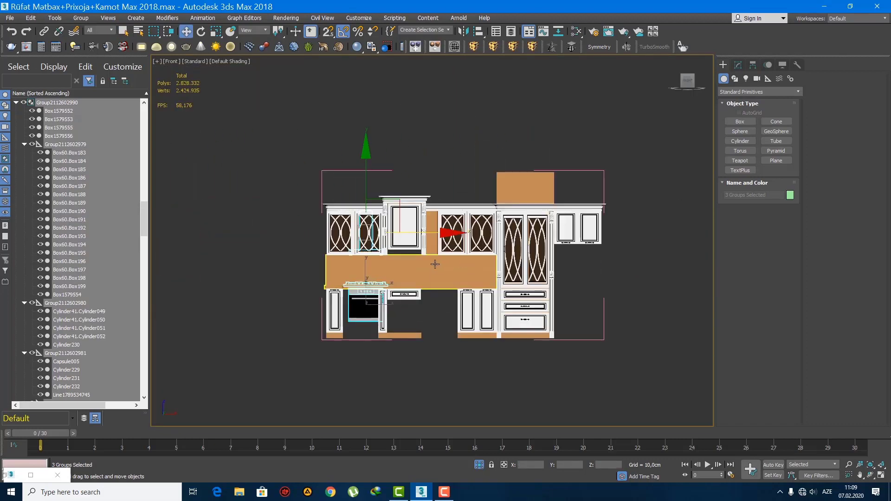
pyautogui.moveTo(371, 201); pyautogui.dragTo(447, 222)
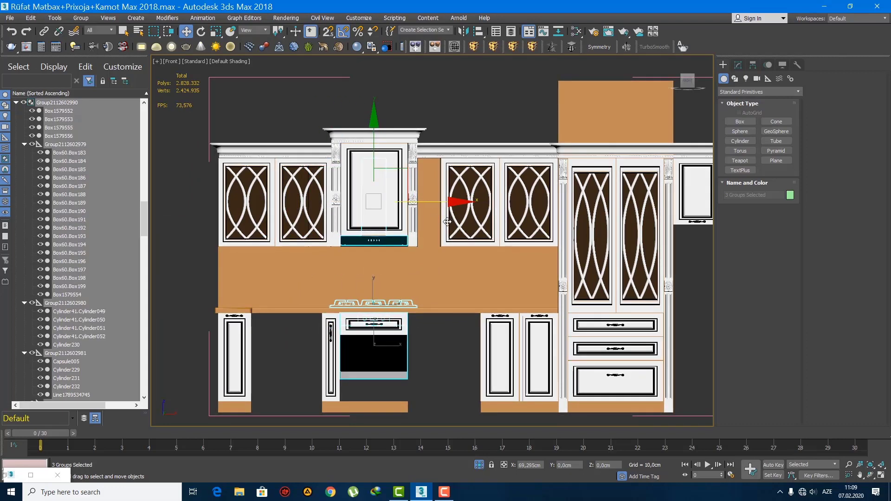
pyautogui.scroll(2, 400, 268)
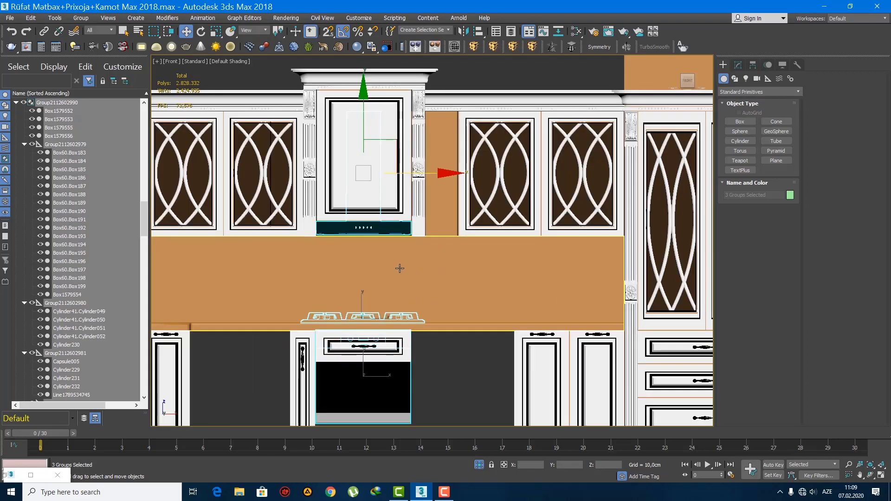
# Step: Bring the three appliances forward along Y until the hob lies over the worktop and the hood under the central door
pyautogui.press('p')
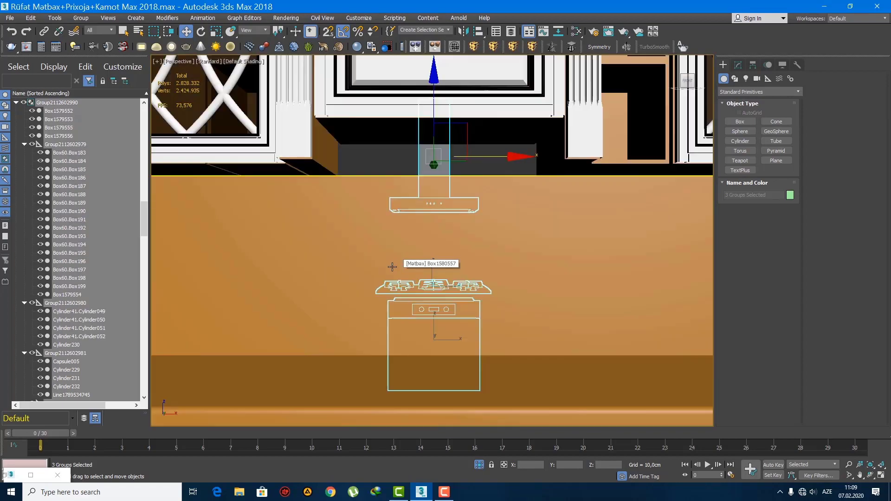
pyautogui.keyDown('alt'); pyautogui.moveTo(397, 264); pyautogui.dragTo(454, 236, button='middle'); pyautogui.keyUp('alt')
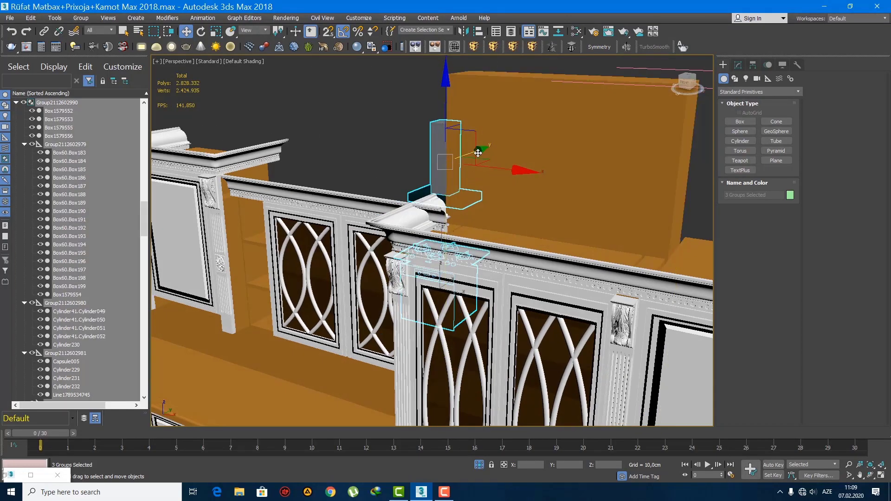
pyautogui.moveTo(478, 152); pyautogui.dragTo(210, 291)
pyautogui.scroll(3, 211, 291)
pyautogui.moveTo(210, 290); pyautogui.dragTo(383, 216, button='middle')
pyautogui.moveTo(396, 164); pyautogui.dragTo(410, 158)
pyautogui.moveTo(399, 174); pyautogui.dragTo(419, 120, button='middle')
pyautogui.scroll(-2, 400, 131)
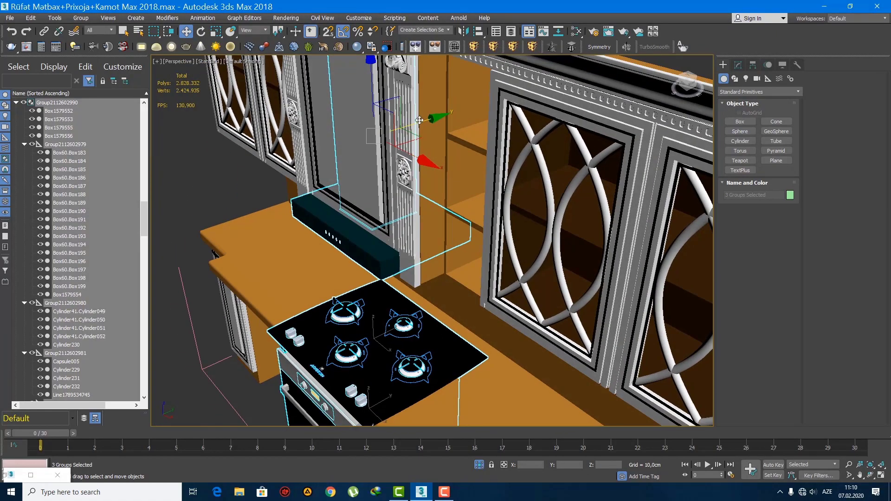
# Step: Push the three appliances back about 5.8 cm along Y and bring the hood alone forward about 4.5 cm
pyautogui.moveTo(422, 123); pyautogui.dragTo(435, 126)
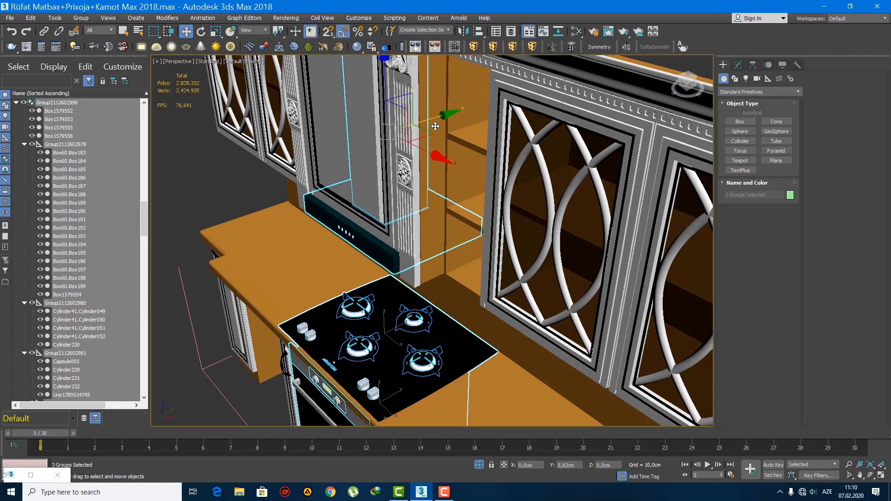
pyautogui.moveTo(436, 127); pyautogui.dragTo(438, 125)
pyautogui.click(393, 205)
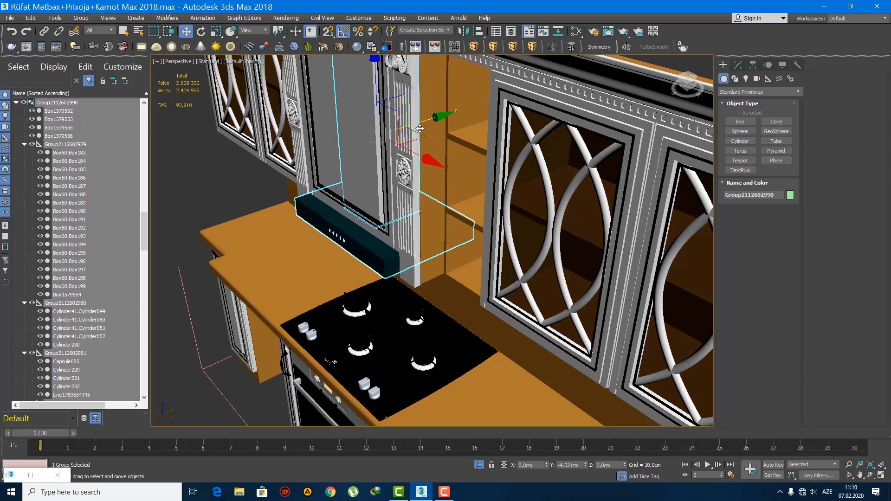
pyautogui.scroll(-10, 371, 228)
# Step: Push the oven back along Y to about -609.9 cm to line up its front with the neighbouring cabinet doors
pyautogui.click(355, 315)
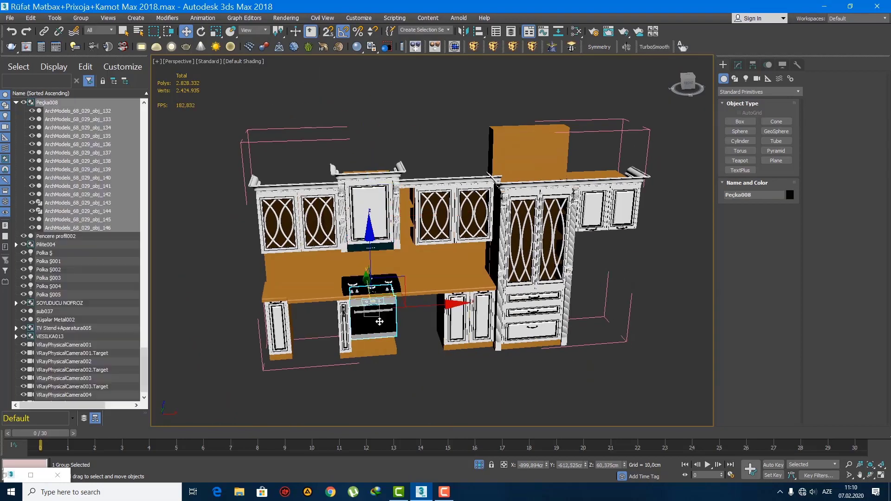
pyautogui.scroll(8, 320, 305)
pyautogui.moveTo(320, 305)
pyautogui.keyDown('alt'); pyautogui.mouseDown(button='middle')
pyautogui.moveTo(331, 259)
pyautogui.moveTo(406, 297)
pyautogui.moveTo(362, 321)
pyautogui.moveTo(309, 331)
pyautogui.moveTo(302, 298)
pyautogui.moveTo(332, 304)
pyautogui.mouseUp(button='middle'); pyautogui.keyUp('alt')
pyautogui.scroll(2, 362, 321)
pyautogui.scroll(4, 302, 298)
pyautogui.moveTo(332, 327); pyautogui.dragTo(323, 333)
pyautogui.scroll(-5, 325, 332)
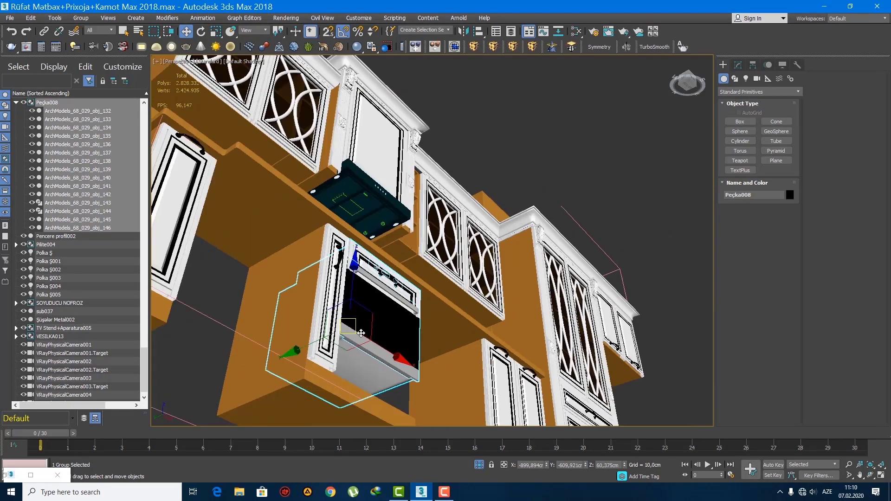
pyautogui.keyDown('alt'); pyautogui.moveTo(326, 332); pyautogui.dragTo(408, 149, button='middle'); pyautogui.keyUp('alt')
# Step: Lower the oven along Z to about 39.8 cm, fitting it between the drawer front and the plinth
pyautogui.press('f')
pyautogui.scroll(3, 385, 281)
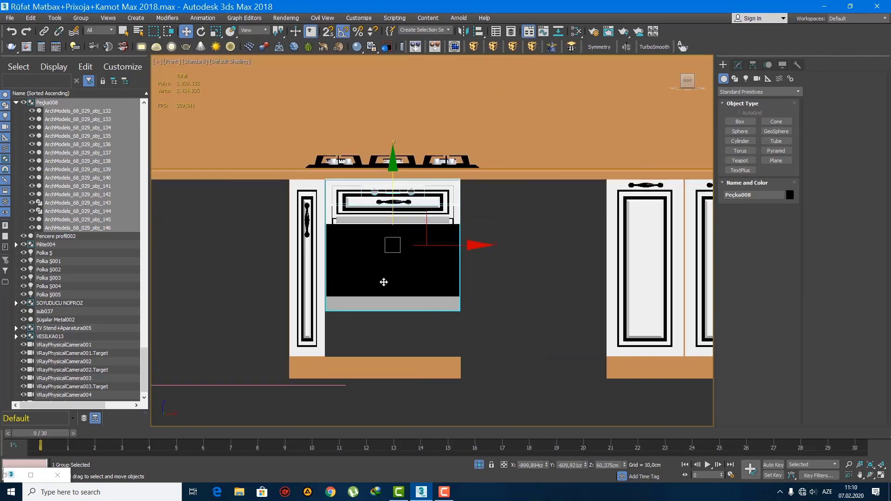
pyautogui.moveTo(383, 282); pyautogui.dragTo(385, 238, button='middle')
pyautogui.moveTo(393, 159); pyautogui.dragTo(389, 208)
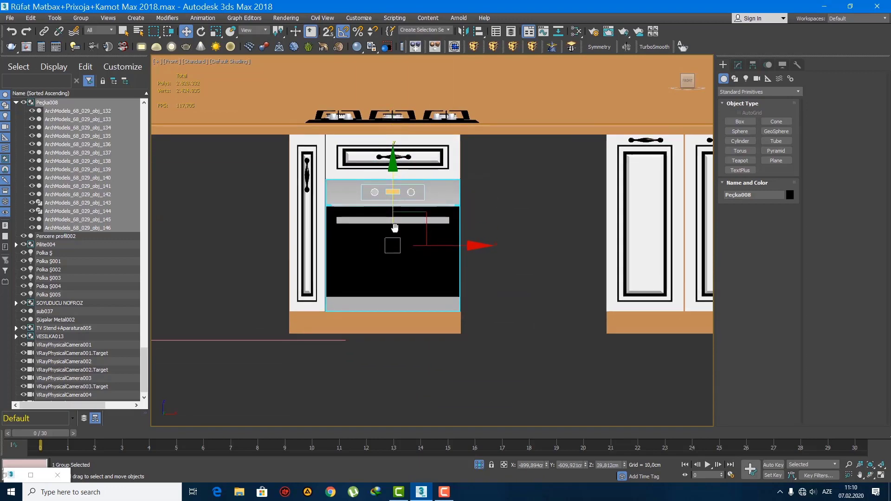
pyautogui.scroll(-2, 400, 268)
pyautogui.press('q')
# Step: Deselect the oven and check how it fits between the drawer and plinth in perspective
pyautogui.moveTo(400, 268); pyautogui.dragTo(405, 294, button='middle')
pyautogui.scroll(-4, 404, 295)
pyautogui.press('z')
pyautogui.press('p')
pyautogui.scroll(-5, 384, 263)
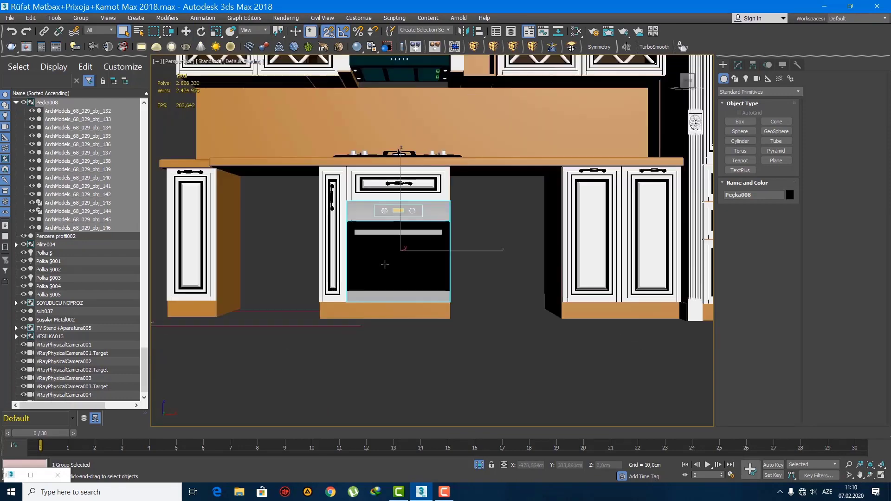
pyautogui.keyDown('alt'); pyautogui.moveTo(384, 263); pyautogui.dragTo(428, 336, button='middle'); pyautogui.keyUp('alt')
pyautogui.press('s')
pyautogui.click(427, 335)
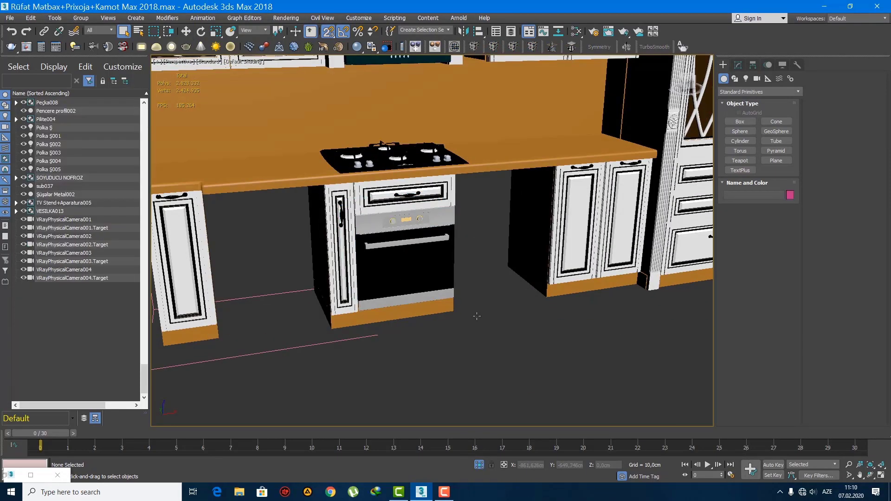
# Step: Select the corner sink in the white kitchen and rotate it 45° about Z to square it with the axes
pyautogui.press('z')
pyautogui.keyDown('alt'); pyautogui.moveTo(494, 312); pyautogui.dragTo(441, 317, button='middle'); pyautogui.keyUp('alt')
pyautogui.scroll(-8, 441, 317)
pyautogui.moveTo(563, 287); pyautogui.dragTo(318, 301, button='middle')
pyautogui.scroll(5, 463, 274)
pyautogui.keyDown('alt'); pyautogui.moveTo(421, 274); pyautogui.dragTo(457, 299, button='middle'); pyautogui.keyUp('alt')
pyautogui.click(403, 220)
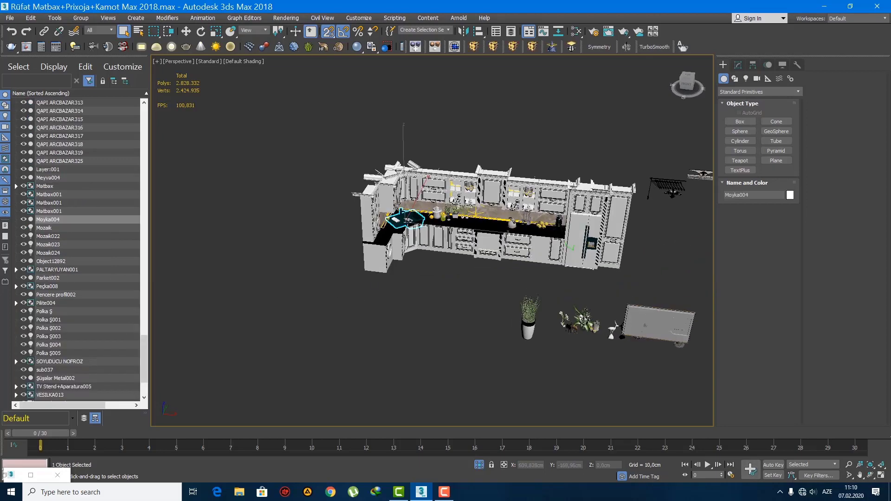
pyautogui.scroll(5, 403, 220)
pyautogui.press('e')
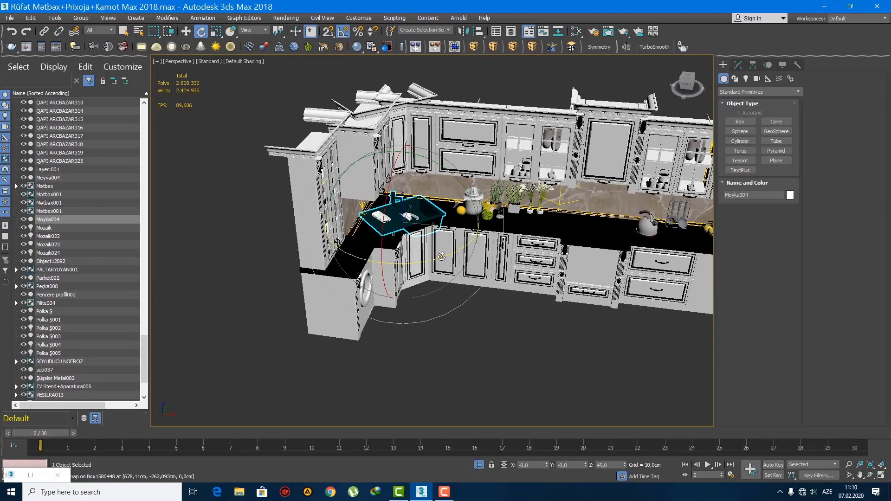
pyautogui.moveTo(443, 256); pyautogui.dragTo(439, 257)
pyautogui.scroll(-10, 538, 253)
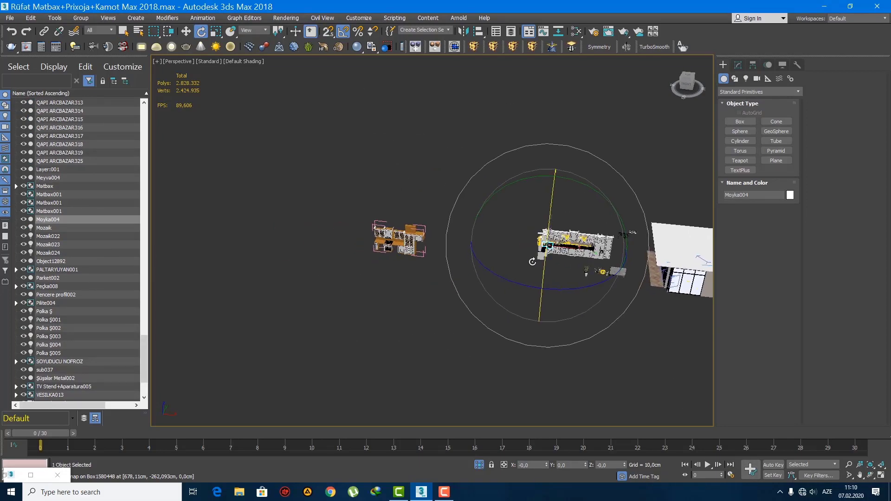
# Step: Move the sink from the white kitchen onto the brown worktop beside the tall lattice-door cabinet
pyautogui.press('w')
pyautogui.keyDown('alt'); pyautogui.moveTo(576, 242); pyautogui.dragTo(590, 229, button='middle'); pyautogui.keyUp('alt')
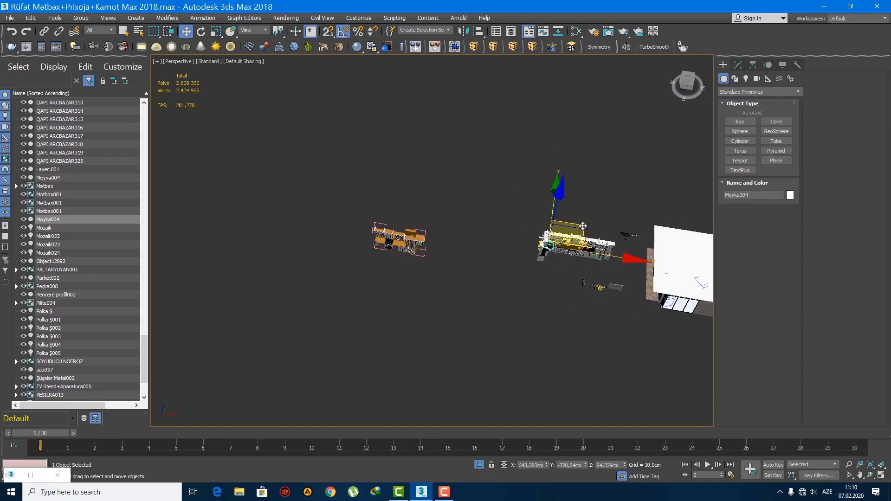
pyautogui.moveTo(583, 226); pyautogui.dragTo(429, 246)
pyautogui.scroll(10, 471, 268)
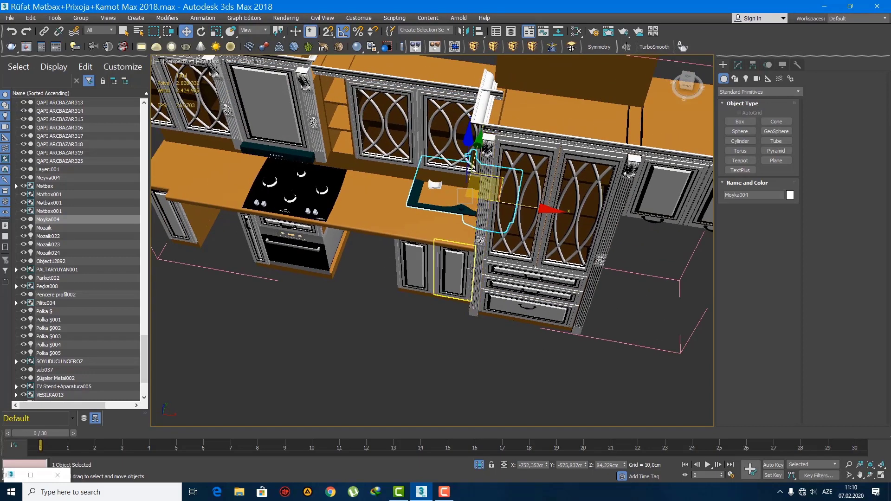
# Step: Shift the sink about 27.9 cm along negative X so it sits beside the tall cabinet's column
pyautogui.press('f')
pyautogui.scroll(2, 562, 278)
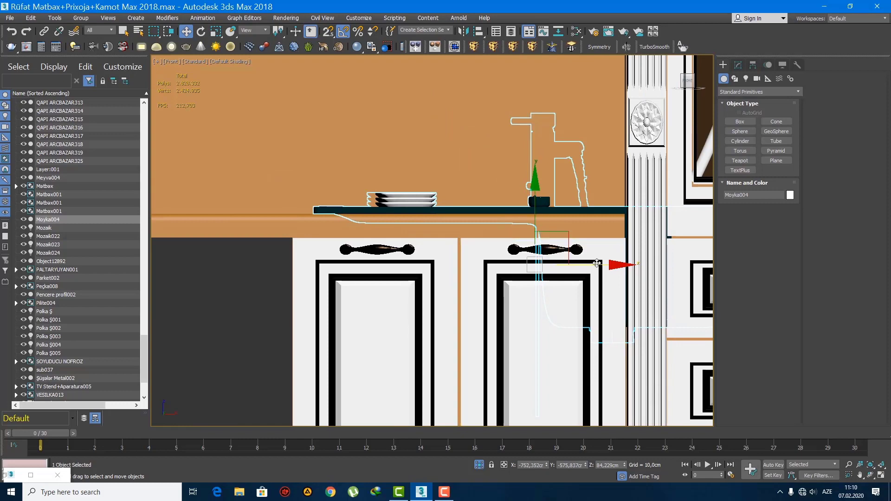
pyautogui.moveTo(594, 265); pyautogui.dragTo(467, 275)
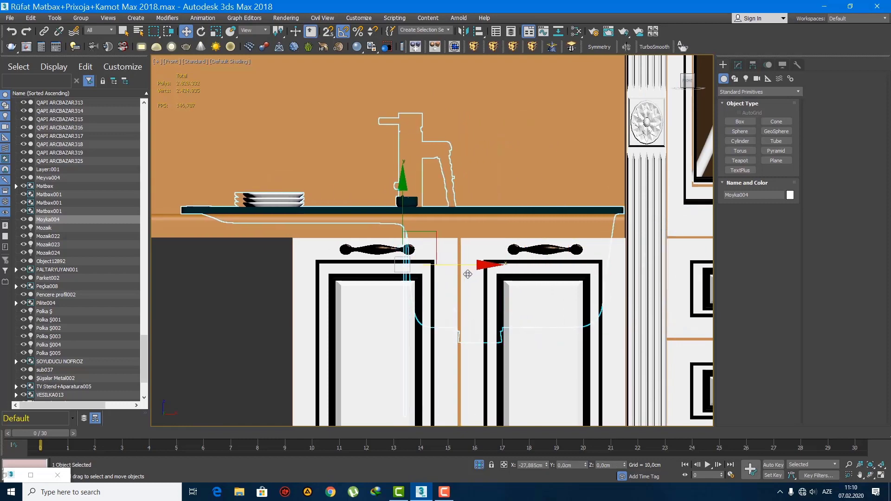
pyautogui.scroll(-6, 475, 264)
# Step: Bring the sink forward along Y to about -607.3 cm so it rests within the worktop's depth
pyautogui.press('p')
pyautogui.press('z')
pyautogui.keyDown('alt'); pyautogui.moveTo(400, 227); pyautogui.dragTo(437, 258, button='middle'); pyautogui.keyUp('alt')
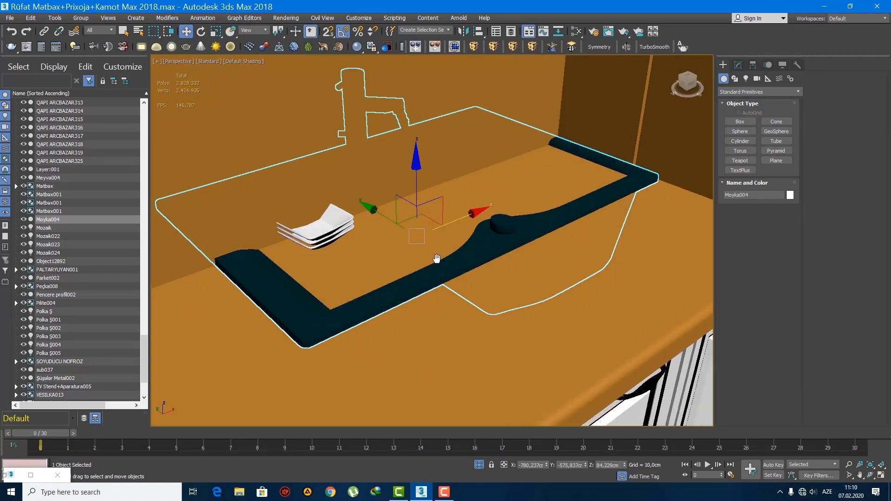
pyautogui.scroll(-4, 375, 214)
pyautogui.keyDown('alt'); pyautogui.moveTo(370, 214); pyautogui.dragTo(454, 272, button='middle'); pyautogui.keyUp('alt')
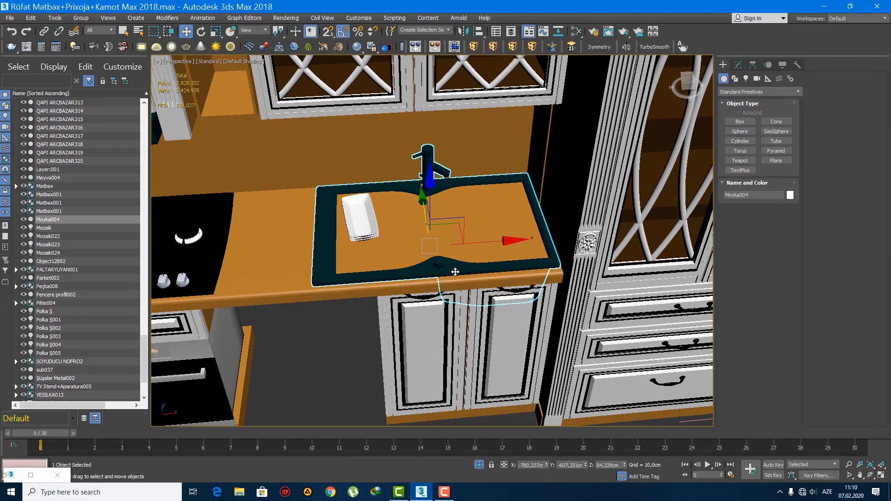
# Step: Apply an FFD 2x2x2 modifier to the sink and shift its hob-side control points inward along X to match the base cabinet's width
pyautogui.press('F4')
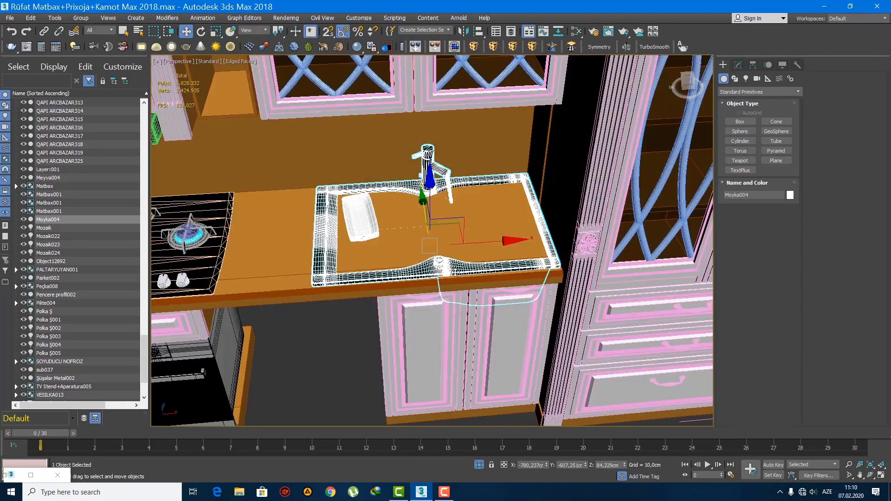
pyautogui.keyDown('alt'); pyautogui.moveTo(471, 261); pyautogui.dragTo(467, 264, button='middle'); pyautogui.keyUp('alt')
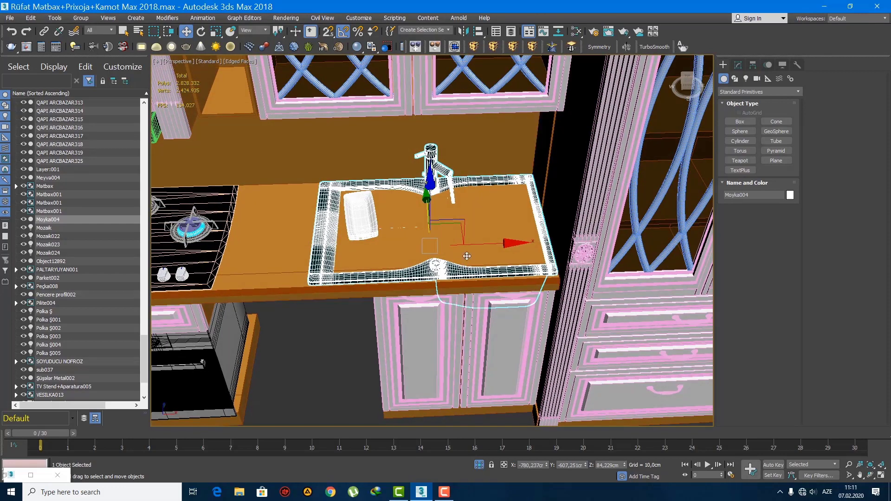
pyautogui.click(477, 48)
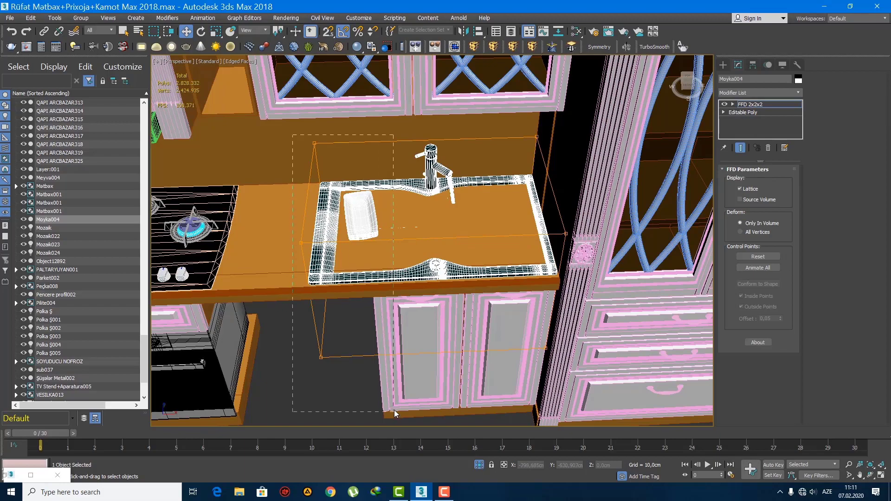
pyautogui.moveTo(394, 410); pyautogui.dragTo(394, 411)
pyautogui.moveTo(377, 253); pyautogui.dragTo(440, 262)
pyautogui.keyDown('alt'); pyautogui.moveTo(440, 260); pyautogui.dragTo(497, 327, button='middle'); pyautogui.keyUp('alt')
# Step: Shift the sink's rear FFD control points inward along Y to about -577.6 cm, away from the back wall
pyautogui.press('t')
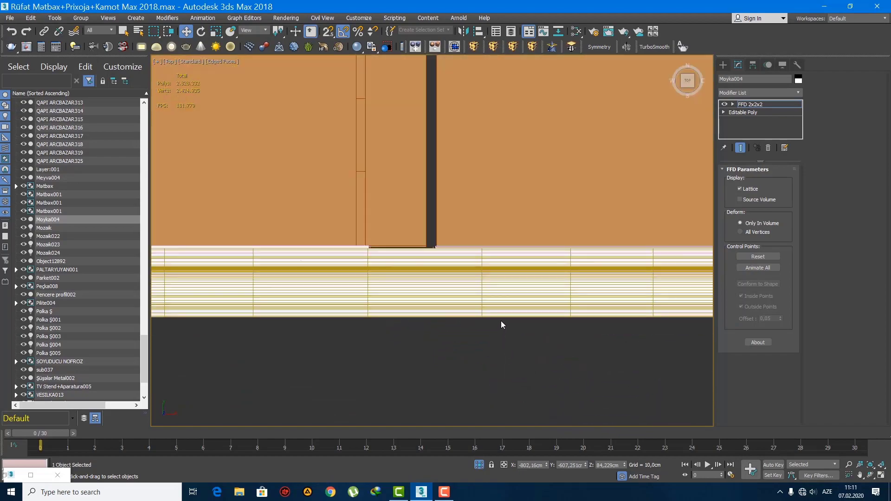
pyautogui.press('z')
pyautogui.press('F3')
pyautogui.scroll(-6, 413, 246)
pyautogui.moveTo(556, 238); pyautogui.dragTo(557, 239)
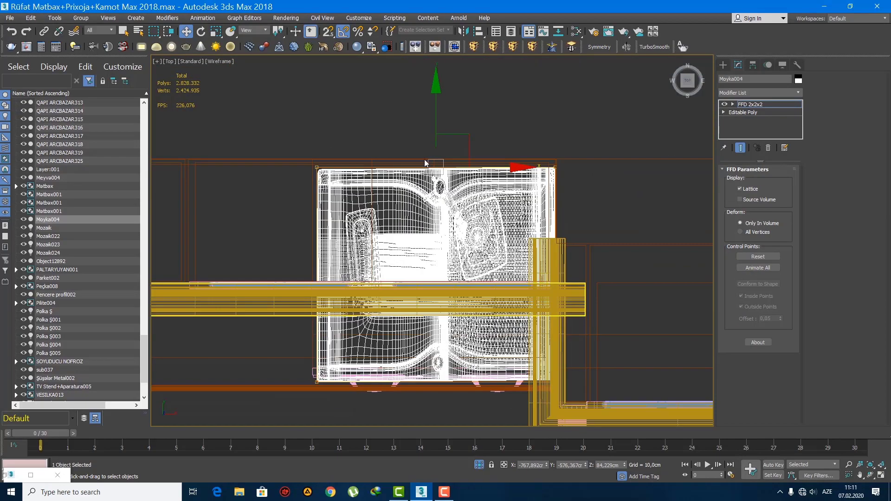
pyautogui.moveTo(436, 124); pyautogui.dragTo(436, 128)
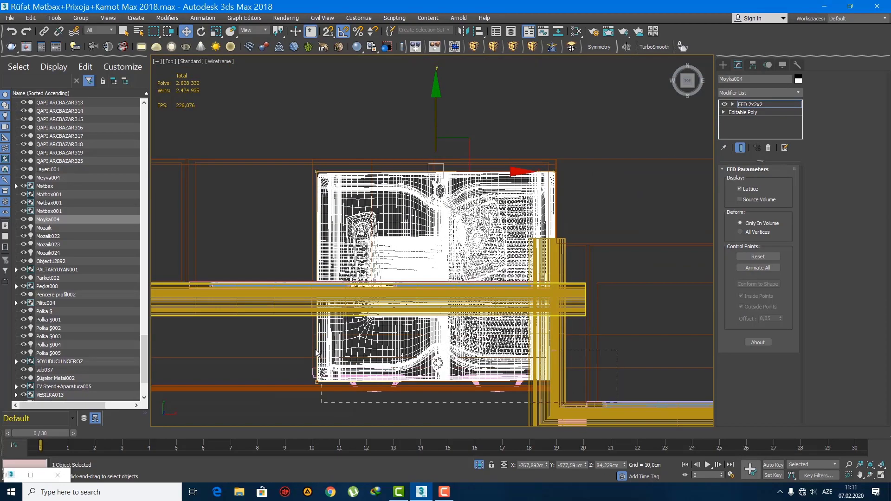
# Step: Shift the sink's front FFD control points inward along Y to about -634.1 cm to reduce its depth
pyautogui.moveTo(316, 352); pyautogui.dragTo(317, 352)
pyautogui.moveTo(436, 321); pyautogui.dragTo(427, 306)
pyautogui.press('p')
pyautogui.press('z')
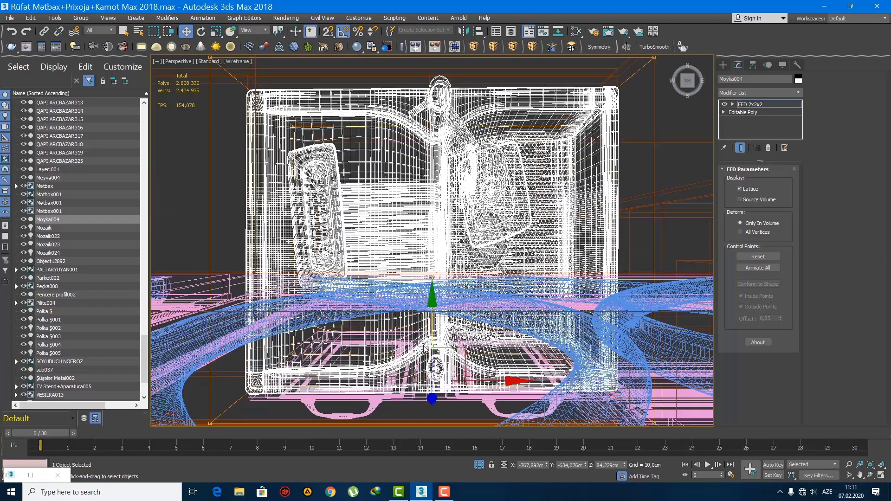
pyautogui.press('F3')
pyautogui.moveTo(427, 337)
pyautogui.keyDown('alt'); pyautogui.mouseDown(button='middle')
pyautogui.moveTo(450, 301)
pyautogui.moveTo(463, 323)
pyautogui.mouseUp(button='middle'); pyautogui.keyUp('alt')
pyautogui.scroll(-3, 461, 323)
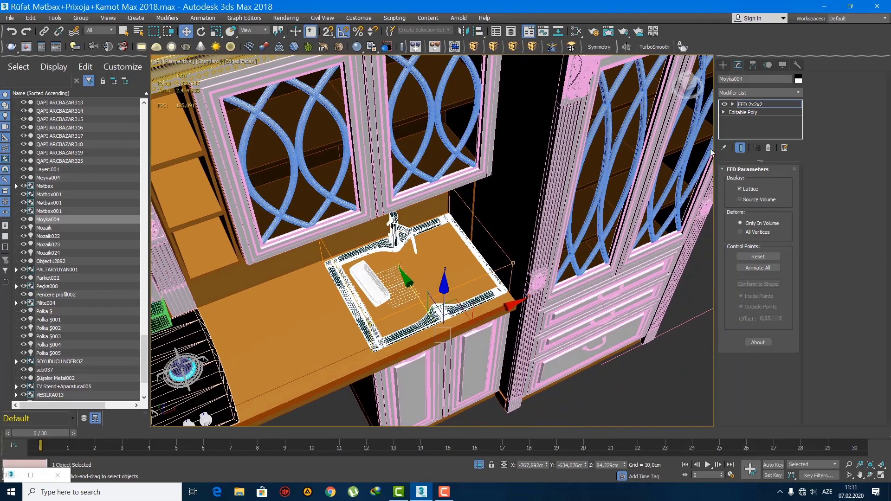
pyautogui.click(722, 65)
pyautogui.scroll(4, 433, 259)
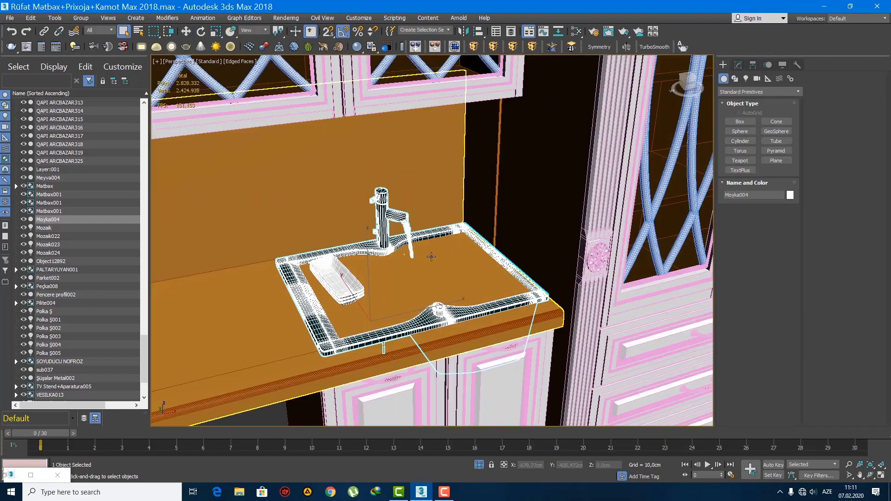
# Step: Collapse the sink's FFD 2x2x2 modifier into its Editable Poly
pyautogui.moveTo(431, 256)
pyautogui.keyDown('alt'); pyautogui.mouseDown(button='middle')
pyautogui.moveTo(416, 275)
pyautogui.moveTo(402, 275)
pyautogui.moveTo(422, 250)
pyautogui.mouseUp(button='middle'); pyautogui.keyUp('alt')
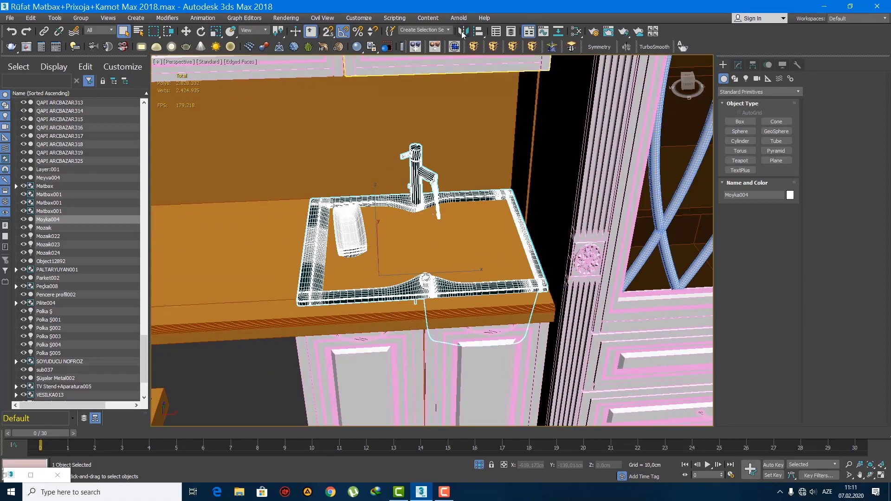
pyautogui.click(463, 32)
pyautogui.click(469, 318)
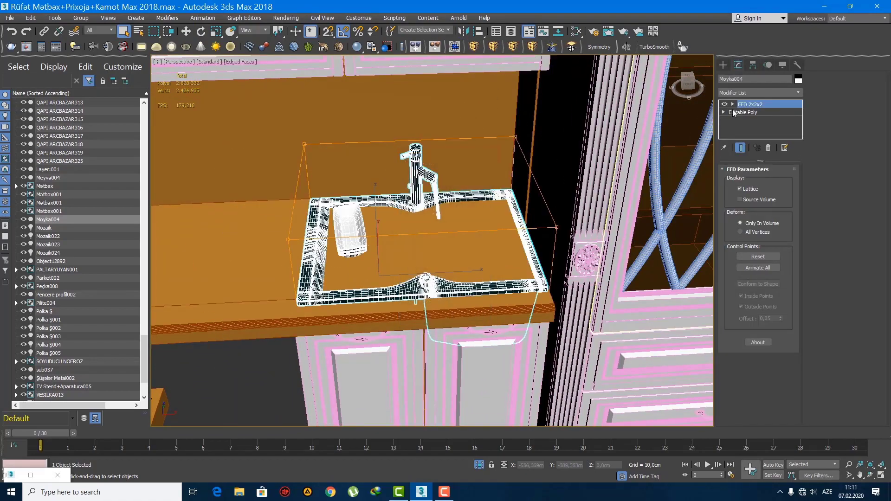
pyautogui.rightClick(750, 105)
pyautogui.click(774, 218)
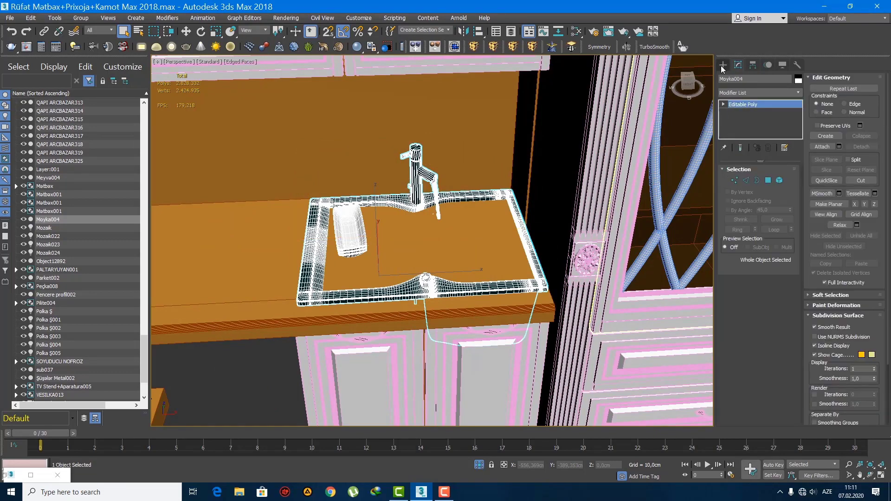
pyautogui.click(730, 66)
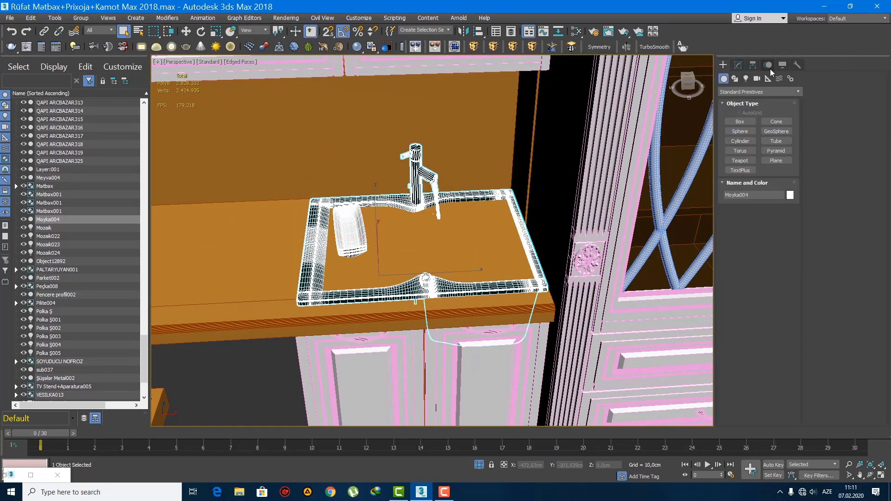
# Step: Center the sink's pivot to the object and mirror the sink across its width so the basin and drainer swap sides
pyautogui.click(753, 65)
pyautogui.click(758, 128)
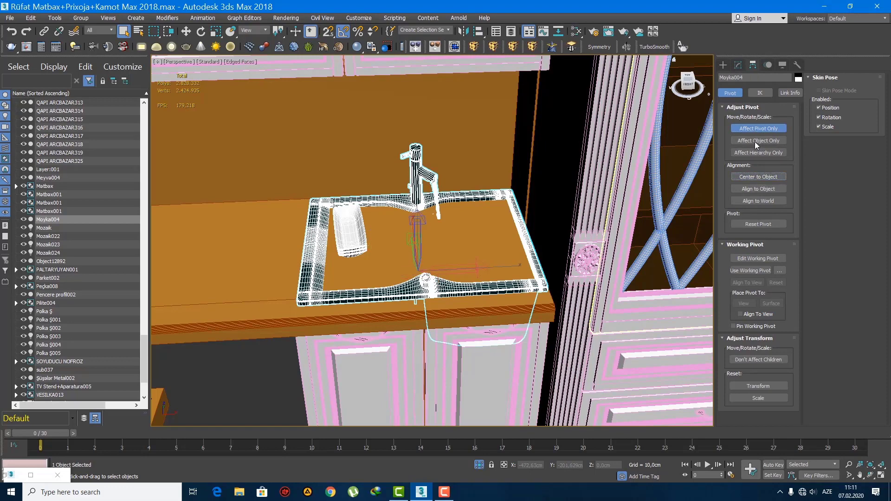
pyautogui.click(723, 65)
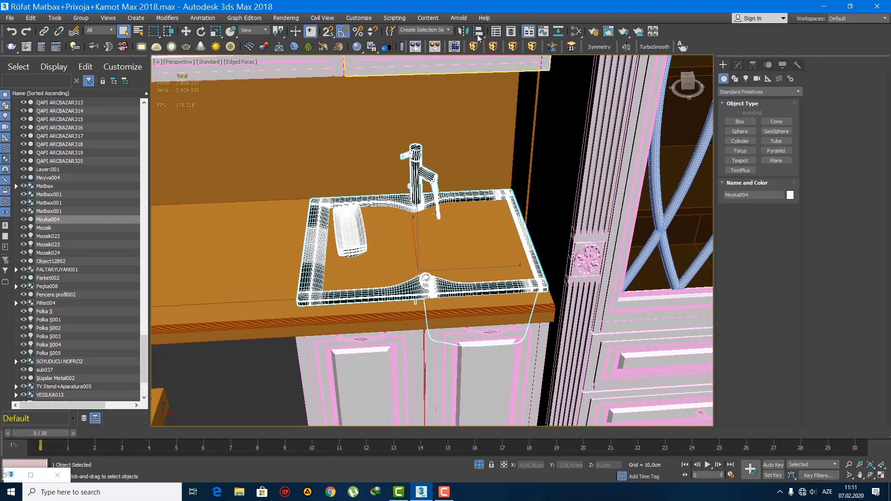
pyautogui.click(463, 31)
pyautogui.click(418, 320)
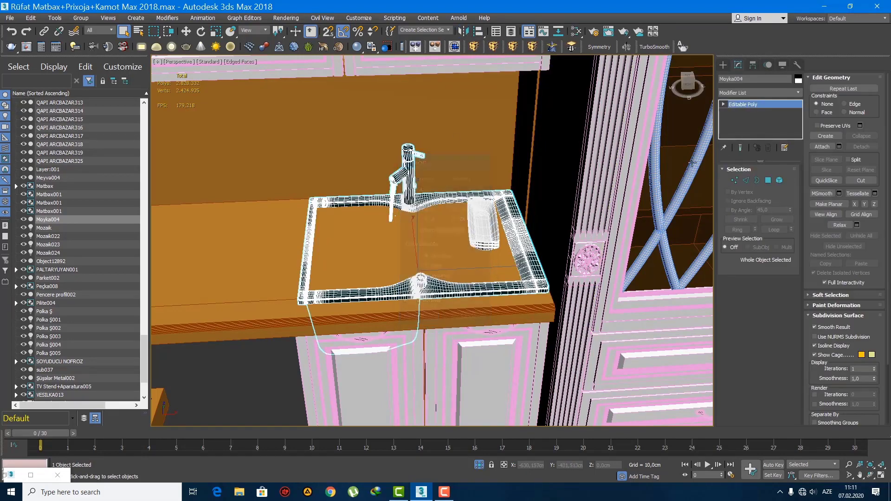
pyautogui.click(726, 66)
# Step: Isolate the mirrored sink and show it in wireframe from above
pyautogui.hotkey('alt', 'q')
pyautogui.moveTo(458, 285); pyautogui.dragTo(472, 329, button='middle')
pyautogui.scroll(-3, 472, 329)
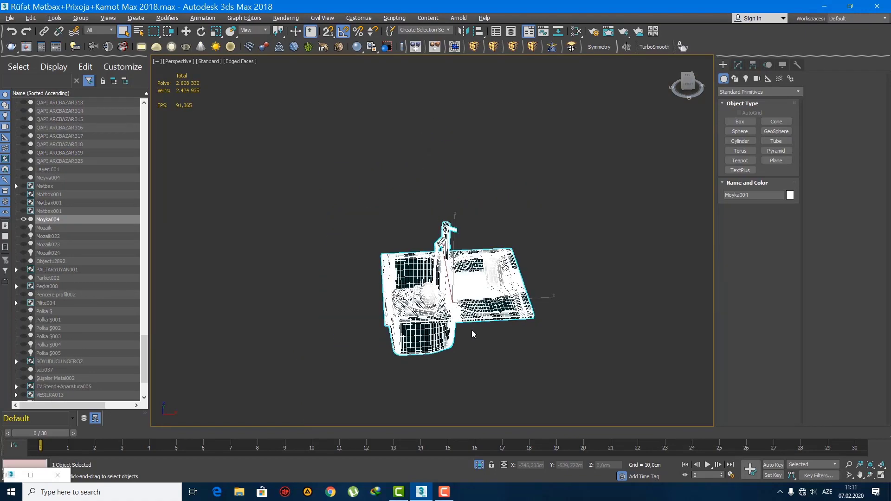
pyautogui.press('t')
pyautogui.press('z')
pyautogui.press('F3')
pyautogui.scroll(-3, 475, 292)
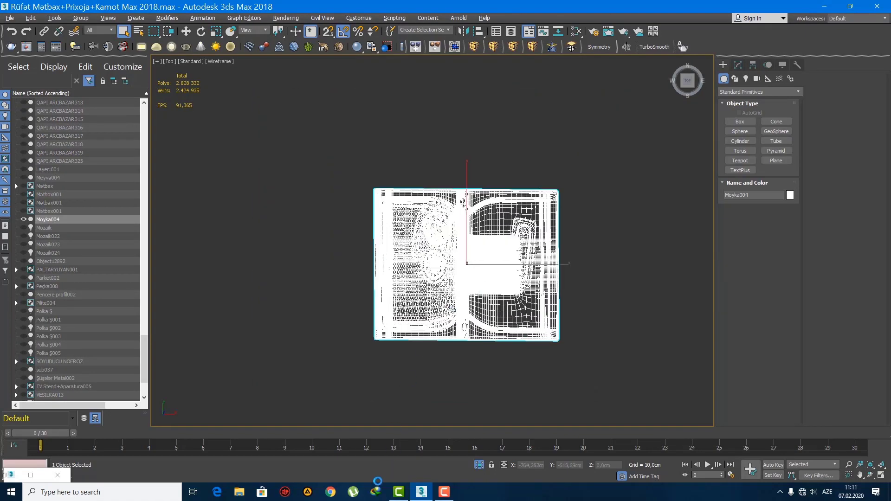
# Step: Switch to the AIMP music player, play playlist track 1807, and lower the system volume to 12
pyautogui.click(309, 495)
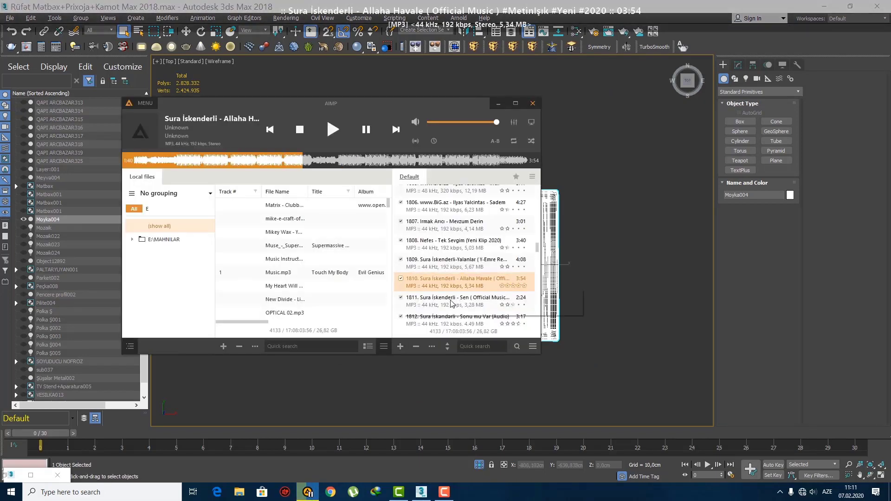
pyautogui.doubleClick(464, 244)
pyautogui.doubleClick(462, 226)
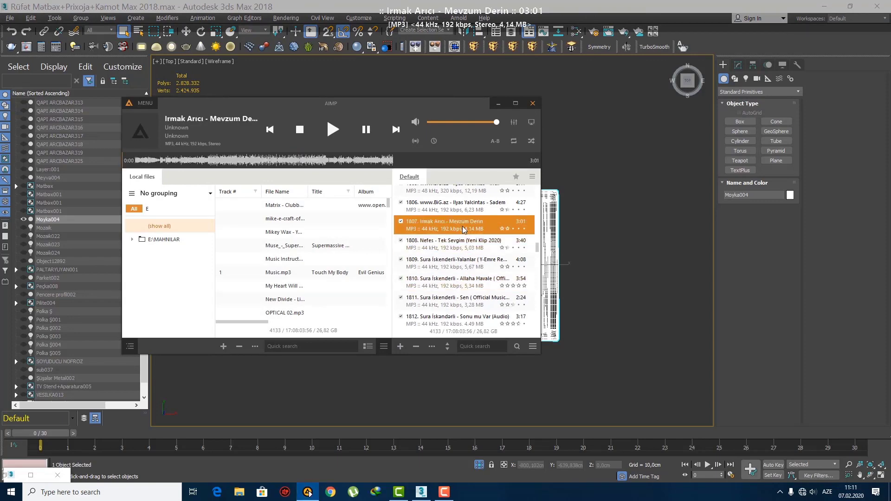
pyautogui.press('XF86AudioLowerVolume')
pyautogui.press('XF86AudioLowerVolume')
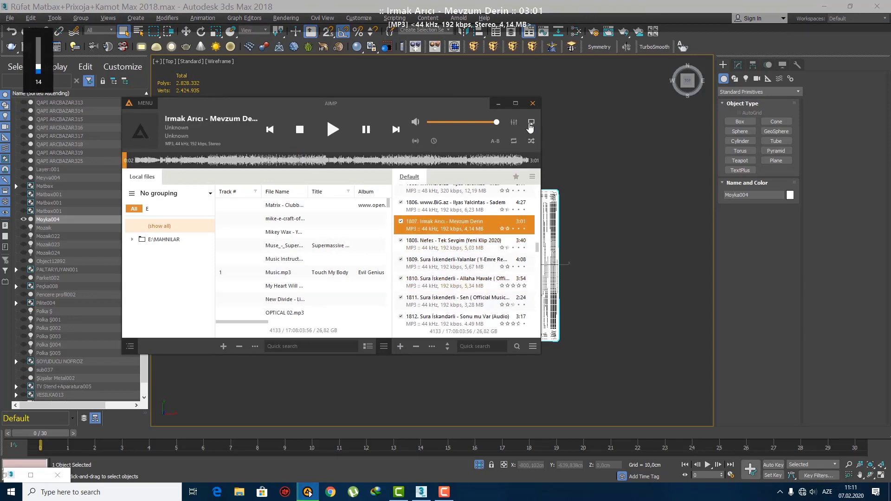
pyautogui.click(499, 104)
# Step: Draw a box over the sink's outline, about 53.4 cm long, 65.8 cm wide and 18.6 cm high
pyautogui.press('z')
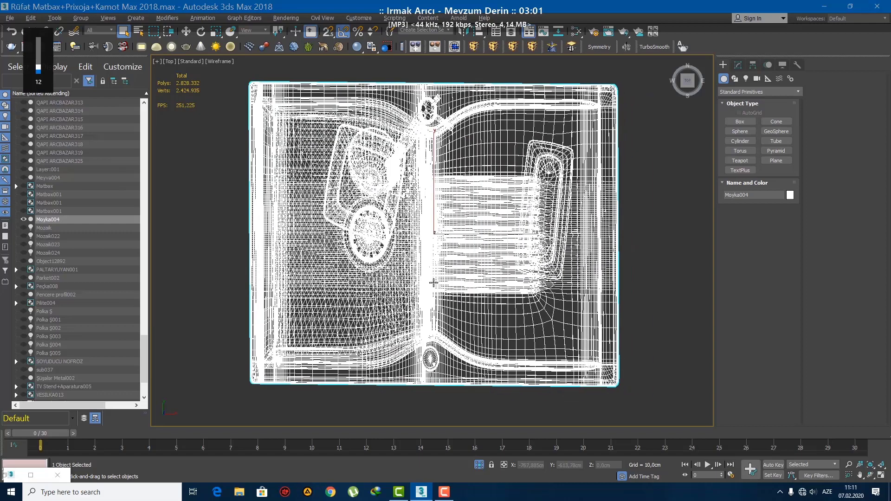
pyautogui.click(728, 123)
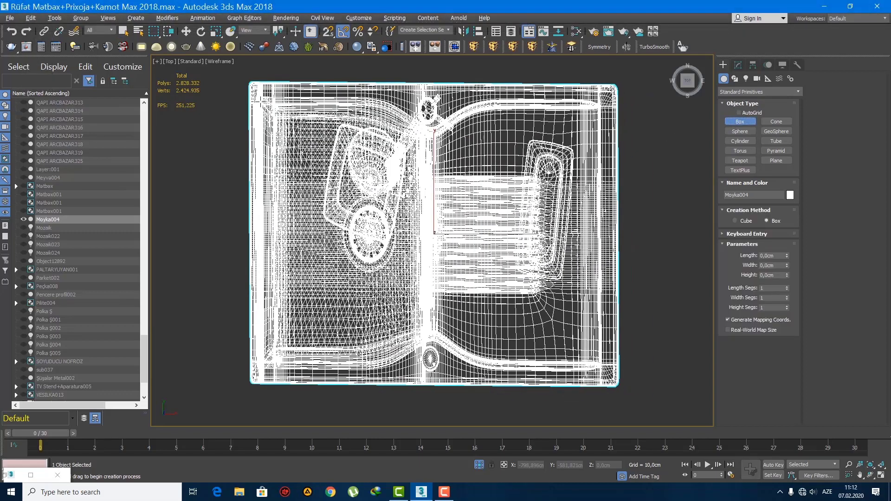
pyautogui.moveTo(254, 89); pyautogui.dragTo(611, 381)
pyautogui.click(557, 280)
pyautogui.moveTo(539, 275); pyautogui.dragTo(533, 274, button='middle')
# Step: Increase the new box's height to about 53.8 cm
pyautogui.press('f')
pyautogui.press('z')
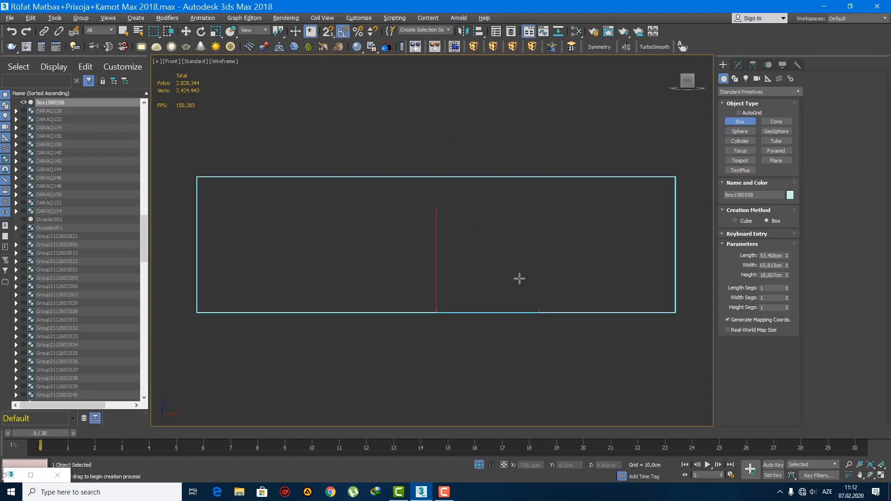
pyautogui.moveTo(483, 290); pyautogui.dragTo(477, 290, button='middle')
pyautogui.scroll(-6, 476, 290)
pyautogui.click(738, 65)
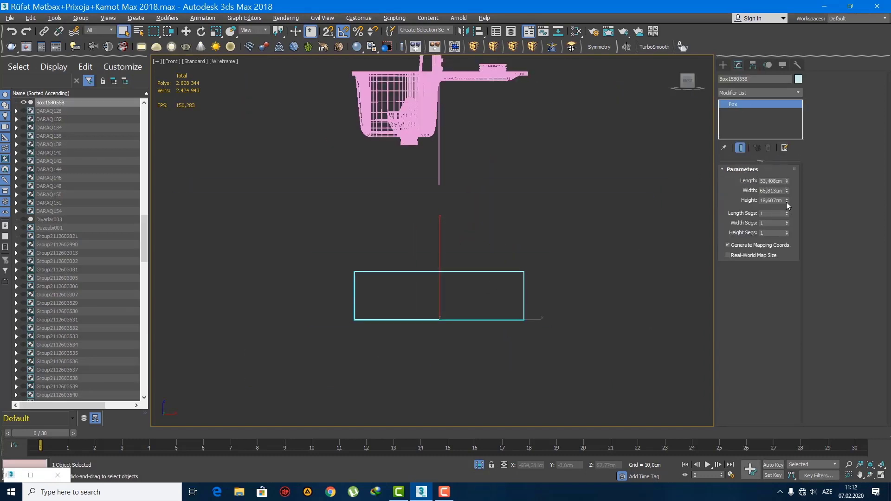
pyautogui.moveTo(786, 202); pyautogui.dragTo(787, 178)
pyautogui.moveTo(468, 204); pyautogui.dragTo(447, 270, button='middle')
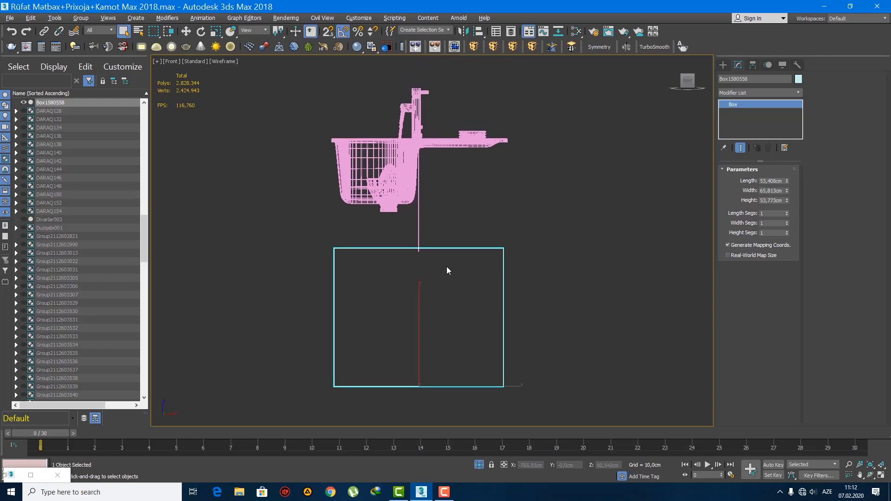
# Step: Raise the box to about Z 64.7 cm so it encloses the sink's basin and extends above its rim
pyautogui.press('w')
pyautogui.moveTo(428, 265); pyautogui.dragTo(428, 152)
pyautogui.scroll(5, 460, 200)
pyautogui.press('p')
pyautogui.press('z')
pyautogui.press('F3')
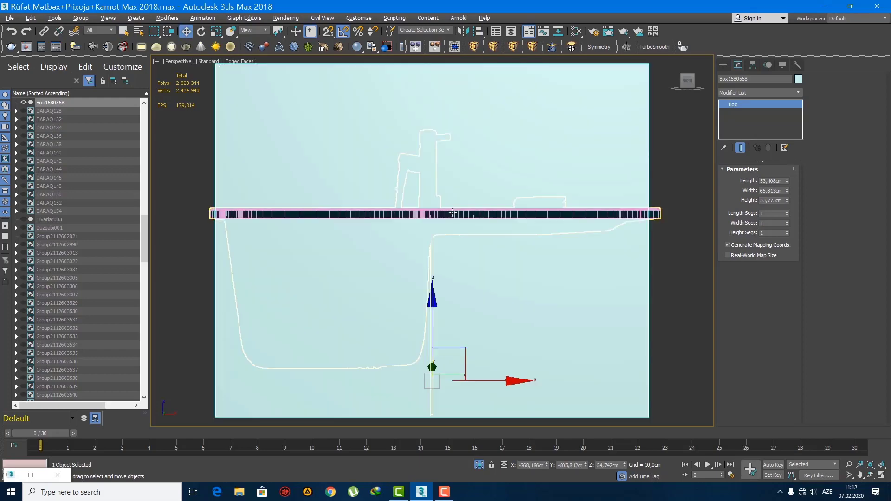
pyautogui.keyDown('alt'); pyautogui.moveTo(452, 213); pyautogui.dragTo(506, 260, button='middle'); pyautogui.keyUp('alt')
# Step: End the isolation to bring back the rest of the kitchen around the box and sink
pyautogui.click(723, 66)
pyautogui.press('q')
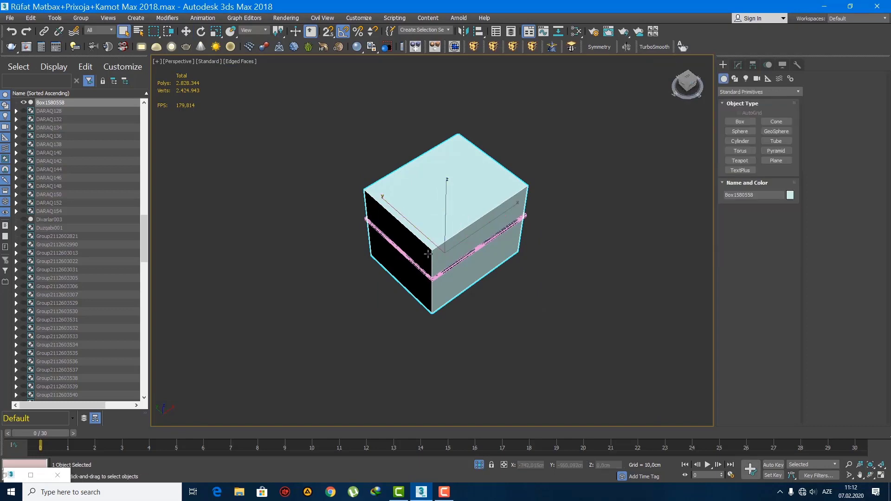
pyautogui.moveTo(426, 252)
pyautogui.keyDown('alt'); pyautogui.mouseDown(button='middle')
pyautogui.moveTo(408, 235)
pyautogui.moveTo(434, 241)
pyautogui.mouseUp(button='middle'); pyautogui.keyUp('alt')
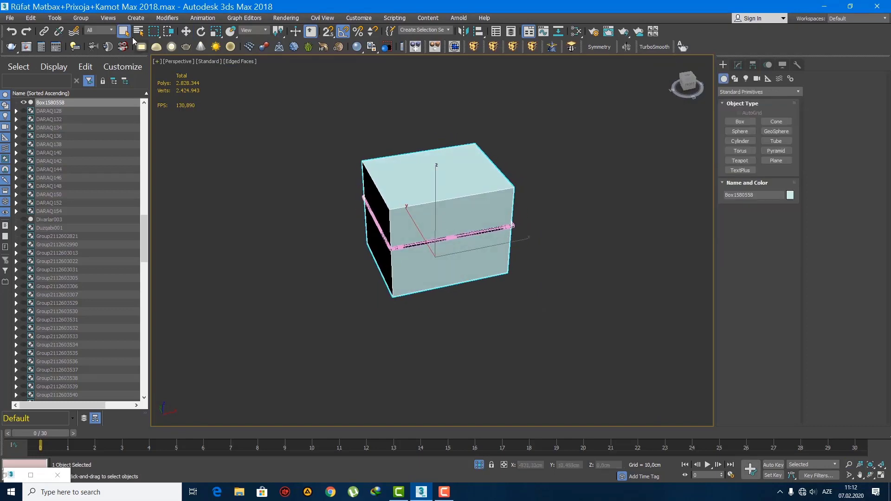
pyautogui.rightClick(480, 248)
pyautogui.click(505, 205)
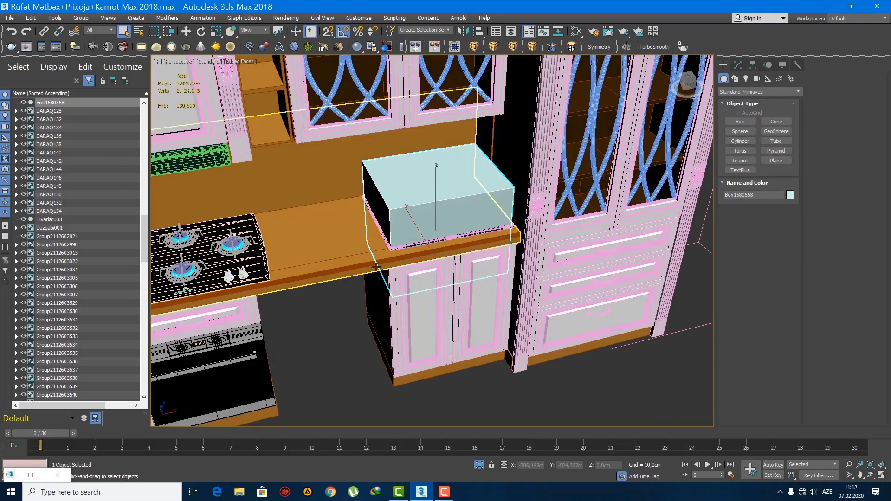
# Step: Subtract the cutting box from the base cabinet body beneath the sink with a Boolean compound object
pyautogui.keyDown('alt'); pyautogui.moveTo(421, 360); pyautogui.dragTo(529, 327, button='middle'); pyautogui.keyUp('alt')
pyautogui.click(467, 307)
pyautogui.keyDown('alt'); pyautogui.moveTo(468, 306); pyautogui.dragTo(363, 310, button='middle'); pyautogui.keyUp('alt')
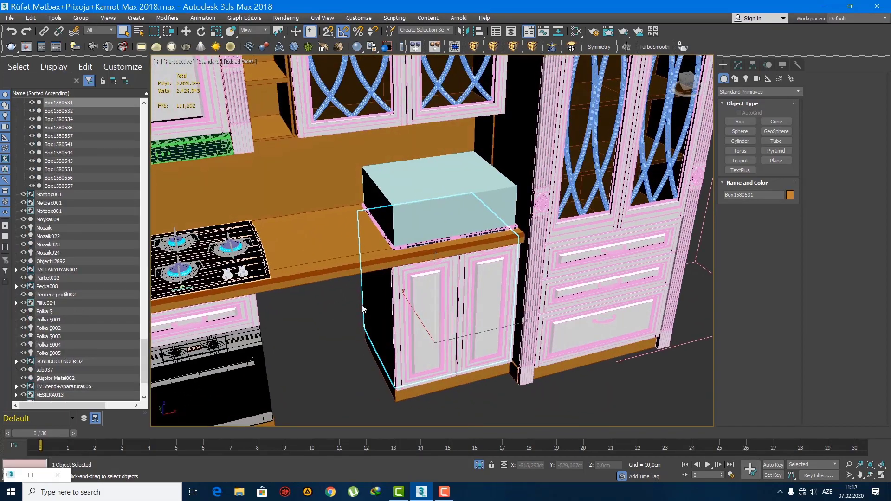
pyautogui.click(749, 93)
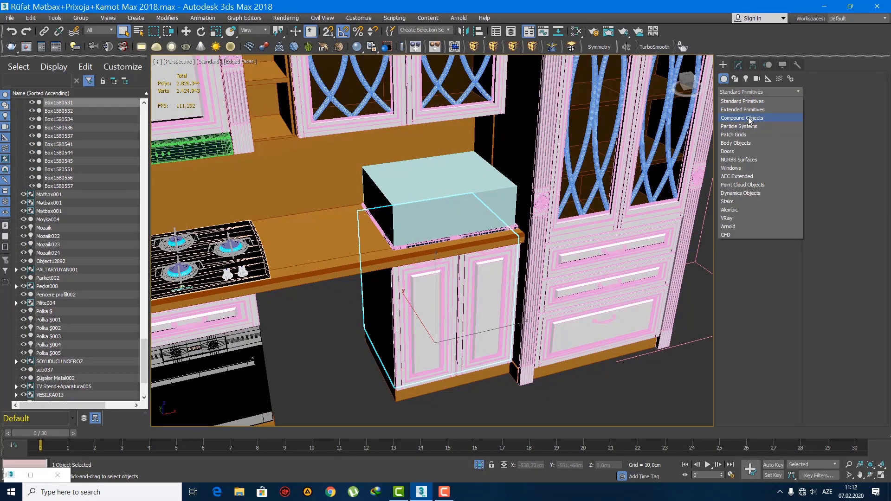
pyautogui.click(750, 118)
pyautogui.moveTo(568, 223); pyautogui.dragTo(489, 225, button='middle')
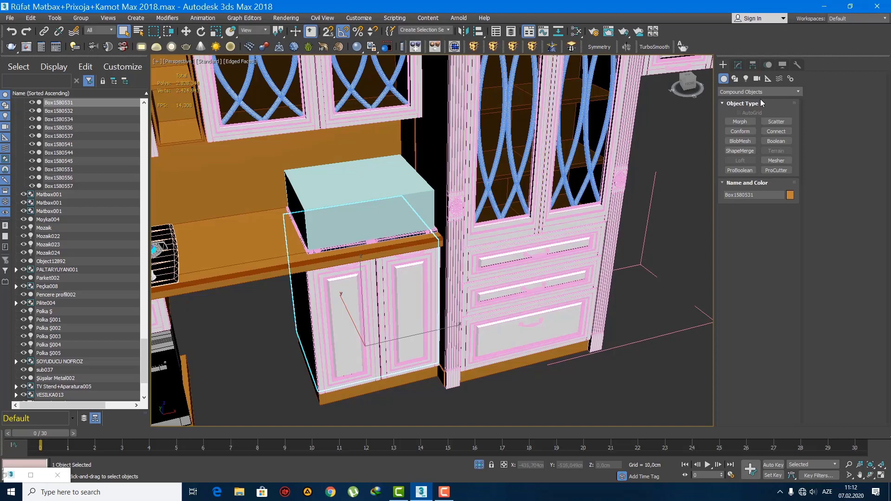
pyautogui.click(776, 142)
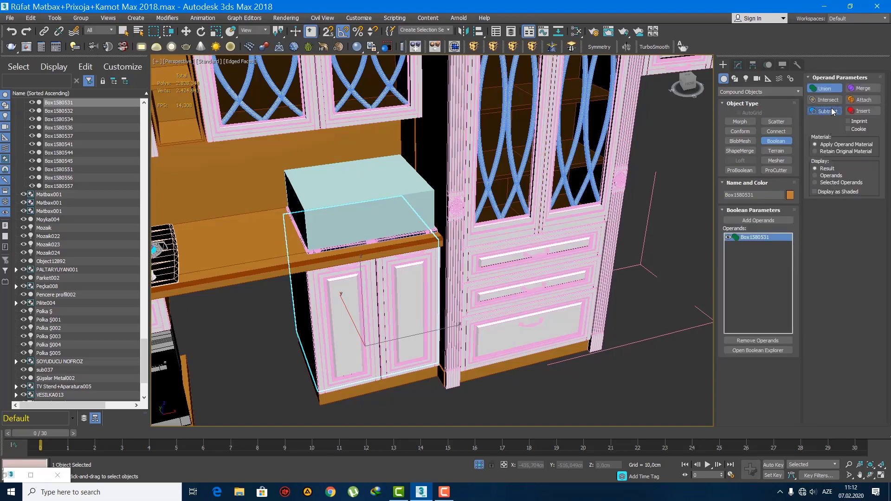
pyautogui.click(445, 212)
pyautogui.click(738, 65)
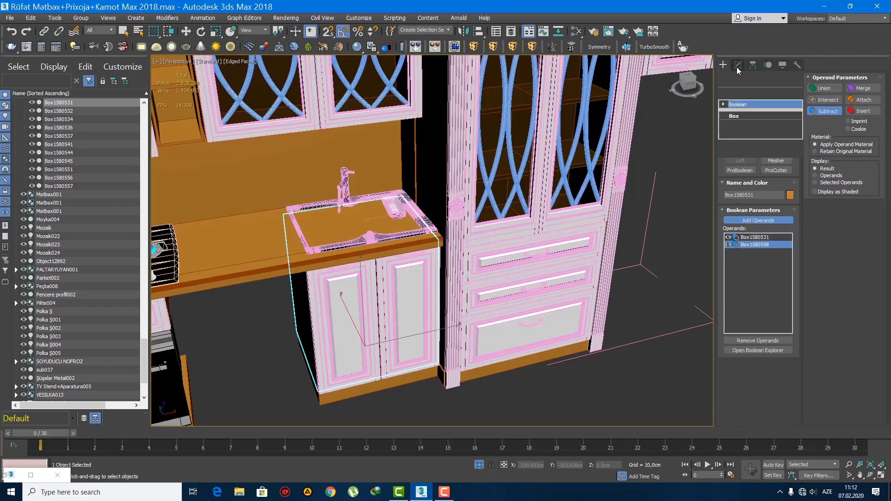
# Step: Convert the cut base cabinet body to Editable Poly and unhide the cutting box over the sink
pyautogui.rightClick(745, 104)
pyautogui.click(784, 188)
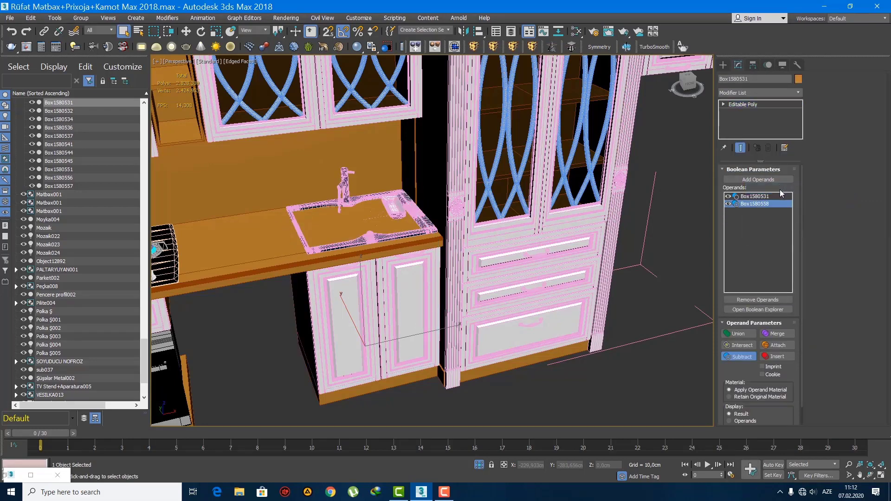
pyautogui.click(731, 66)
pyautogui.rightClick(459, 207)
pyautogui.click(511, 166)
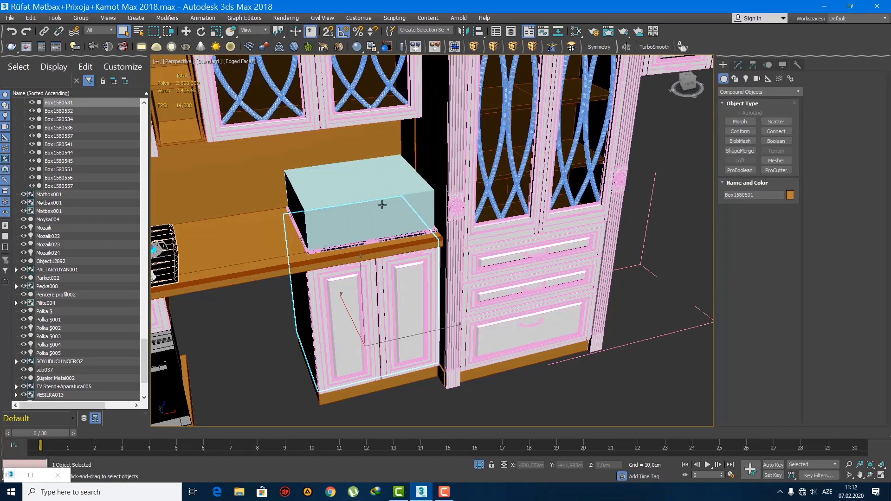
# Step: Subtract the cutting box from the countertop with a Boolean compound object and convert the result to Editable Poly
pyautogui.click(266, 230)
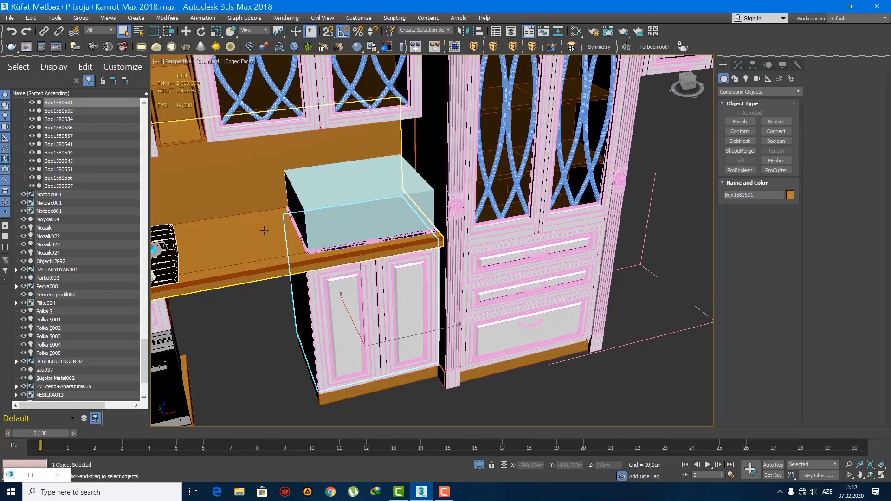
pyautogui.click(776, 141)
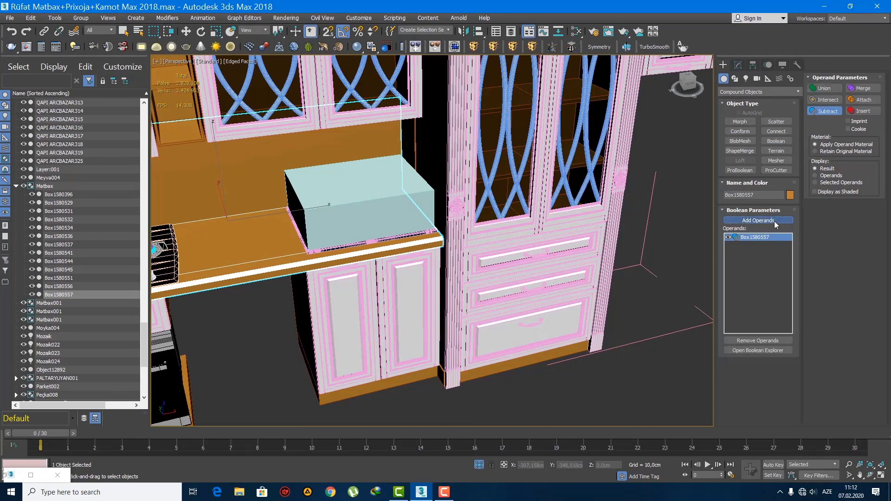
pyautogui.click(383, 199)
pyautogui.click(739, 65)
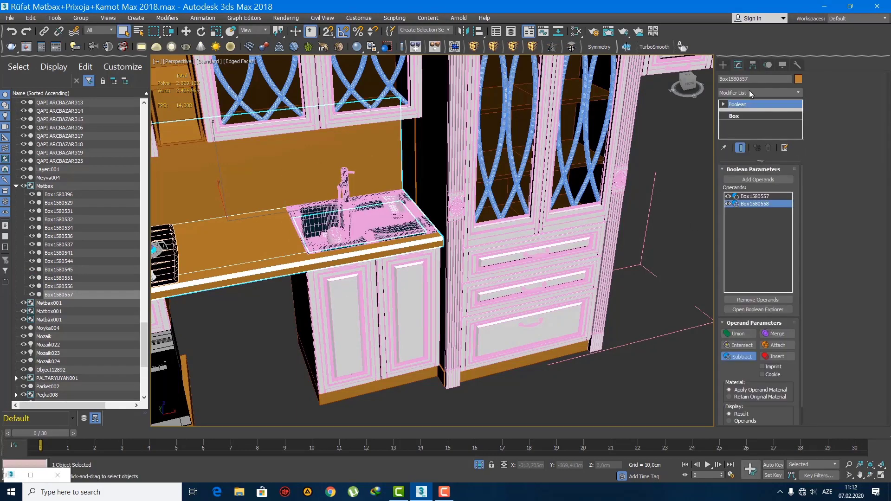
pyautogui.rightClick(750, 104)
pyautogui.click(789, 190)
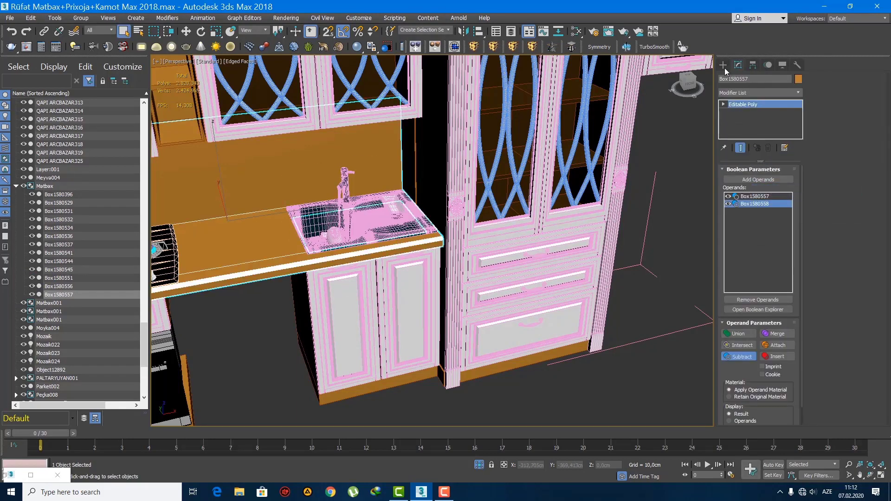
pyautogui.click(722, 65)
# Step: Examine the sink opening and the whole cabinet run with edged faces switched off and on again
pyautogui.scroll(5, 368, 249)
pyautogui.scroll(-5, 368, 249)
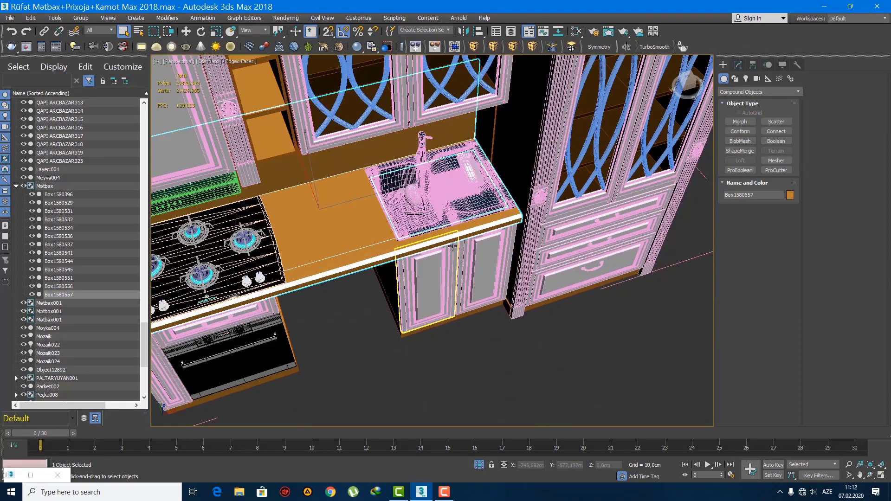
pyautogui.press('F4')
pyautogui.scroll(5, 453, 246)
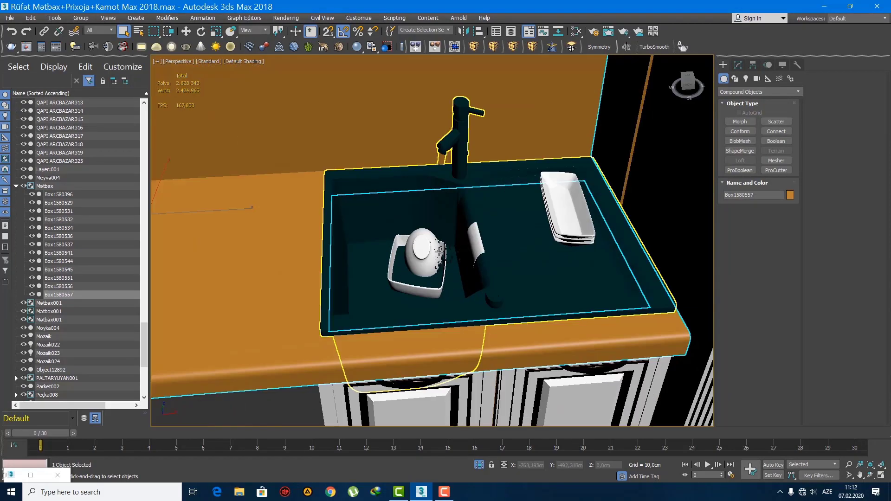
pyautogui.scroll(-5, 447, 200)
pyautogui.scroll(6, 466, 175)
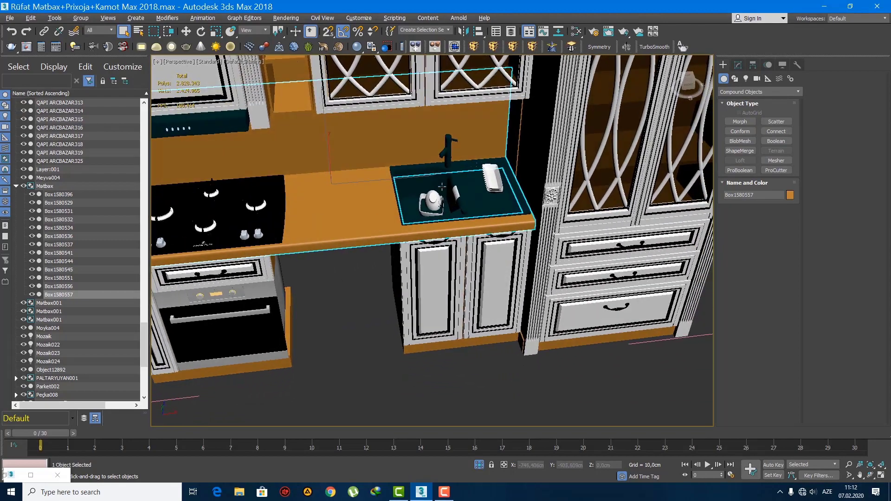
pyautogui.scroll(-6, 466, 176)
pyautogui.press('F4')
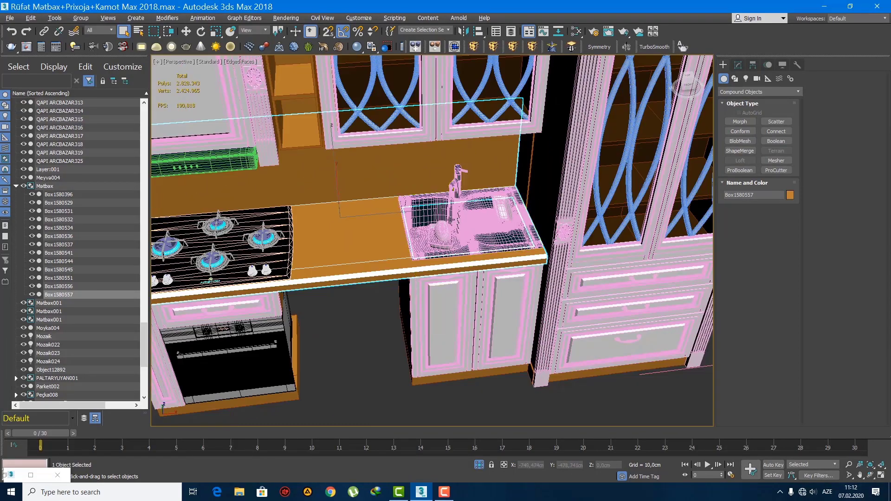
pyautogui.keyDown('alt'); pyautogui.moveTo(450, 219); pyautogui.dragTo(490, 222, button='middle'); pyautogui.keyUp('alt')
pyautogui.scroll(-5, 447, 190)
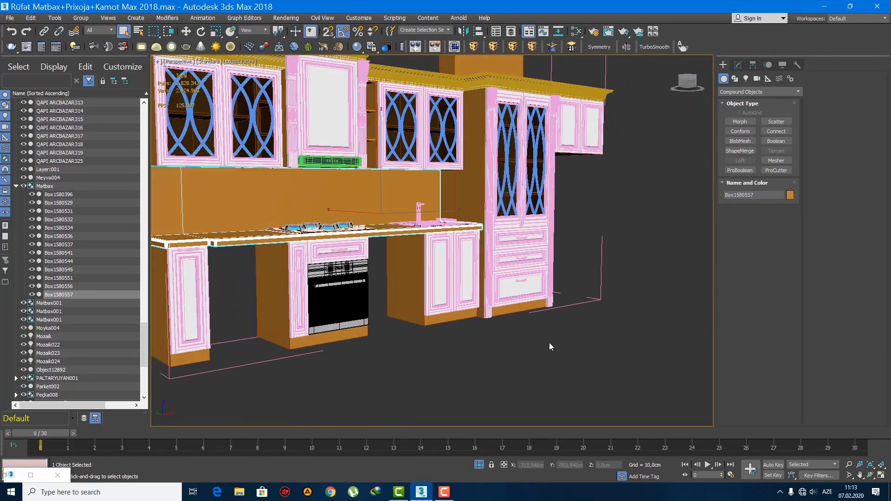
pyautogui.click(550, 342)
pyautogui.keyDown('alt'); pyautogui.moveTo(516, 297); pyautogui.dragTo(556, 265, button='middle'); pyautogui.keyUp('alt')
pyautogui.keyDown('alt'); pyautogui.moveTo(556, 264); pyautogui.dragTo(517, 272, button='middle'); pyautogui.keyUp('alt')
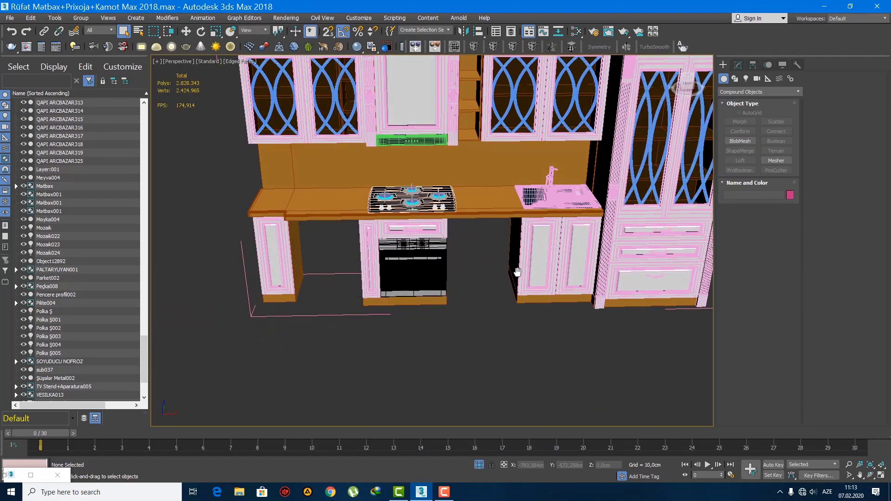
# Step: Scale the cooktop down slightly and shift it back on the countertop to about Y -606.8 cm
pyautogui.click(420, 202)
pyautogui.press('z')
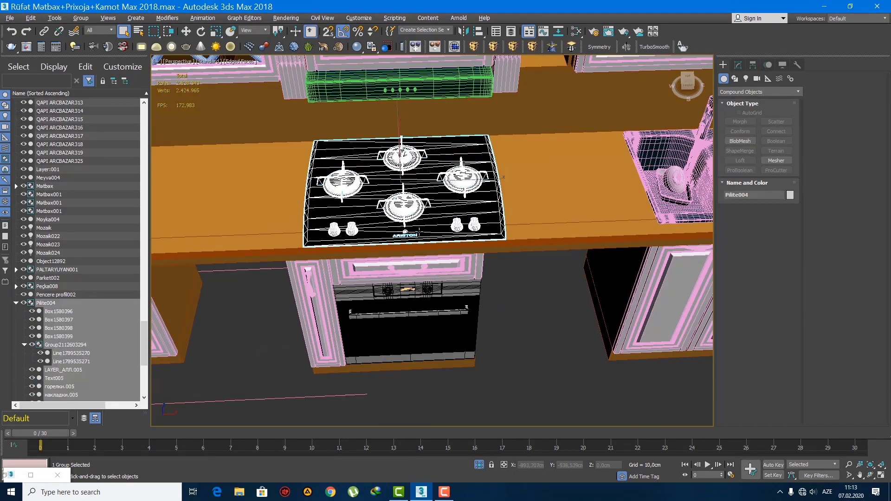
pyautogui.press('r')
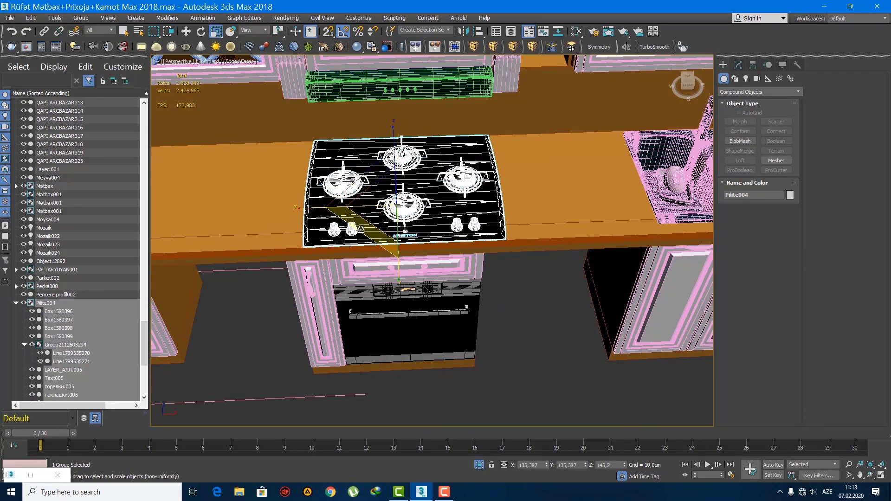
pyautogui.moveTo(361, 229); pyautogui.dragTo(368, 227)
pyautogui.press('w')
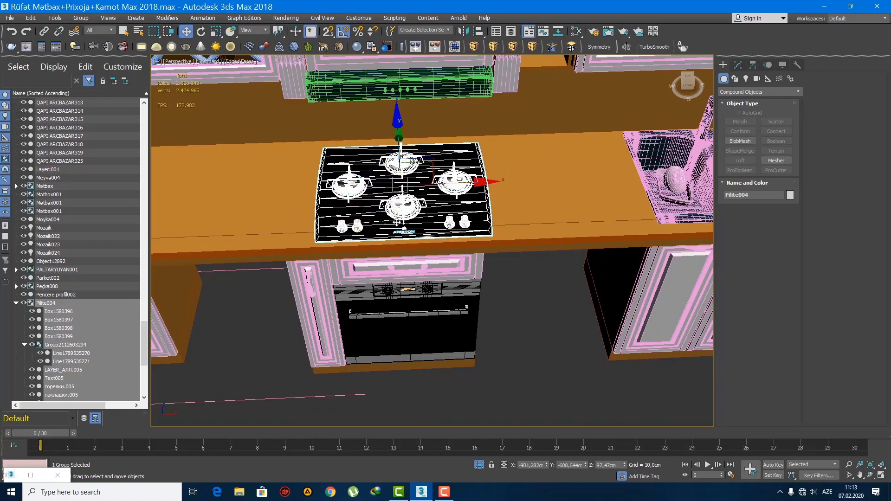
pyautogui.keyDown('alt'); pyautogui.moveTo(367, 227); pyautogui.dragTo(423, 222, button='middle'); pyautogui.keyUp('alt')
pyautogui.moveTo(350, 159); pyautogui.dragTo(346, 155)
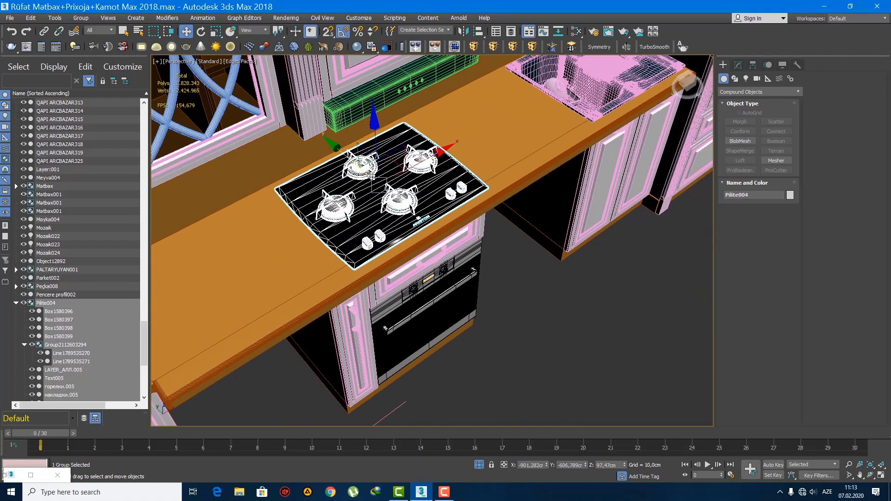
pyautogui.press('q')
# Step: Unhide all hidden objects in the scene
pyautogui.keyDown('alt'); pyautogui.moveTo(525, 392); pyautogui.dragTo(444, 271, button='middle'); pyautogui.keyUp('alt')
pyautogui.scroll(-2, 488, 360)
pyautogui.scroll(-6, 474, 343)
pyautogui.scroll(5, 479, 349)
pyautogui.rightClick(444, 270)
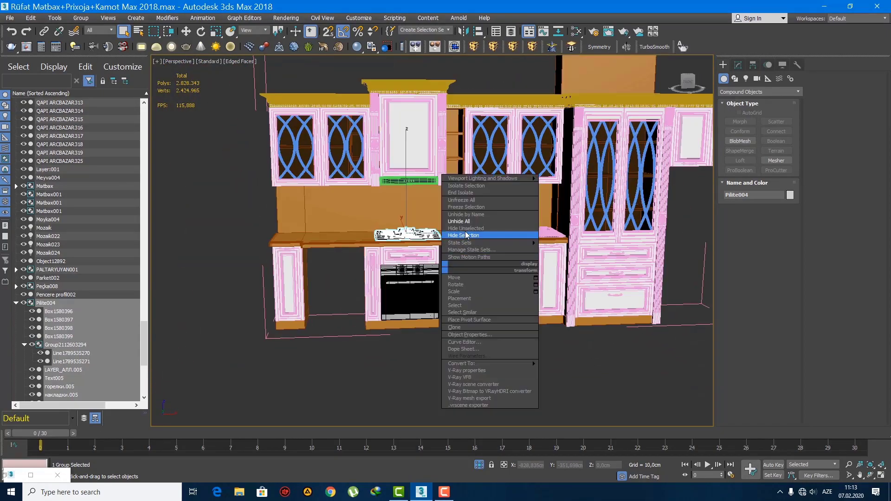
pyautogui.click(466, 221)
# Step: Rotate the white kitchen's washing machine to face forward and move it beside the brown cabinet run
pyautogui.moveTo(398, 229); pyautogui.dragTo(297, 219, button='middle')
pyautogui.scroll(-5, 297, 219)
pyautogui.keyDown('alt'); pyautogui.moveTo(372, 218); pyautogui.dragTo(380, 259, button='middle'); pyautogui.keyUp('alt')
pyautogui.moveTo(708, 232); pyautogui.dragTo(515, 229, button='middle')
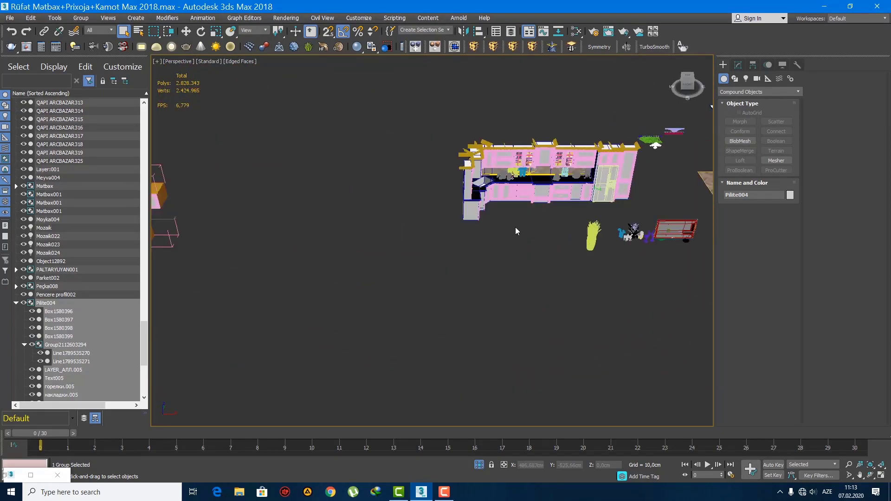
pyautogui.scroll(5, 494, 206)
pyautogui.click(330, 190)
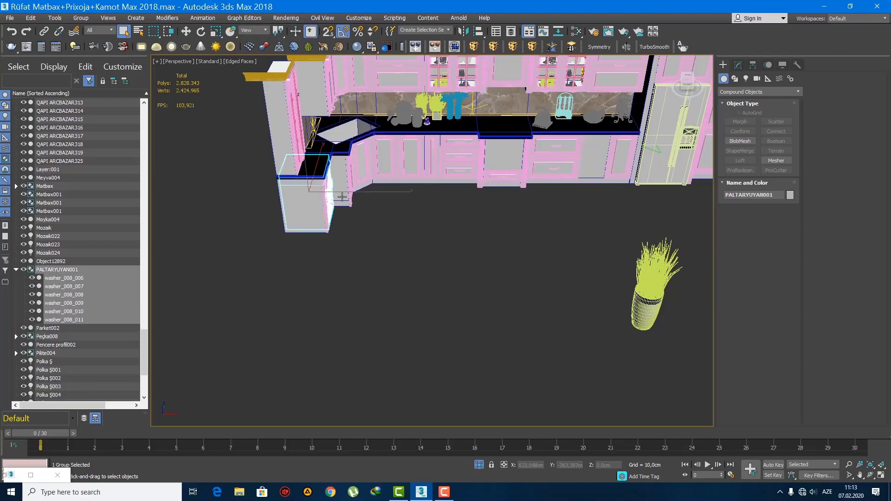
pyautogui.press('e')
pyautogui.scroll(3, 332, 205)
pyautogui.moveTo(338, 222); pyautogui.dragTo(246, 231)
pyautogui.moveTo(400, 222); pyautogui.dragTo(594, 211, button='middle')
pyautogui.scroll(-5, 595, 215)
pyautogui.press('w')
pyautogui.press('z')
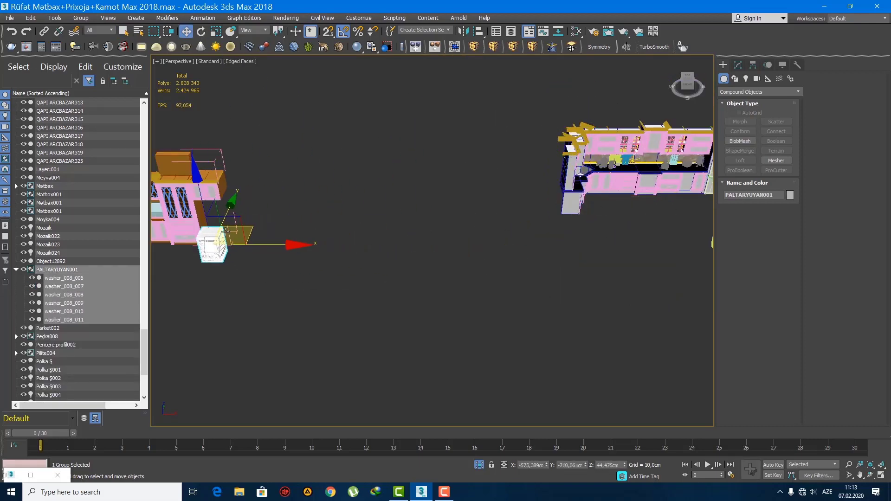
# Step: Slide the washing machine into the gap between the left base cabinet and the oven column, at about X -978.7 cm
pyautogui.press('f')
pyautogui.scroll(-6, 620, 275)
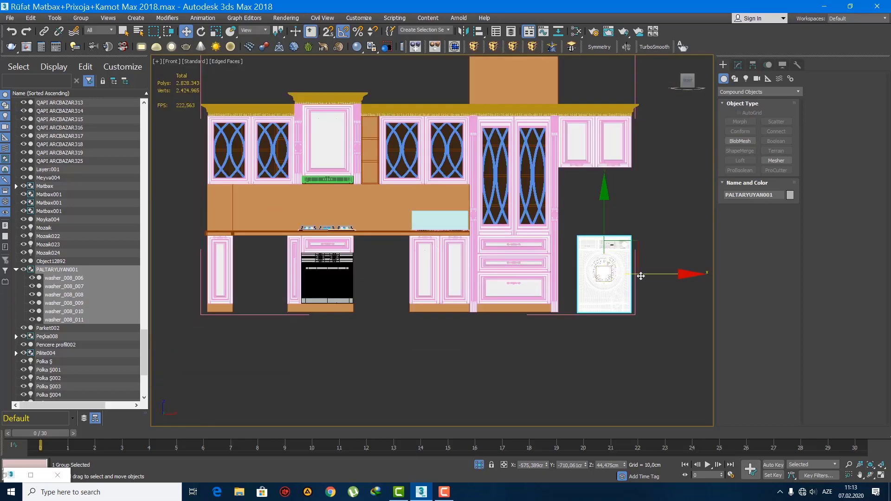
pyautogui.moveTo(640, 276); pyautogui.dragTo(298, 286)
pyautogui.scroll(10, 269, 279)
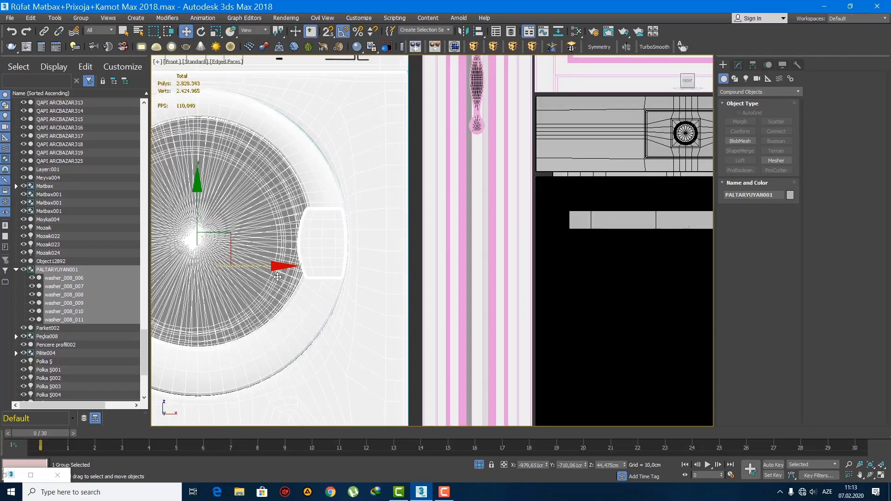
pyautogui.scroll(-4, 394, 284)
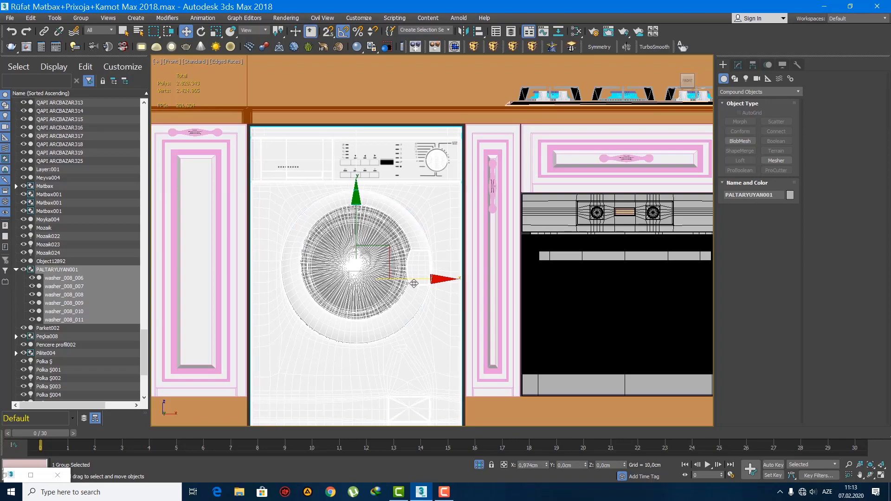
pyautogui.scroll(-5, 391, 271)
pyautogui.scroll(3, 394, 273)
# Step: Push the washing machine back under the countertop to about Y -608.7 cm
pyautogui.press('p')
pyautogui.press('z')
pyautogui.moveTo(394, 273)
pyautogui.keyDown('alt'); pyautogui.mouseDown(button='middle')
pyautogui.moveTo(430, 298)
pyautogui.moveTo(417, 270)
pyautogui.moveTo(385, 265)
pyautogui.mouseUp(button='middle'); pyautogui.keyUp('alt')
pyautogui.scroll(-4, 422, 292)
pyautogui.scroll(2, 430, 298)
pyautogui.scroll(4, 376, 262)
pyautogui.moveTo(371, 232); pyautogui.dragTo(331, 223)
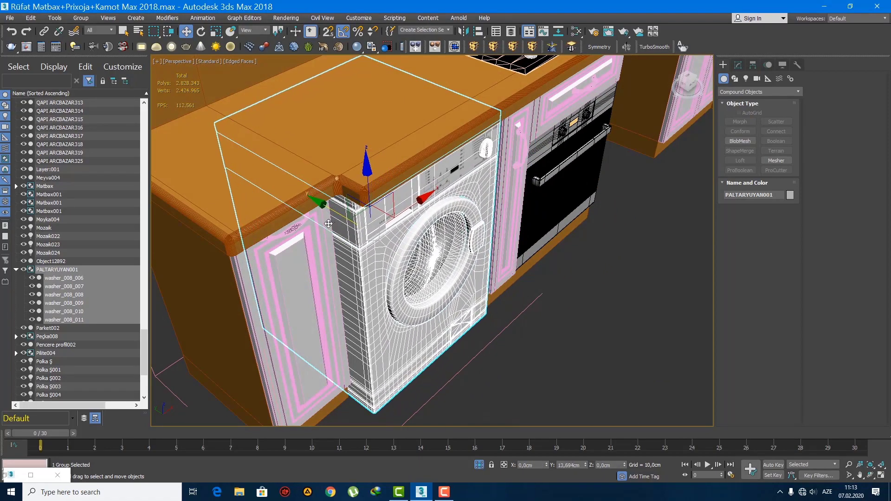
pyautogui.keyDown('alt'); pyautogui.moveTo(332, 224); pyautogui.dragTo(322, 256, button='middle'); pyautogui.keyUp('alt')
pyautogui.moveTo(313, 263); pyautogui.dragTo(316, 263)
# Step: Nudge the washing machine right until it sits against the narrow door beside the oven, and deselect it
pyautogui.scroll(-4, 371, 254)
pyautogui.press('f')
pyautogui.scroll(3, 401, 258)
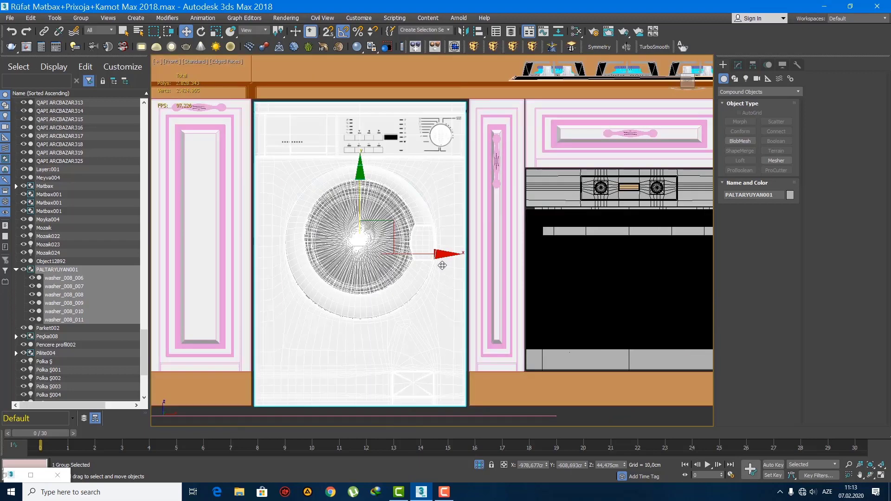
pyautogui.moveTo(431, 254); pyautogui.dragTo(432, 254)
pyautogui.moveTo(430, 255); pyautogui.dragTo(457, 234, button='middle')
pyautogui.scroll(-3, 458, 234)
pyautogui.click(378, 382)
# Step: Clone the left base cabinet body and place the copy directly beside it at about X -995.4 cm
pyautogui.click(310, 336)
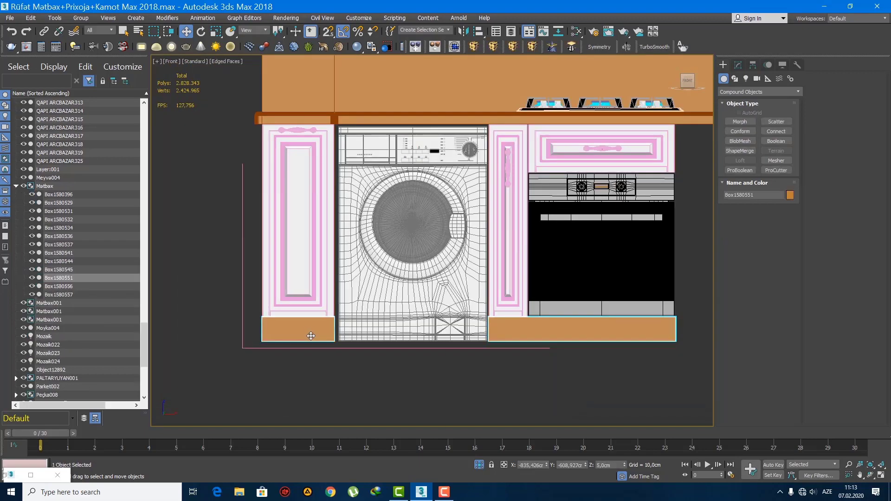
pyautogui.keyDown('alt'); pyautogui.moveTo(293, 265); pyautogui.dragTo(308, 261, button='middle'); pyautogui.keyUp('alt')
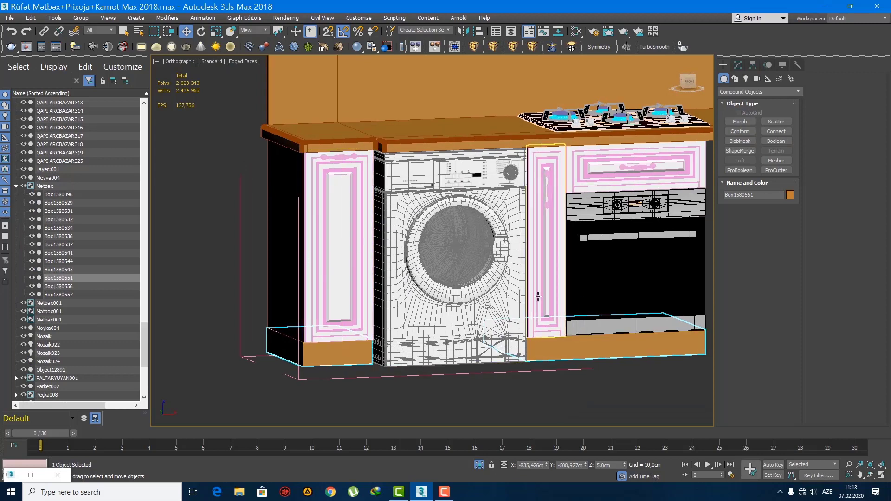
pyautogui.click(287, 211)
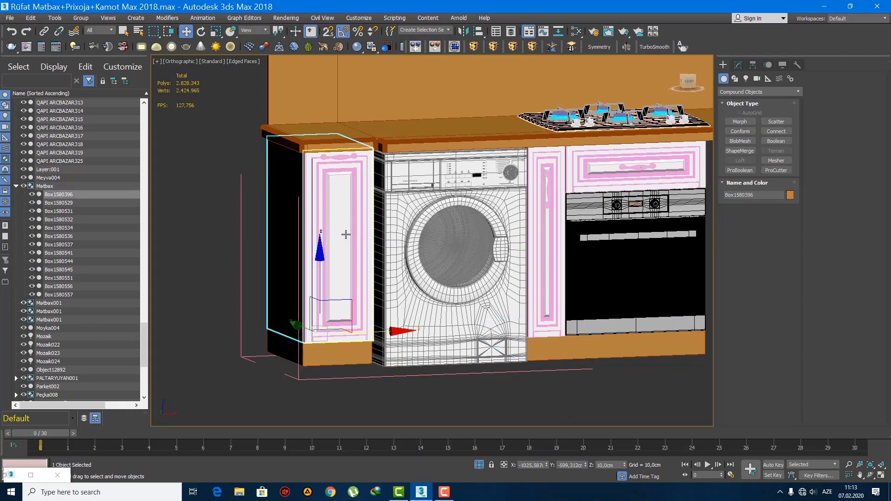
pyautogui.press('f')
pyautogui.scroll(3, 349, 236)
pyautogui.moveTo(476, 349); pyautogui.dragTo(313, 250, button='middle')
pyautogui.scroll(3, 317, 266)
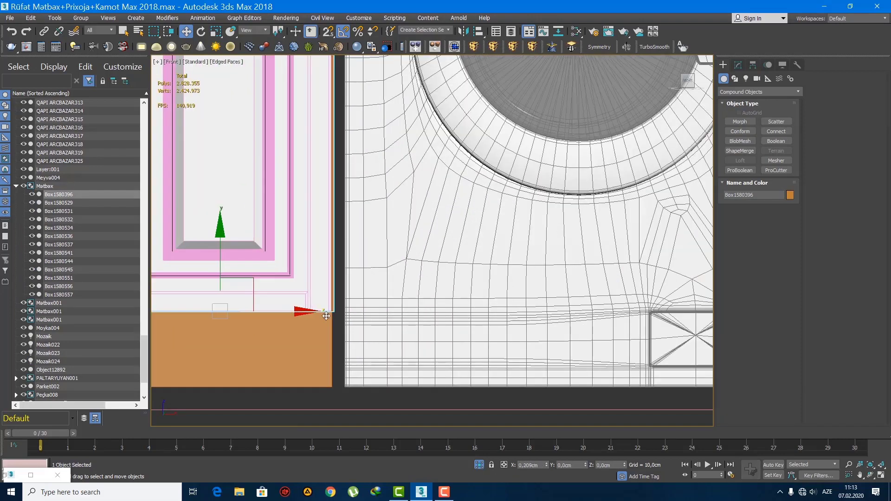
pyautogui.moveTo(287, 312)
pyautogui.keyDown('shift'); pyautogui.mouseDown()
pyautogui.moveTo(527, 318)
pyautogui.moveTo(518, 318)
pyautogui.mouseUp(); pyautogui.keyUp('shift')
pyautogui.scroll(-5, 376, 306)
# Step: Convert the copied body to Editable Poly and narrow it into a thin filler by moving its right-hand vertices toward the left cabinet
pyautogui.press('1')
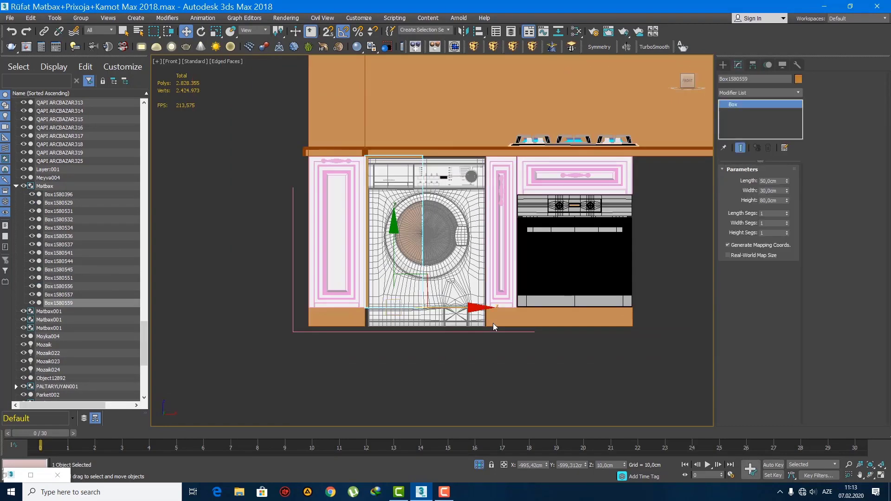
pyautogui.rightClick(764, 104)
pyautogui.click(803, 189)
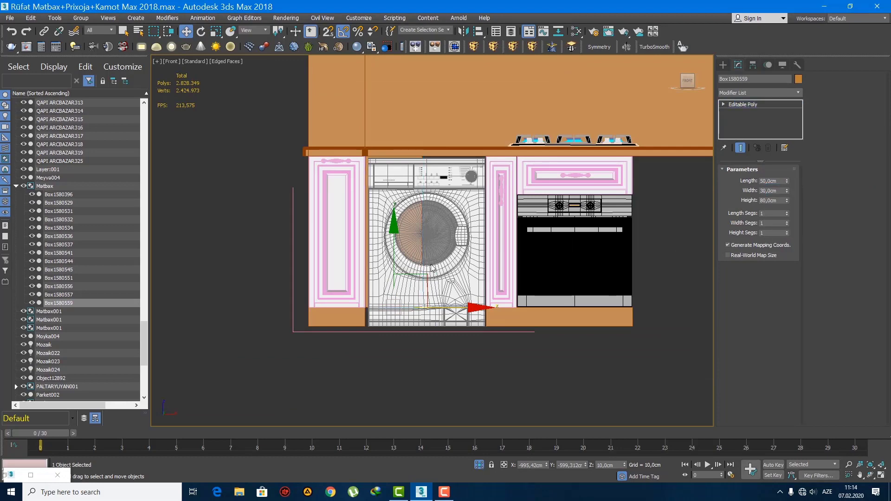
pyautogui.press('1')
pyautogui.moveTo(454, 342); pyautogui.dragTo(399, 136)
pyautogui.moveTo(458, 231); pyautogui.dragTo(405, 230)
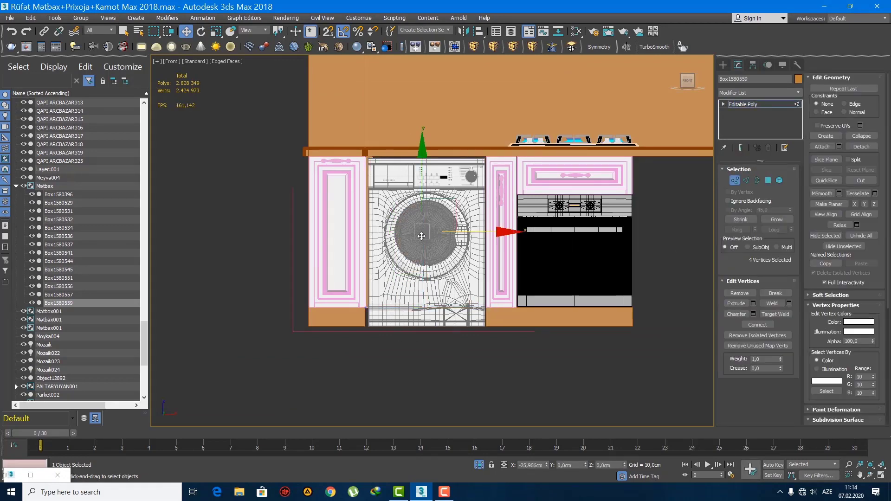
pyautogui.scroll(10, 421, 236)
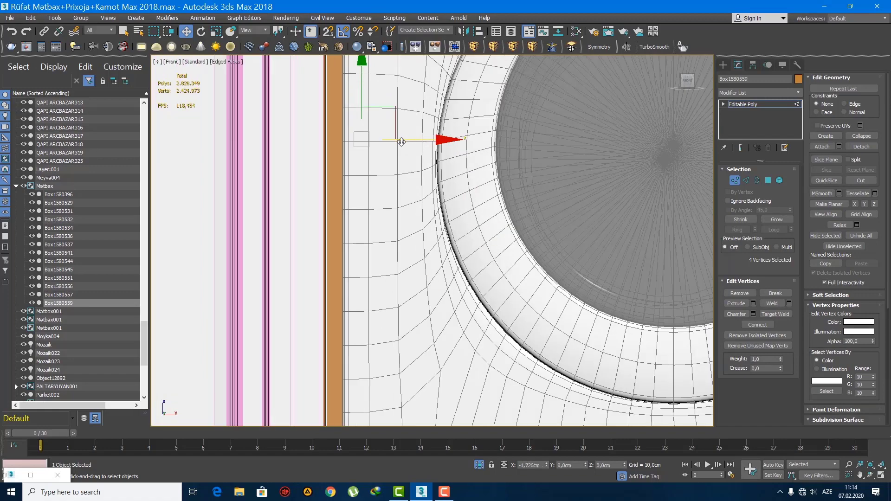
pyautogui.moveTo(401, 142); pyautogui.dragTo(403, 143)
pyautogui.scroll(-2, 393, 150)
pyautogui.moveTo(388, 156); pyautogui.dragTo(359, 56, button='middle')
pyautogui.scroll(-2, 378, 194)
pyautogui.press('1')
# Step: Extend the thin filler beside the washing machine down to the floor by setting its bottom vertices to Z 0 cm
pyautogui.moveTo(375, 236); pyautogui.dragTo(305, 235)
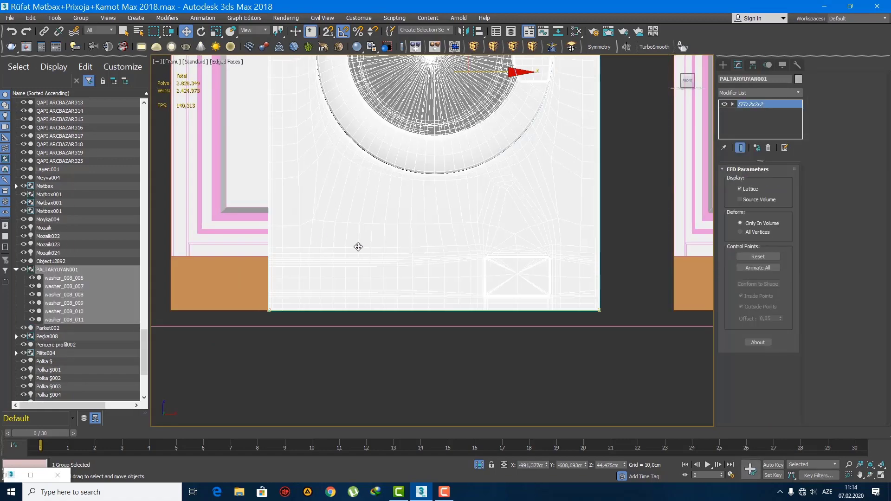
pyautogui.hotkey('ctrl', 'z')
pyautogui.click(337, 239)
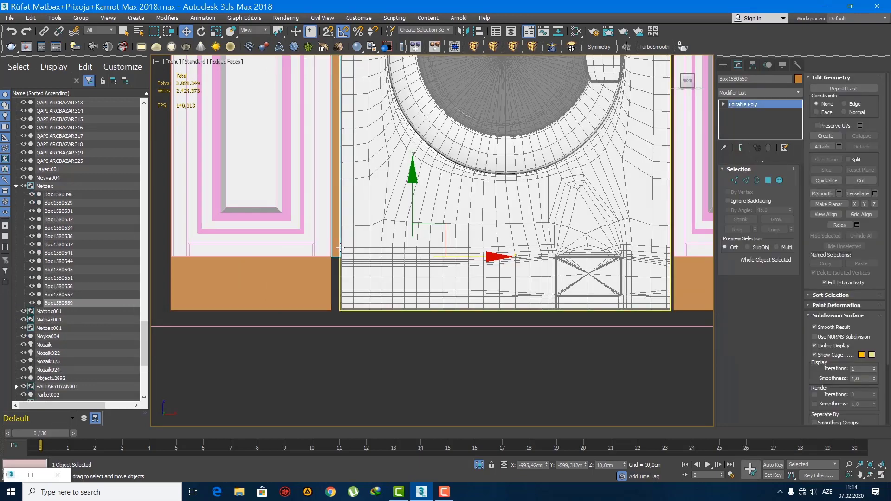
pyautogui.press('1')
pyautogui.moveTo(366, 275); pyautogui.dragTo(223, 216)
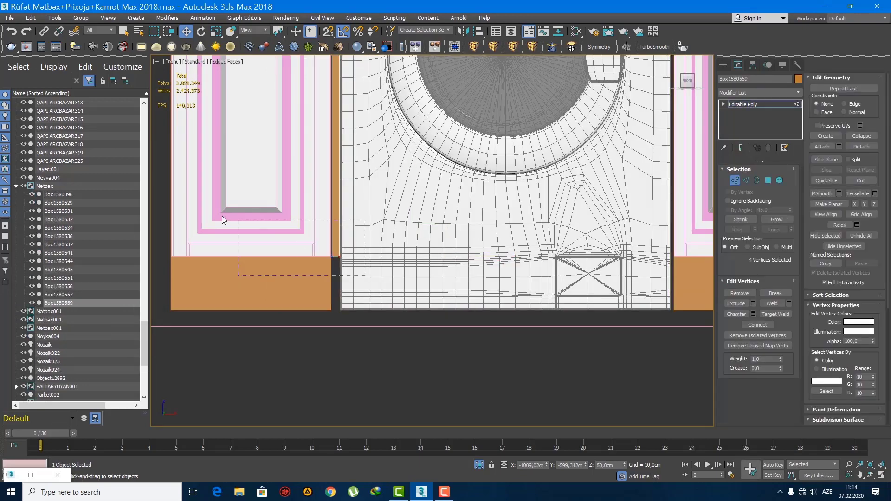
pyautogui.rightClick(186, 31)
pyautogui.rightClick(600, 185)
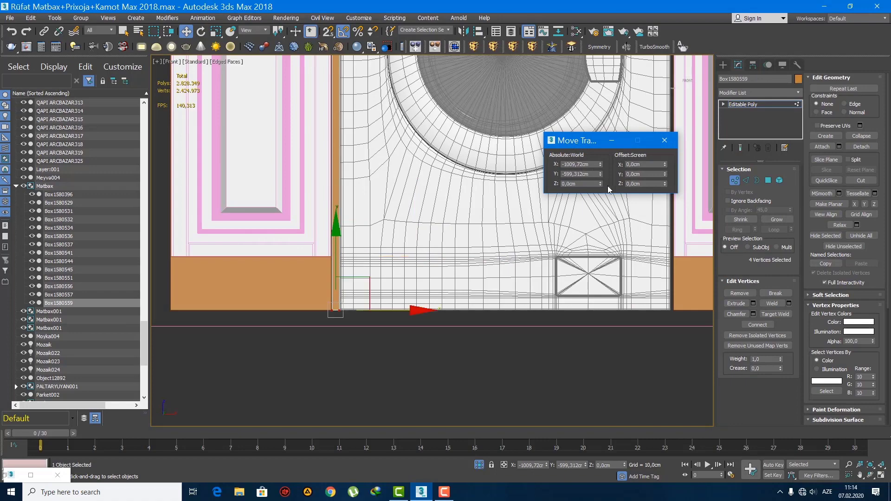
pyautogui.click(664, 140)
# Step: Push the filler's front polygon back toward the washing machine's front, to about Y -636.4 cm
pyautogui.click(768, 180)
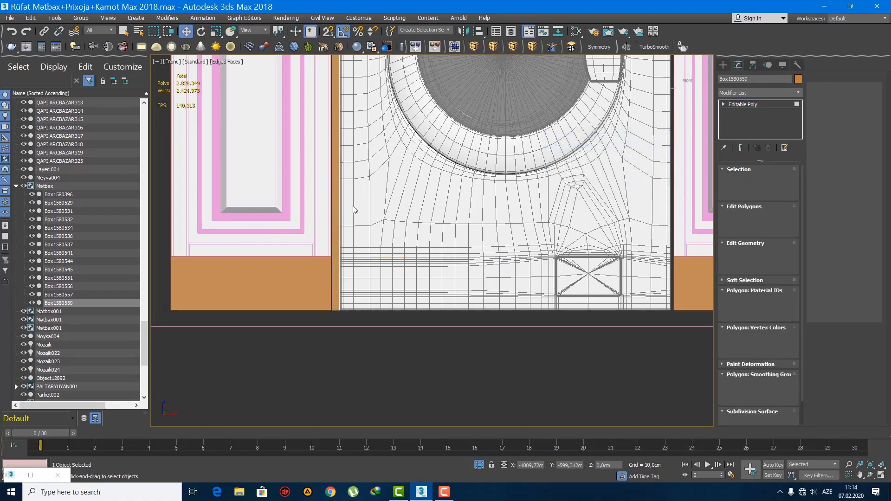
pyautogui.press('p')
pyautogui.press('z')
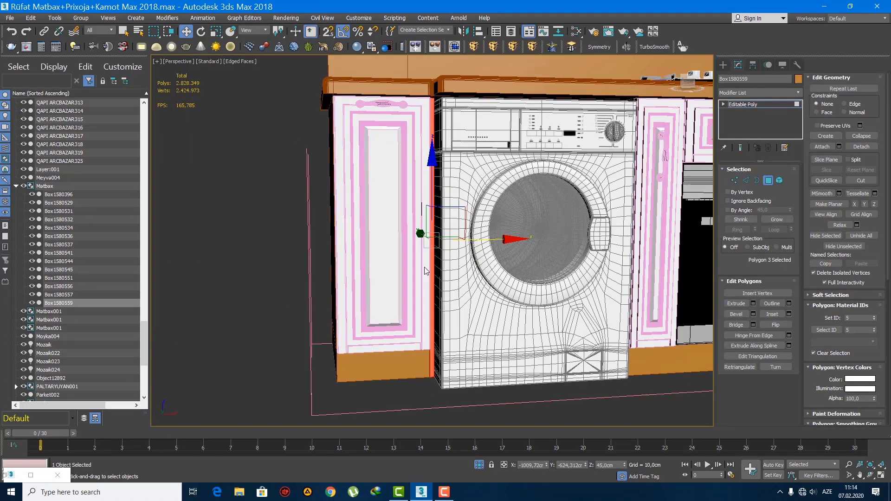
pyautogui.moveTo(402, 230); pyautogui.dragTo(433, 248)
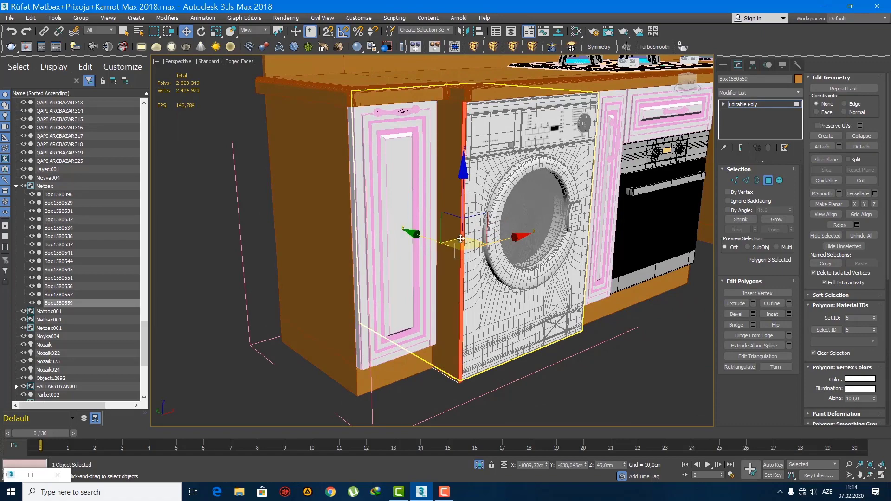
pyautogui.scroll(2, 432, 247)
pyautogui.keyDown('alt'); pyautogui.moveTo(432, 247); pyautogui.dragTo(415, 270, button='middle'); pyautogui.keyUp('alt')
pyautogui.moveTo(425, 274); pyautogui.dragTo(419, 275)
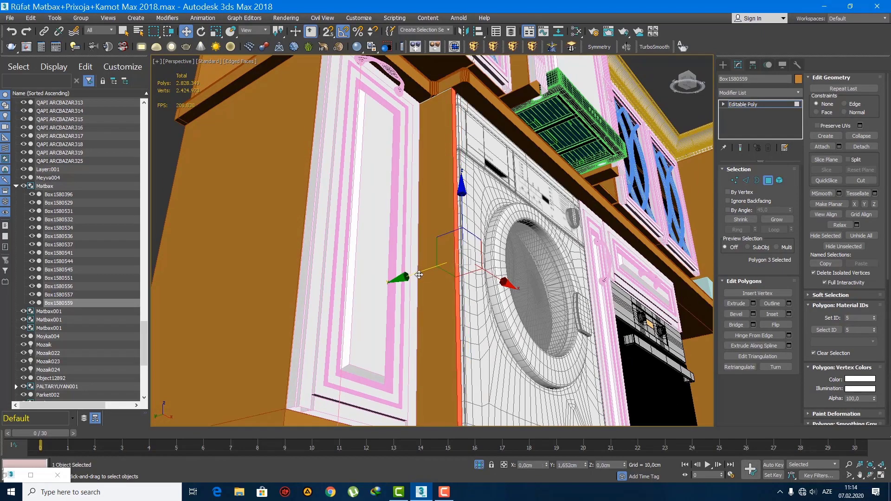
pyautogui.keyDown('alt'); pyautogui.moveTo(425, 231); pyautogui.dragTo(385, 272, button='middle'); pyautogui.keyUp('alt')
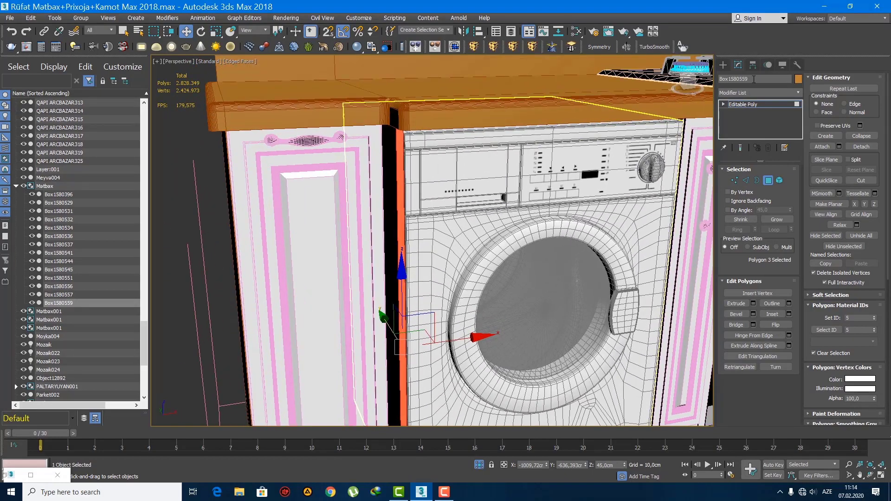
pyautogui.click(724, 66)
# Step: Shift the countertop's notch-corner vertices beside the washing machine to about X -1012.1 cm so the edge covers the filler, and save the scene
pyautogui.click(455, 109)
pyautogui.scroll(-5, 455, 108)
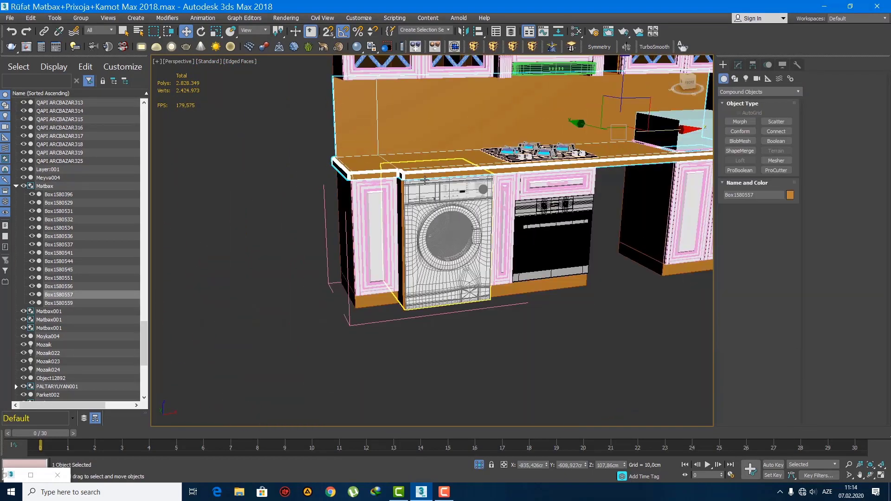
pyautogui.keyDown('alt'); pyautogui.moveTo(457, 178); pyautogui.dragTo(473, 266, button='middle'); pyautogui.keyUp('alt')
pyautogui.press('1')
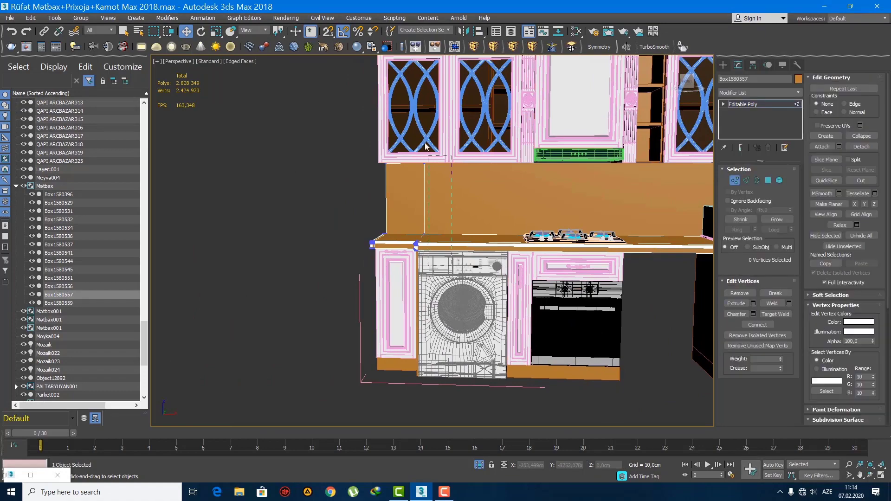
pyautogui.scroll(3, 415, 195)
pyautogui.keyDown('alt'); pyautogui.moveTo(420, 242); pyautogui.dragTo(453, 213, button='middle'); pyautogui.keyUp('alt')
pyautogui.scroll(6, 454, 213)
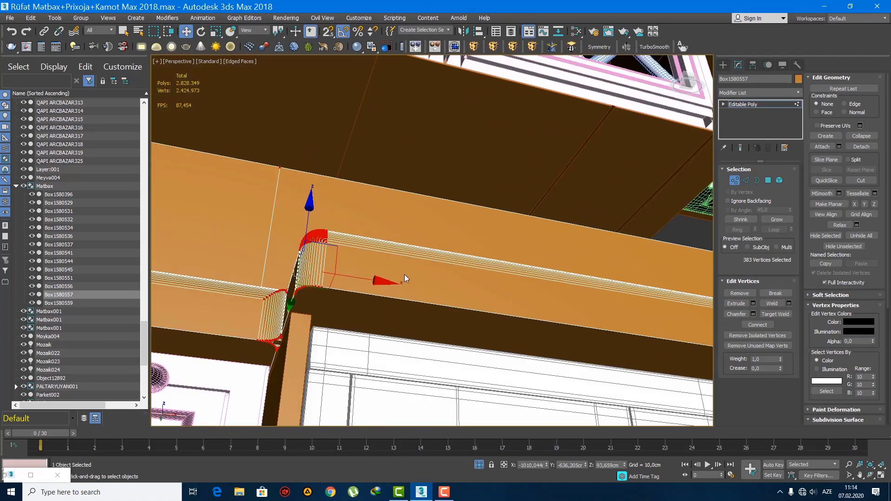
pyautogui.moveTo(377, 282); pyautogui.dragTo(350, 286)
pyautogui.scroll(-6, 350, 286)
pyautogui.keyDown('alt'); pyautogui.moveTo(350, 286); pyautogui.dragTo(429, 262, button='middle'); pyautogui.keyUp('alt')
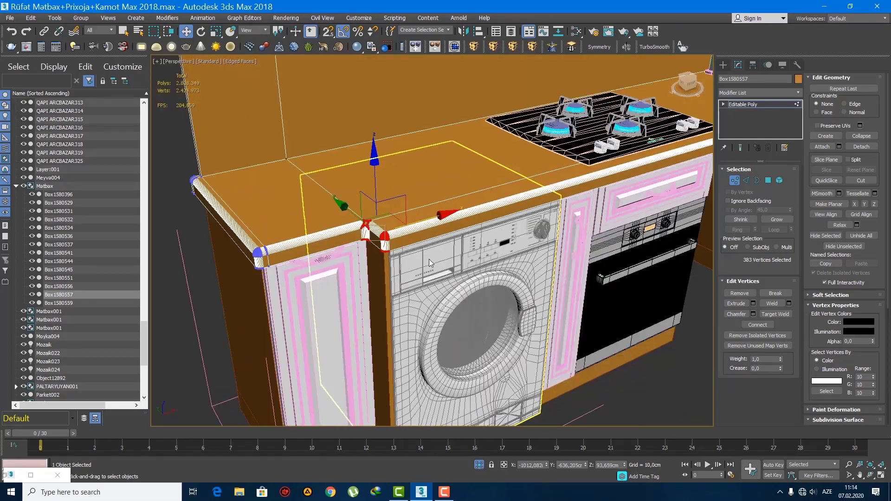
pyautogui.click(723, 66)
pyautogui.scroll(-5, 430, 250)
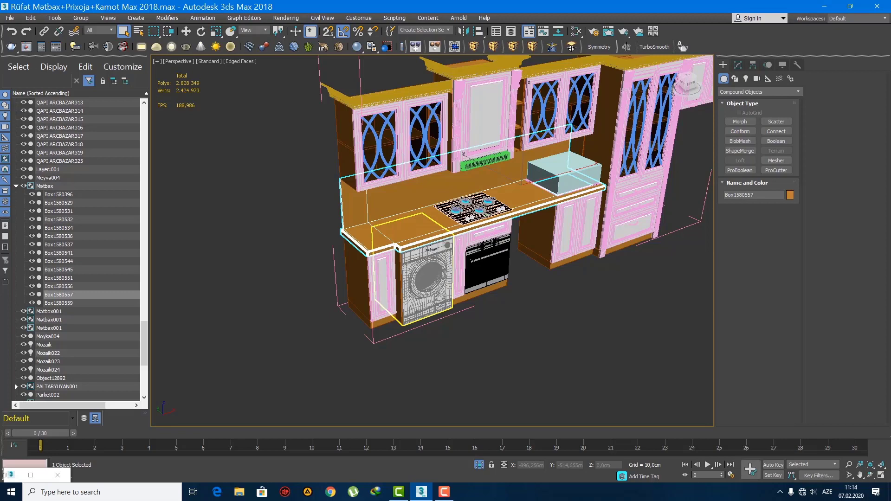
pyautogui.hotkey('ctrl', 's')
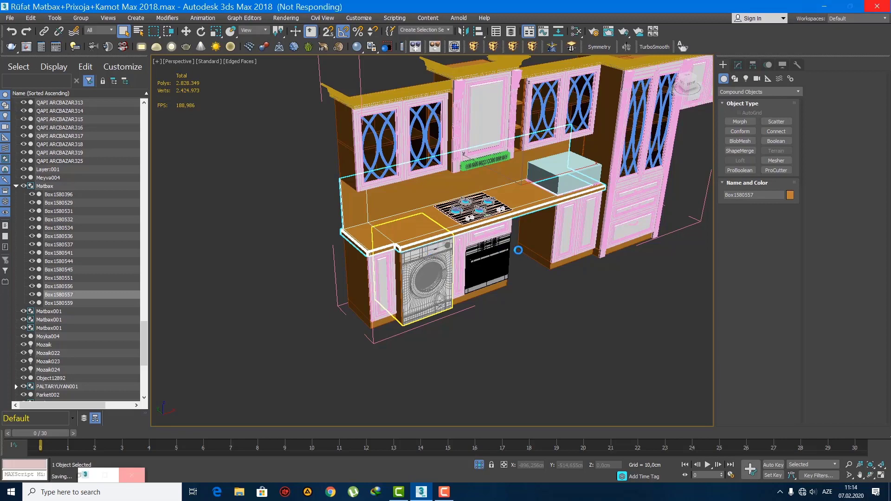